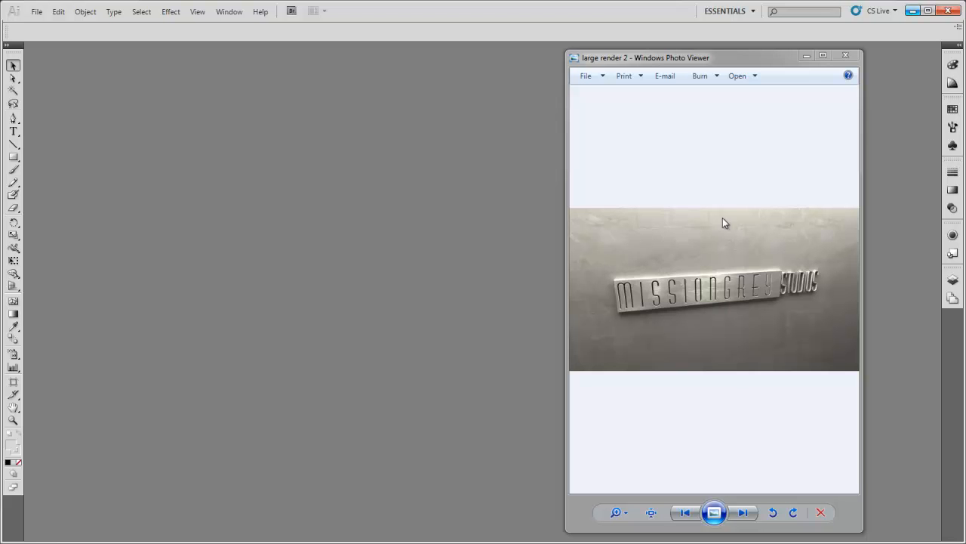
Examine the finished logo render at full-screen size and close the image viewer.
click(822, 56)
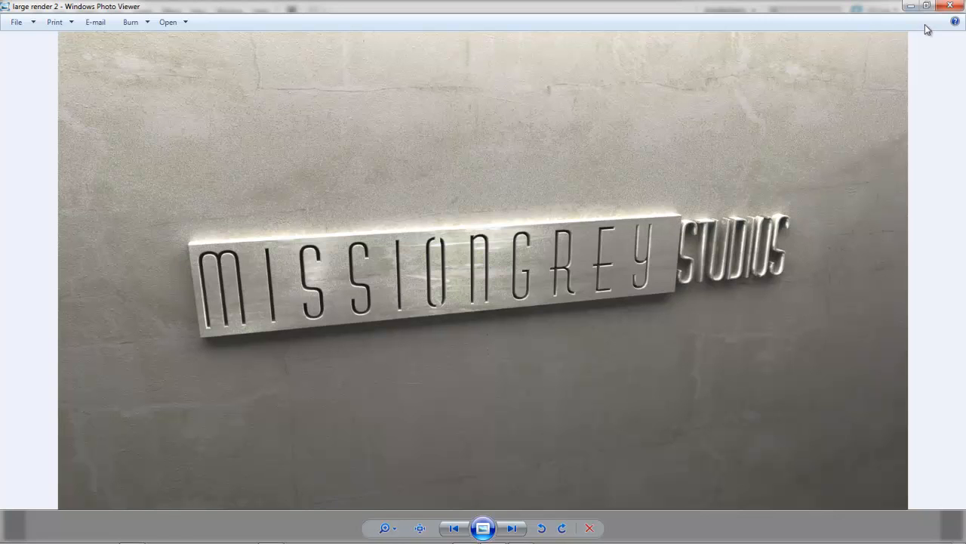
click(950, 5)
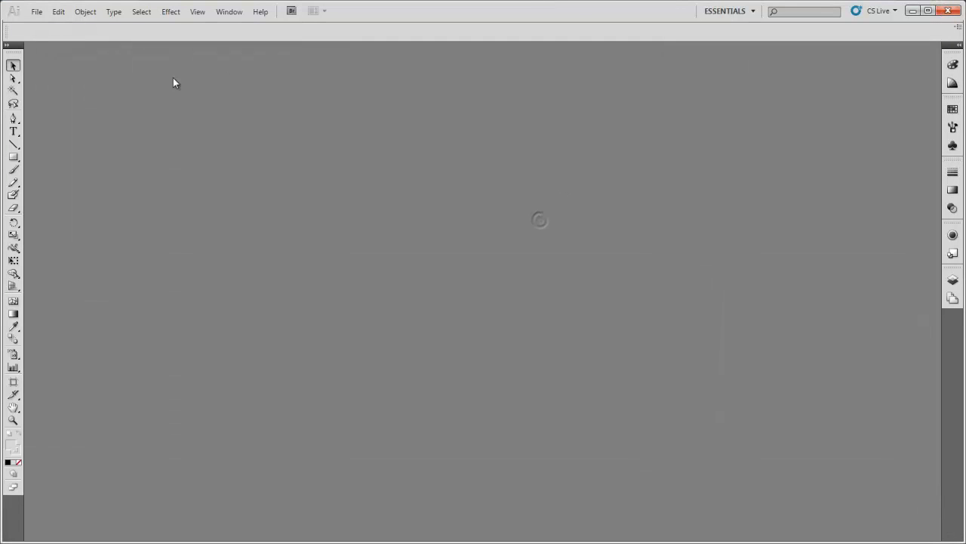
Open the Illustrator file "MissionGrey Studios logo export" from the MissionGrey folder.
click(37, 12)
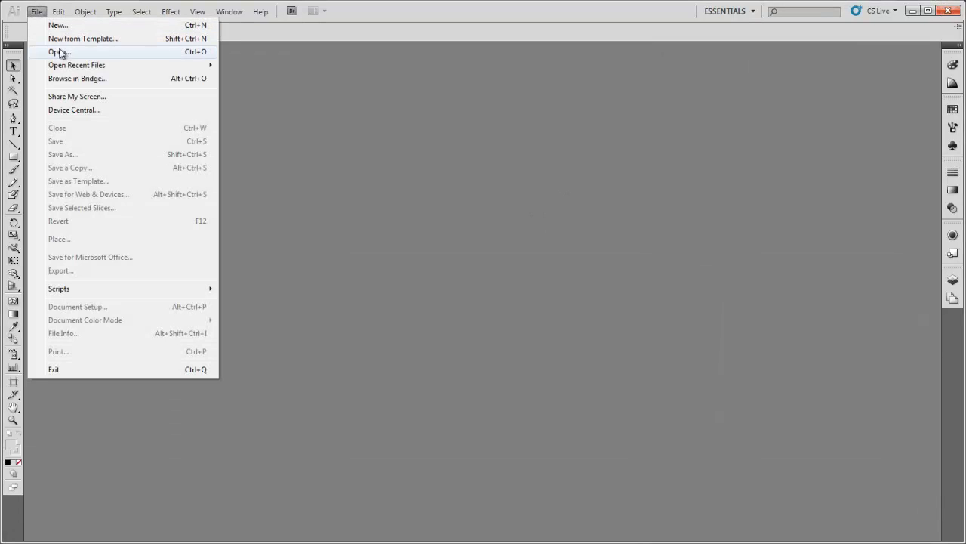
click(59, 52)
click(160, 169)
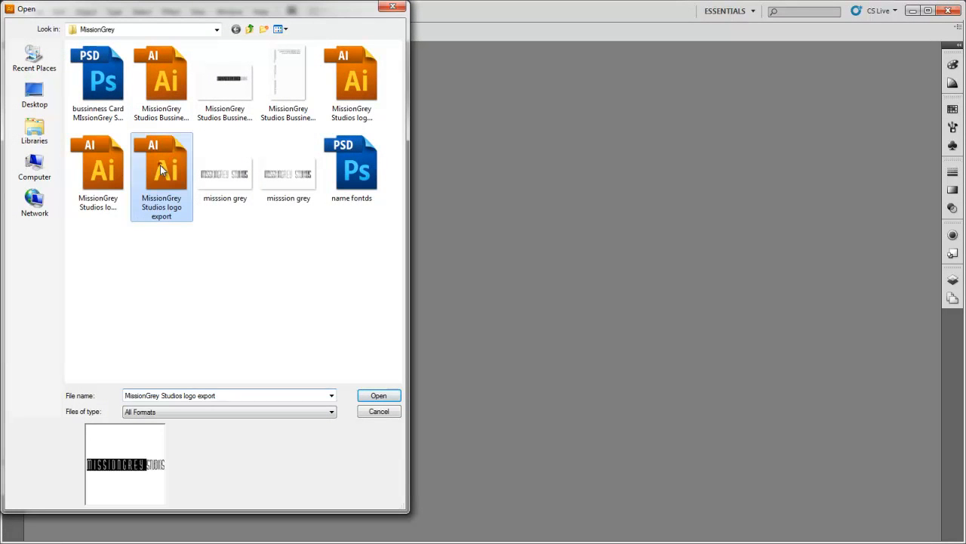
click(96, 168)
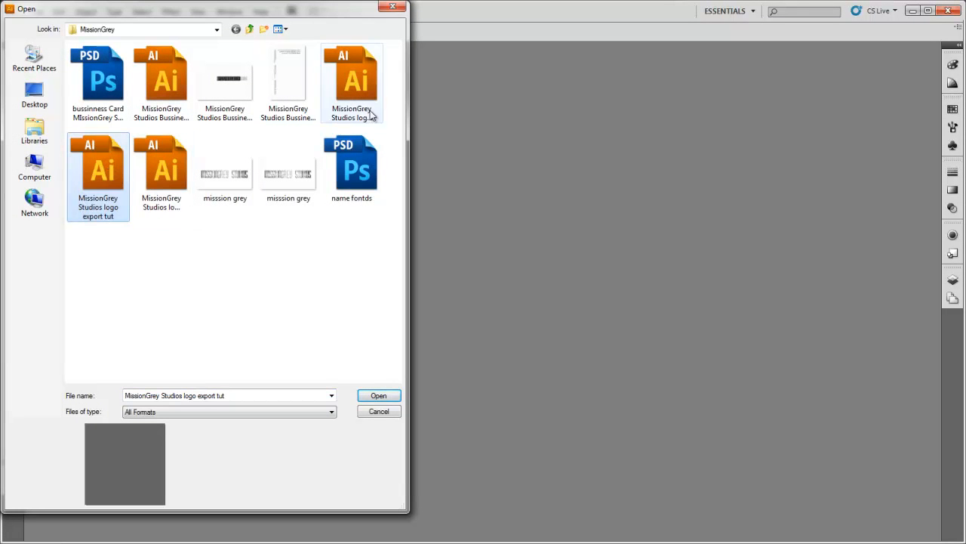
click(351, 92)
click(152, 167)
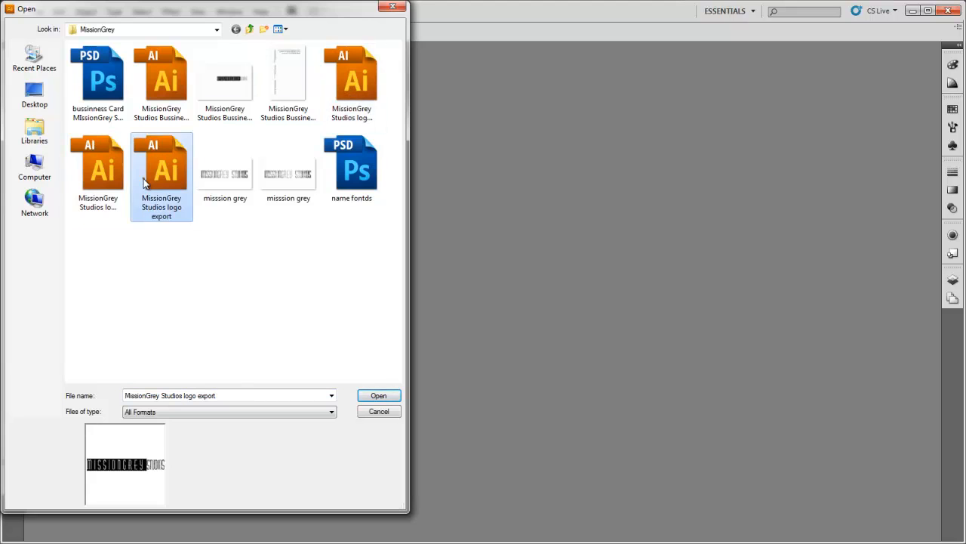
double_click(143, 178)
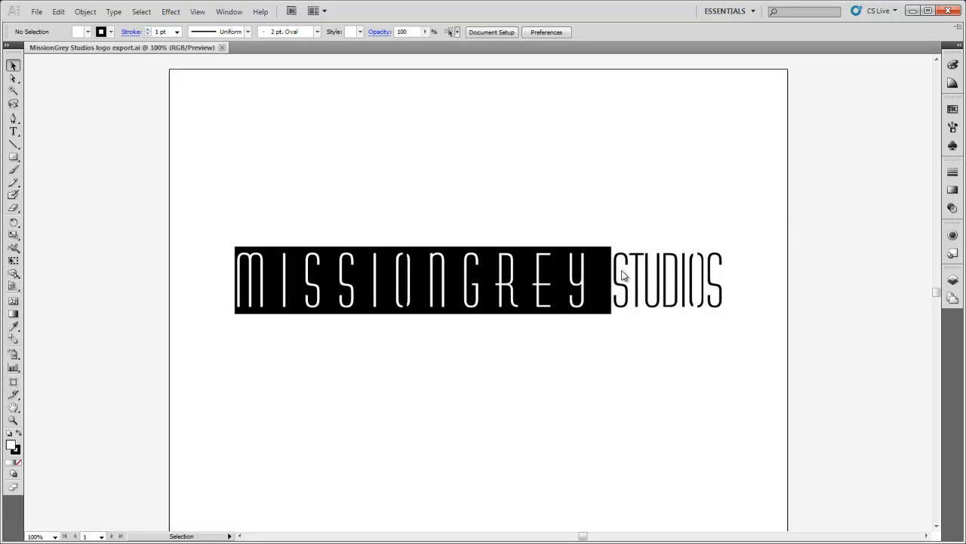
Examine how the logo is built by selecting its black rectangle, its lettering group and the whole artwork, and clear the selection.
click(597, 282)
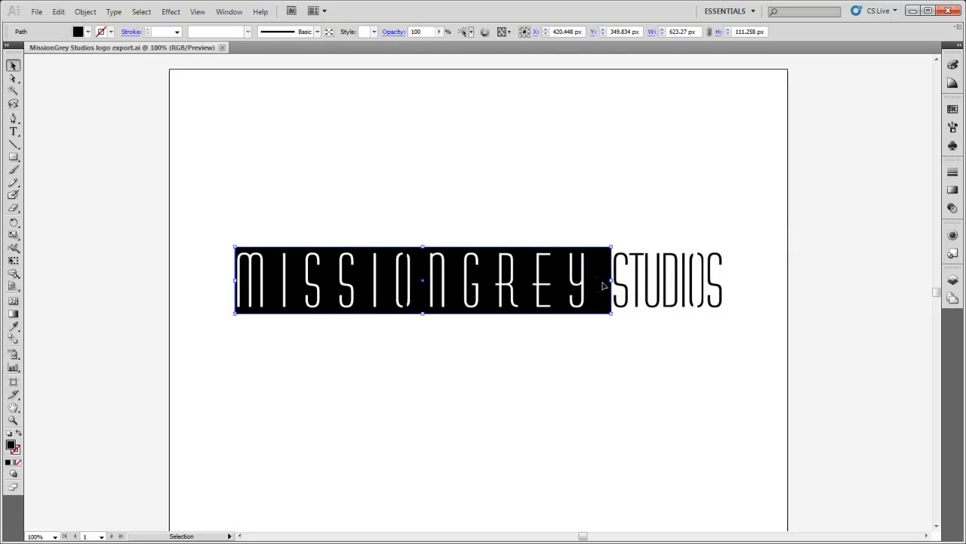
click(620, 284)
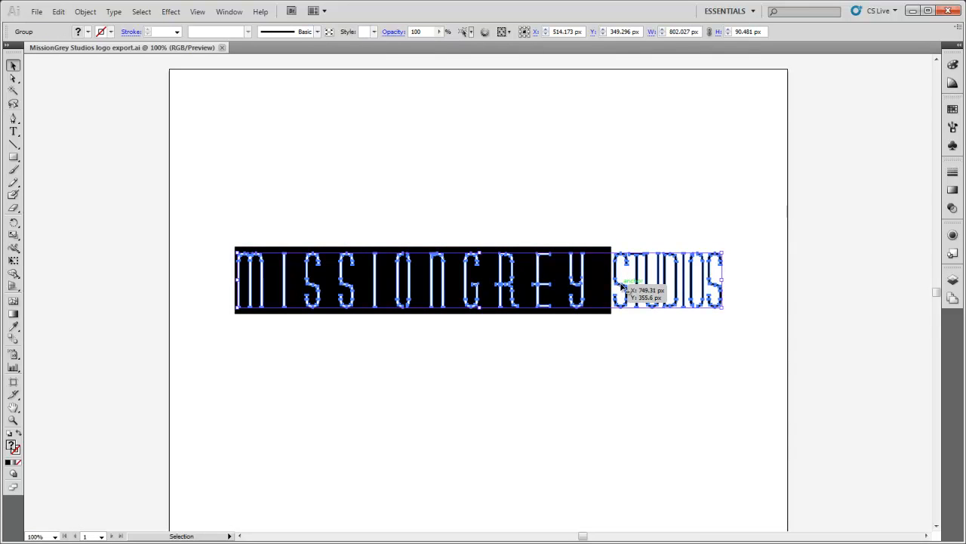
click(590, 197)
drag(465, 139, 589, 326)
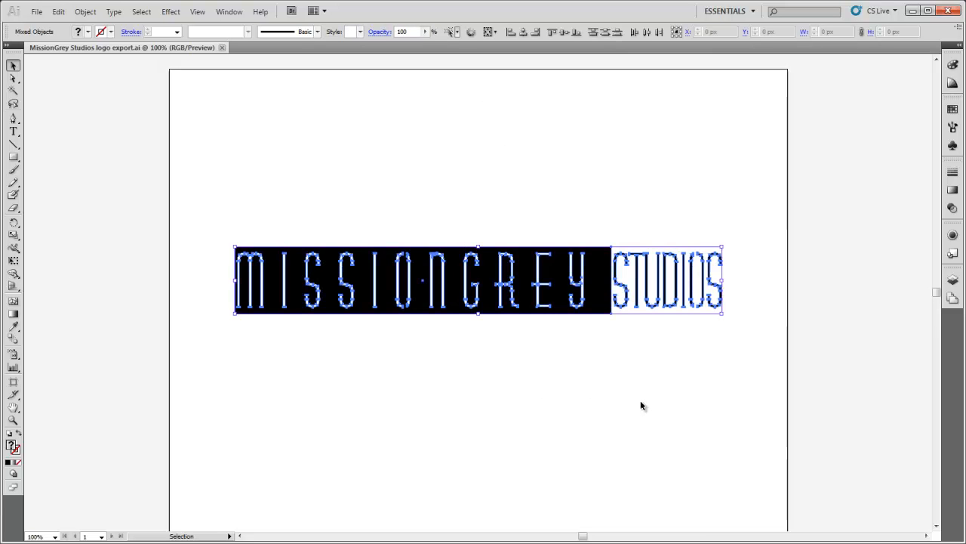
click(625, 215)
Open the artboard for editing from the document setup and set its width to 8000 px.
click(491, 34)
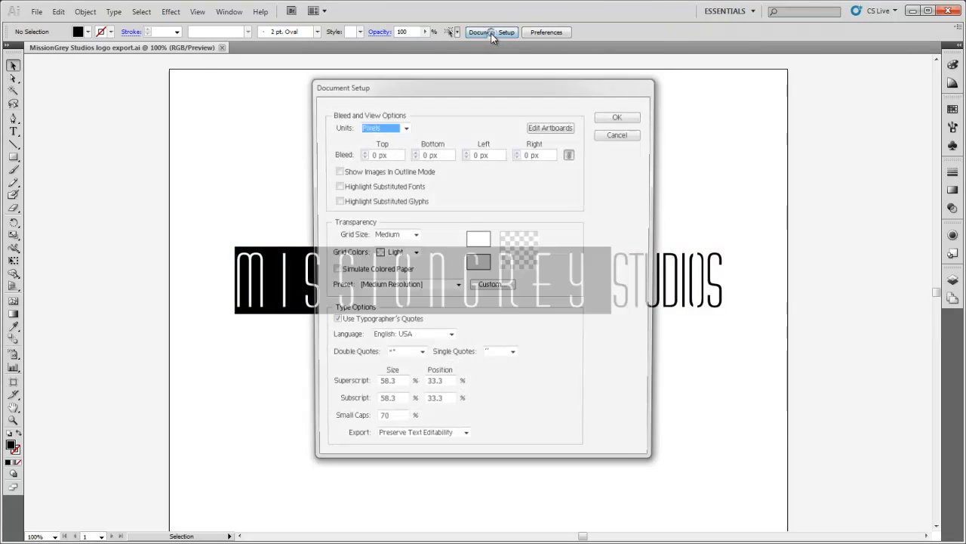
click(553, 127)
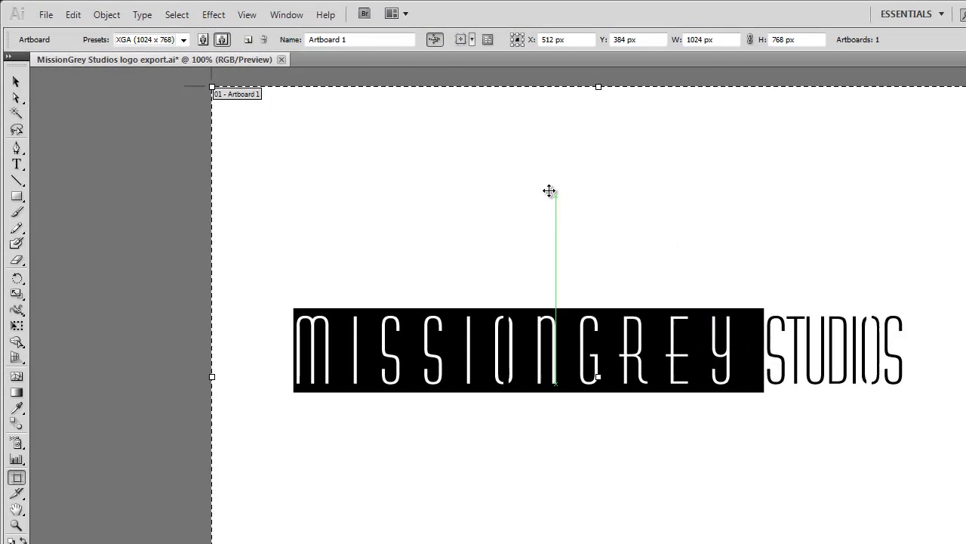
click(731, 39)
text(5000)
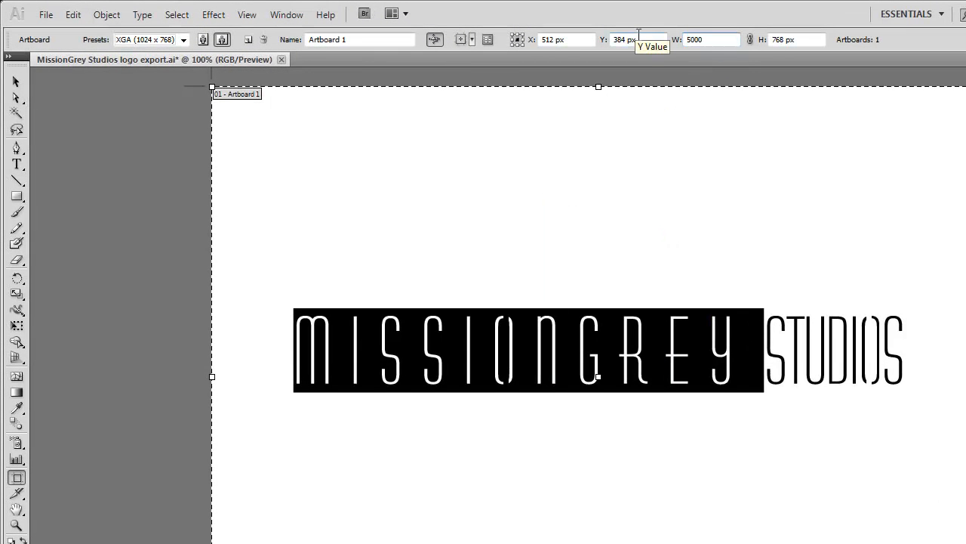
key(BackSpace)
key(BackSpace)
key(BackSpace)
text(8000)
key(Tab)
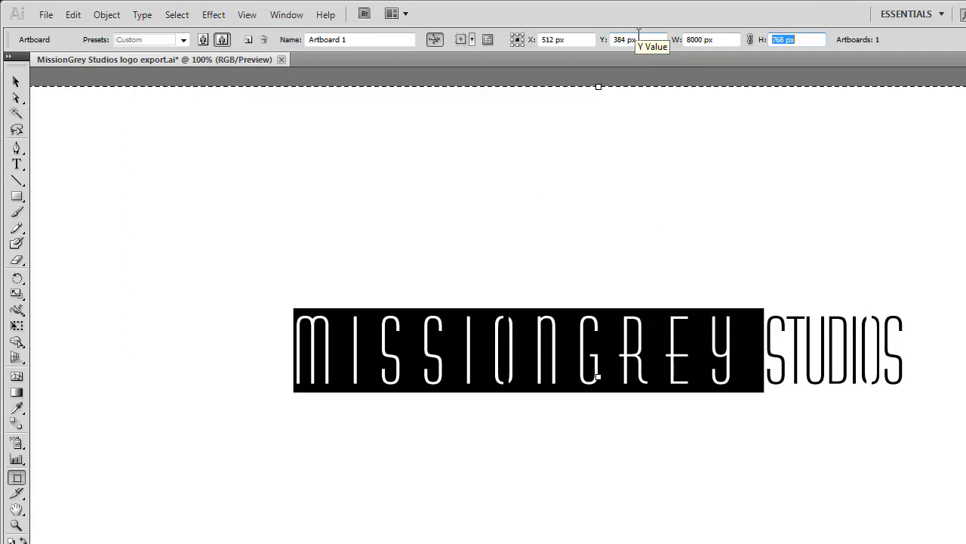
Set the artboard's height to 5000 px and leave artboard editing.
text(6)
text(5000)
key(Return)
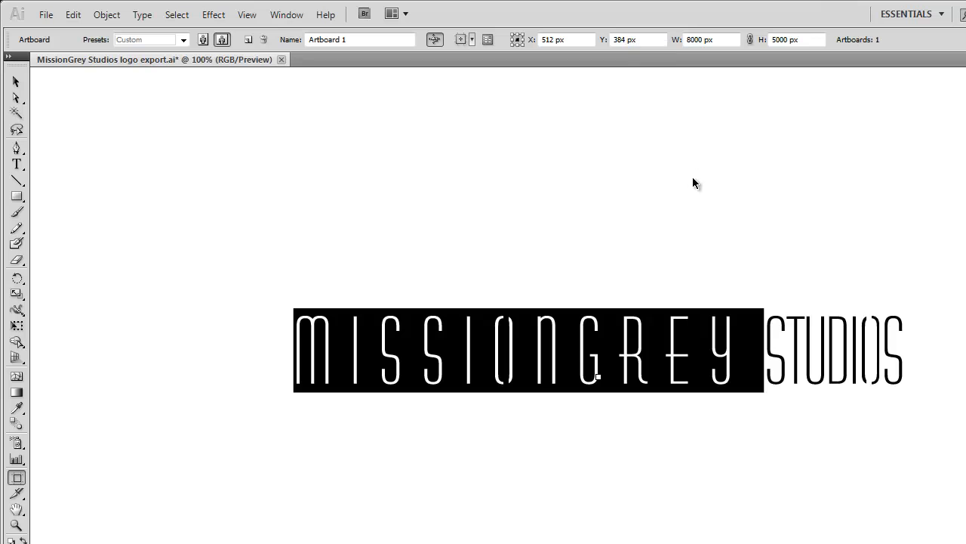
key(ctrl+0)
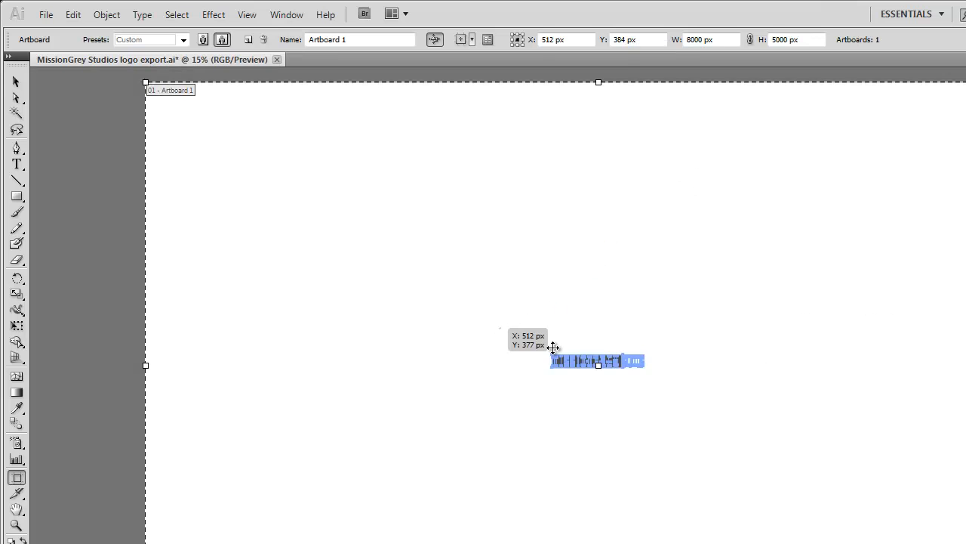
drag(501, 325, 663, 424)
key(ctrl+z)
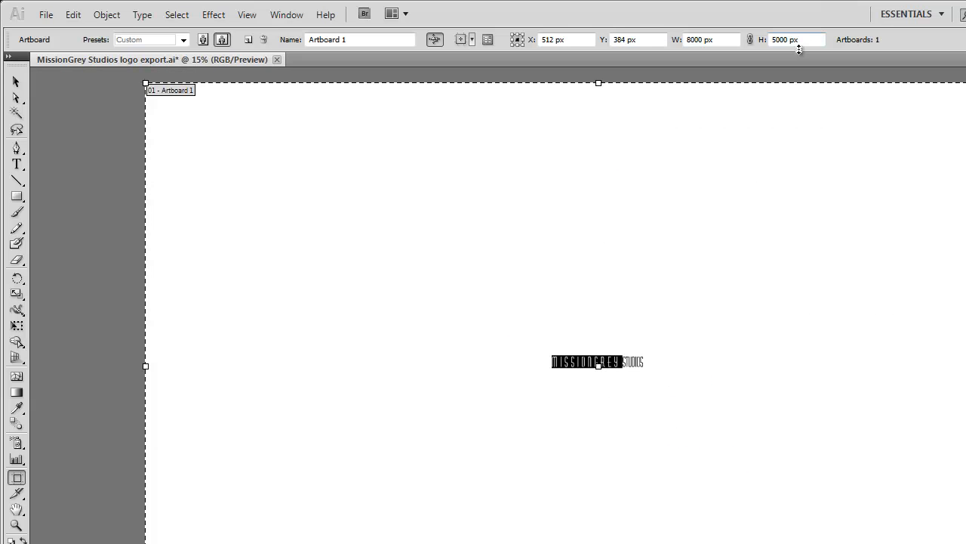
key(Escape)
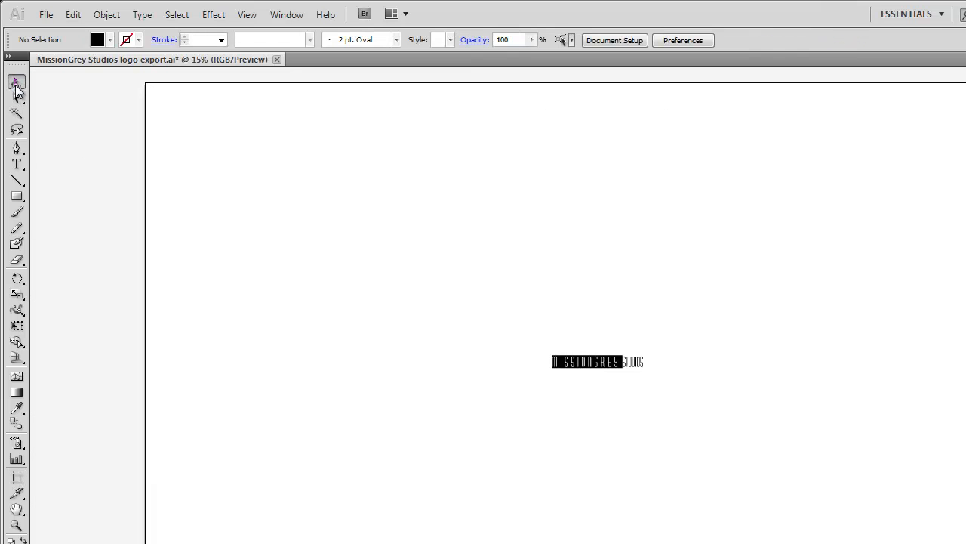
Scale the whole logo up until it spans nearly the full width of the artboard.
drag(506, 301, 771, 447)
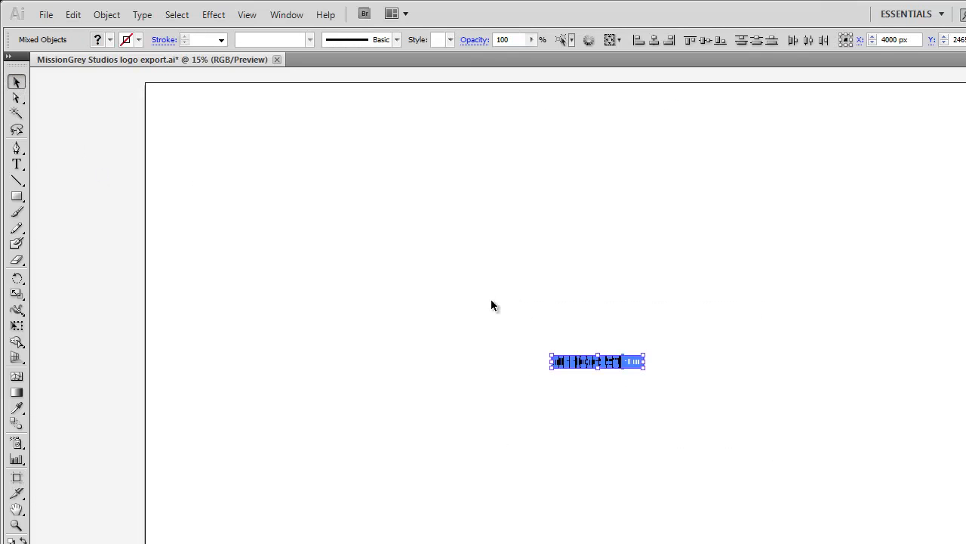
drag(590, 363, 833, 328)
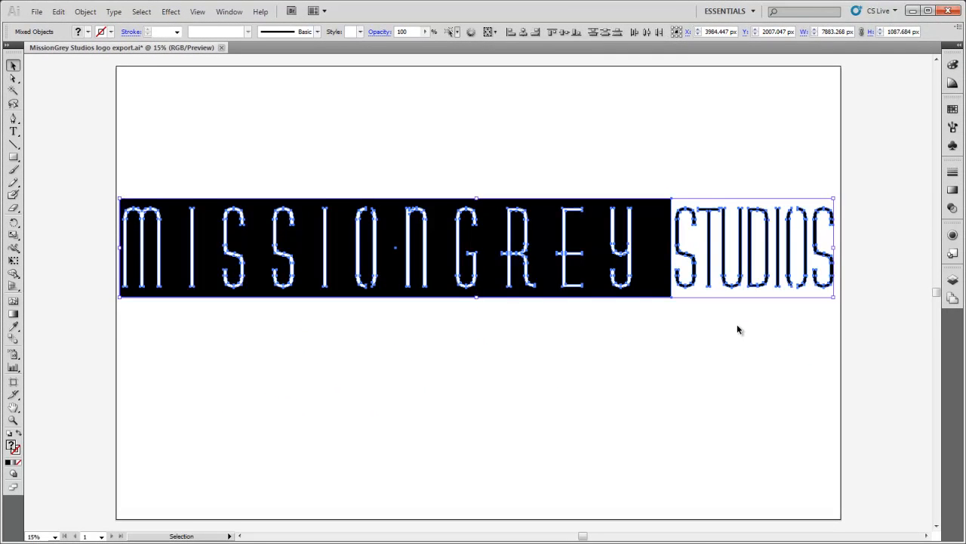
click(738, 328)
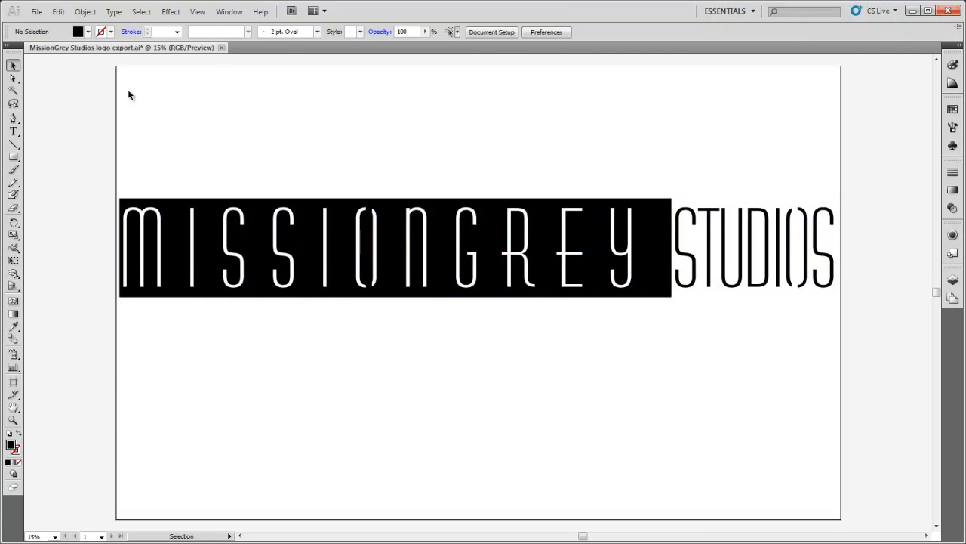
Start saving the document under the file name "MissionGrey Studios logo export tut" in Adobe Illustrator format.
click(37, 12)
click(84, 155)
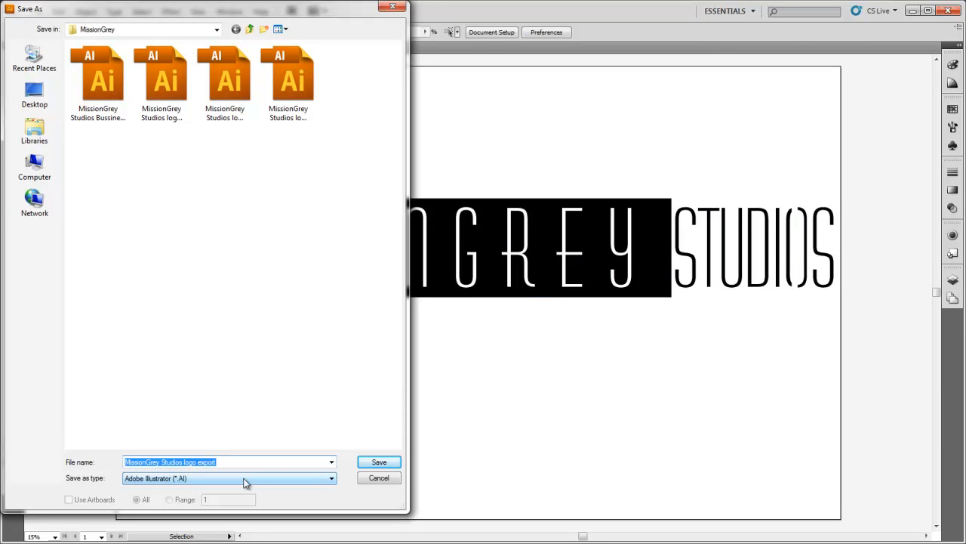
click(296, 88)
click(225, 89)
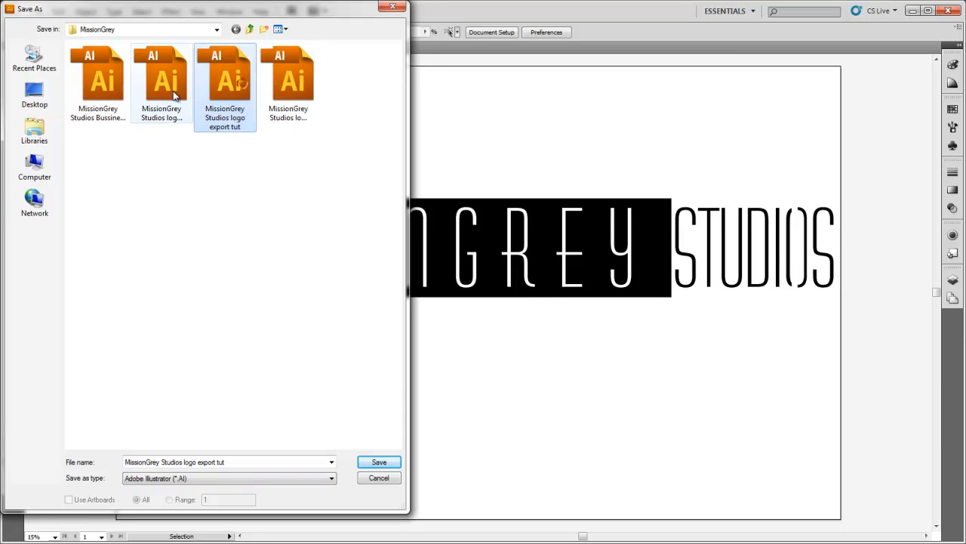
click(364, 464)
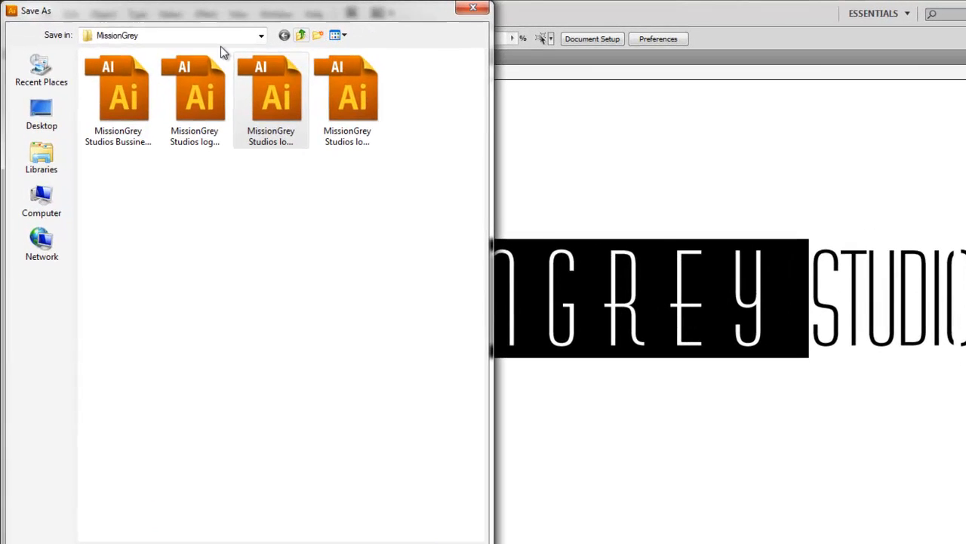
Choose the export folder inside 3dsMax in the Documents library as the location and save the file there.
click(183, 31)
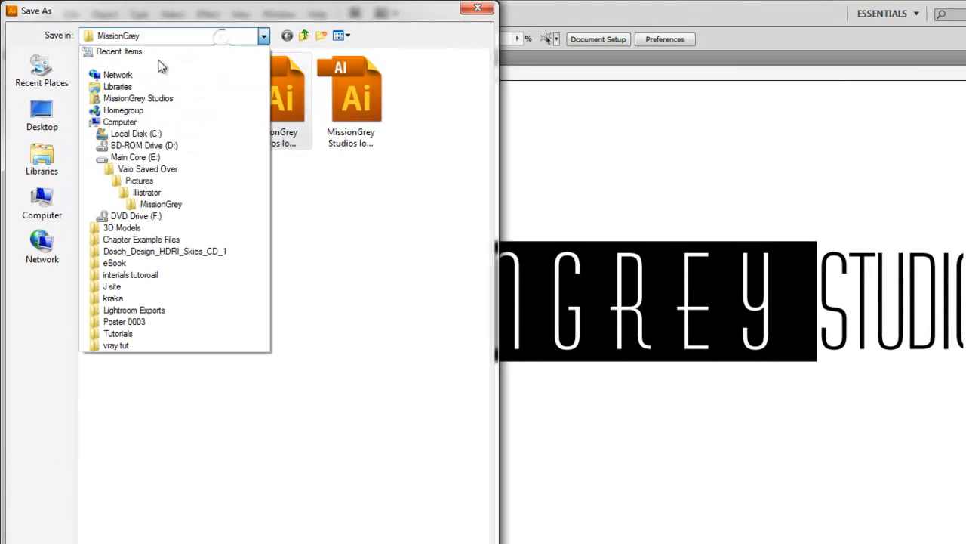
click(118, 85)
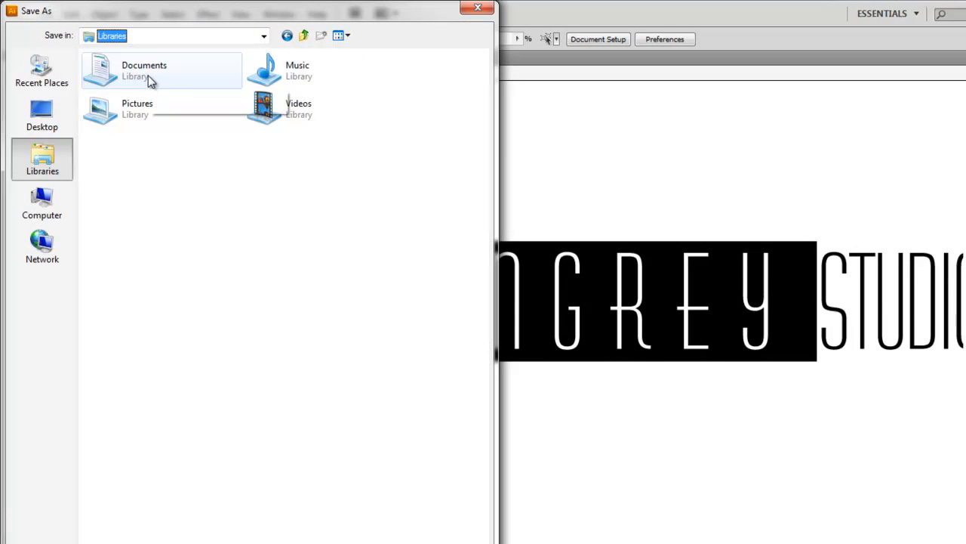
double_click(148, 75)
double_click(130, 75)
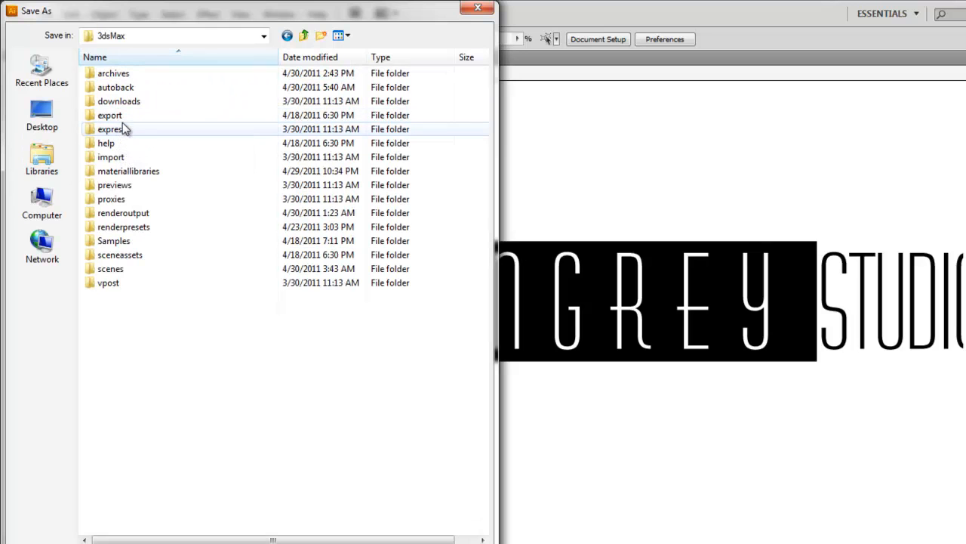
double_click(125, 117)
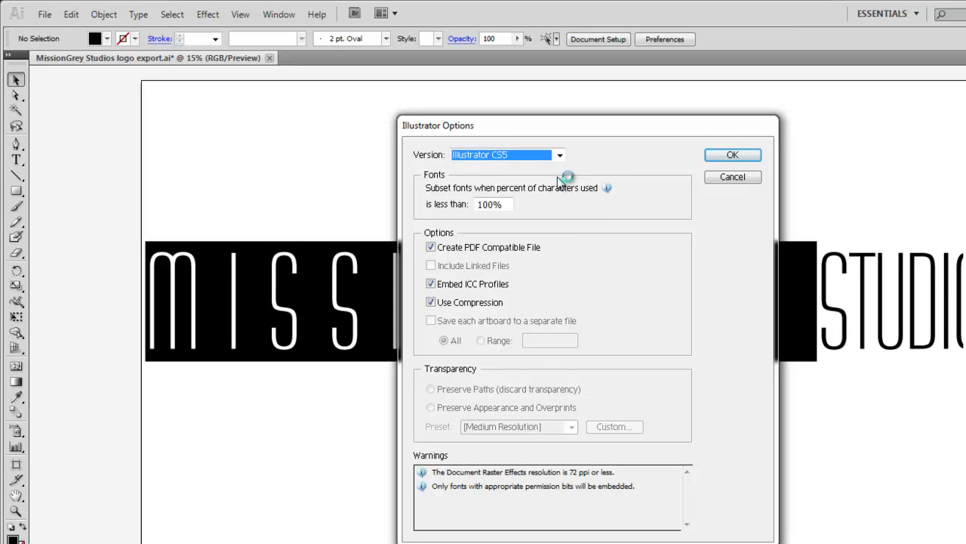
Set the file version to Illustrator 3, complete the save and close the document.
click(558, 154)
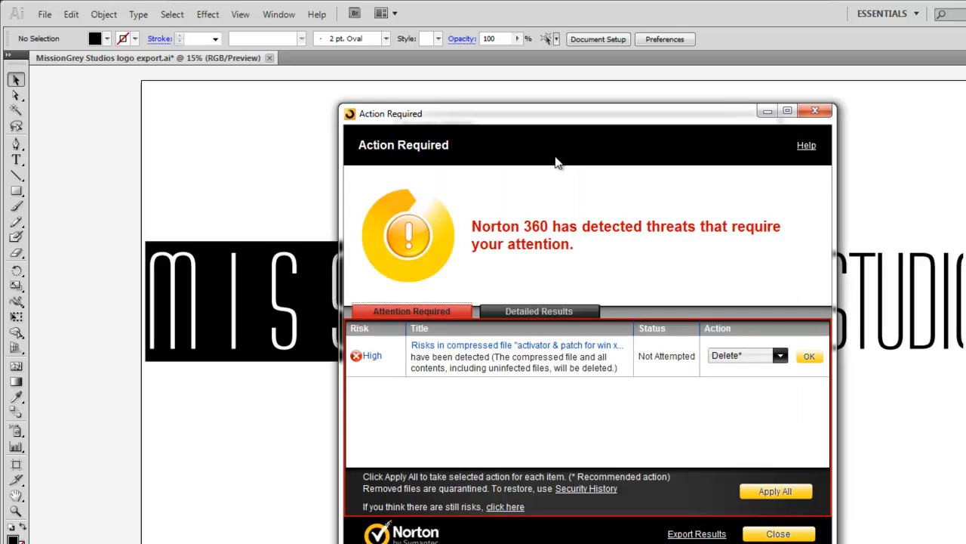
click(764, 108)
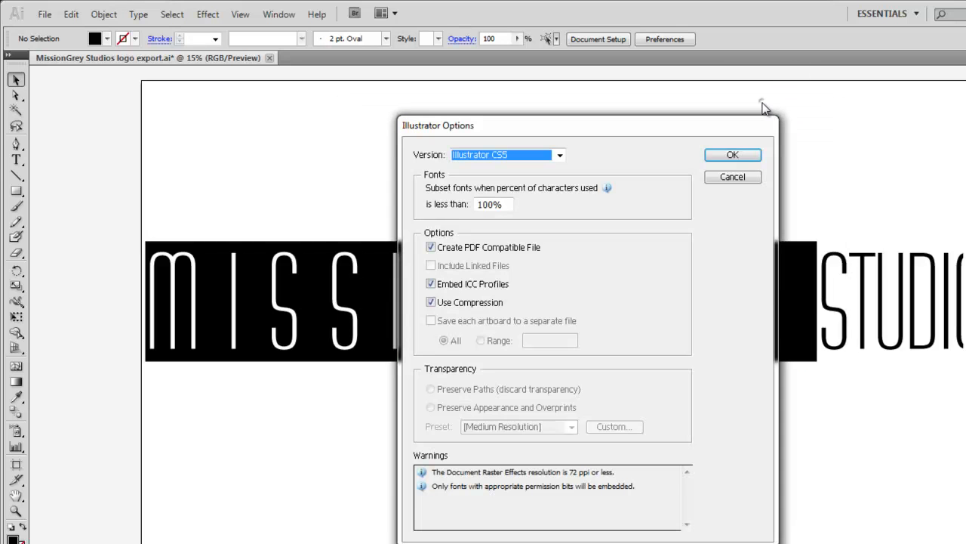
click(560, 155)
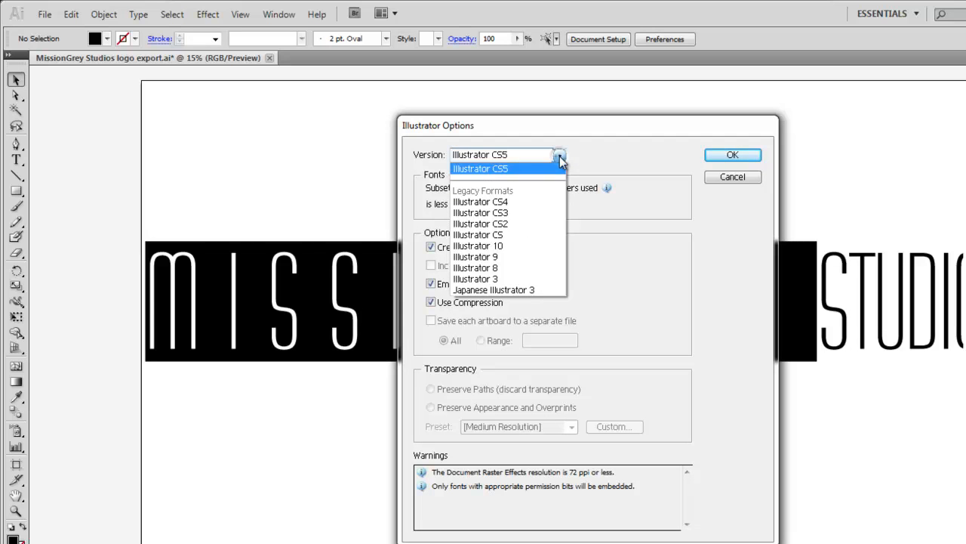
click(484, 279)
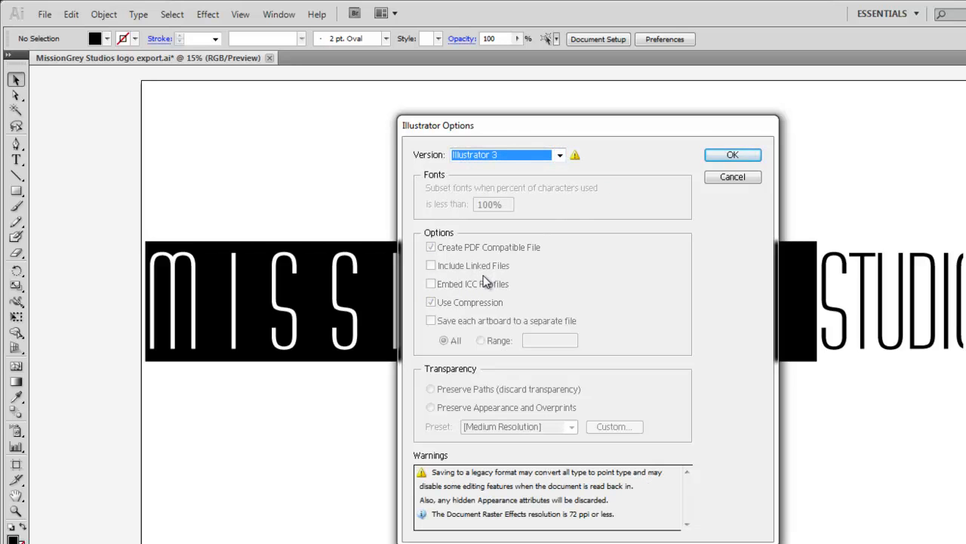
click(560, 156)
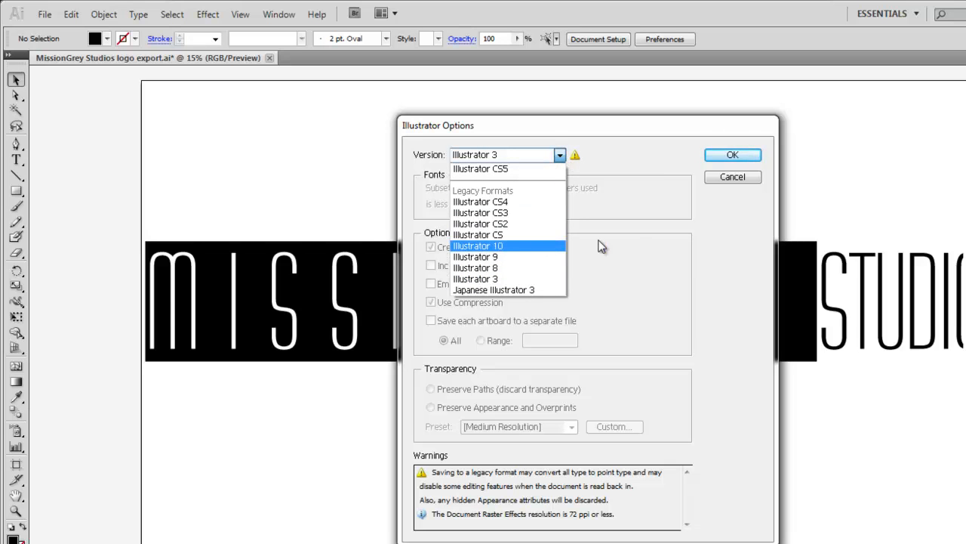
click(647, 241)
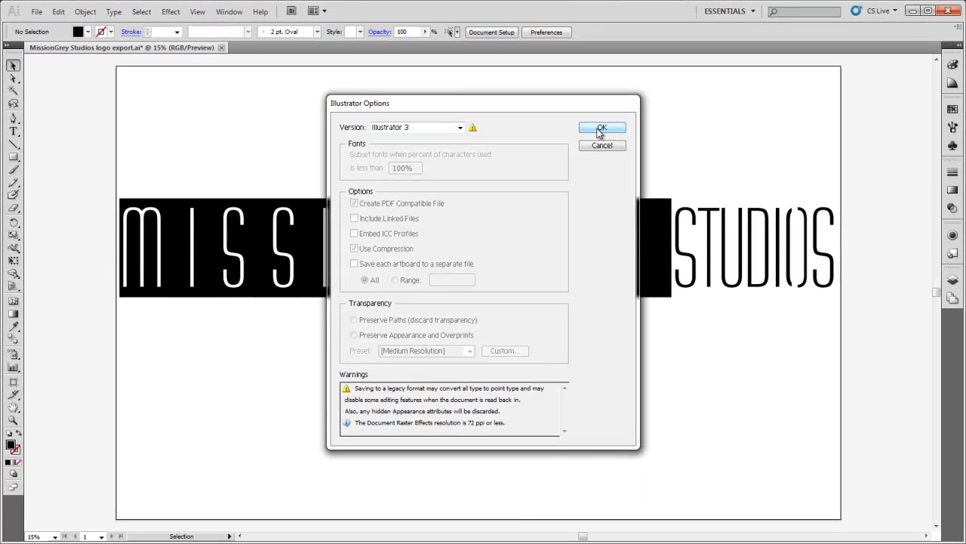
click(726, 156)
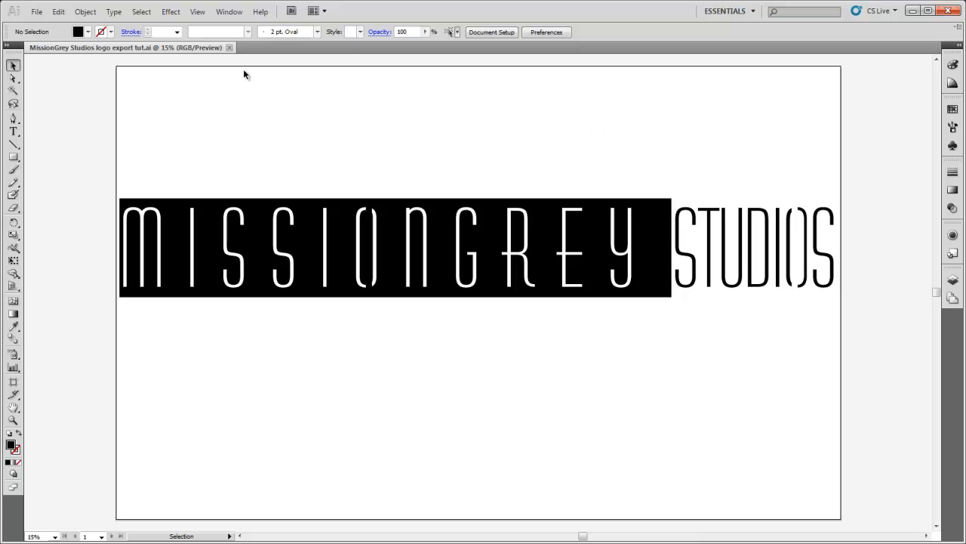
click(230, 48)
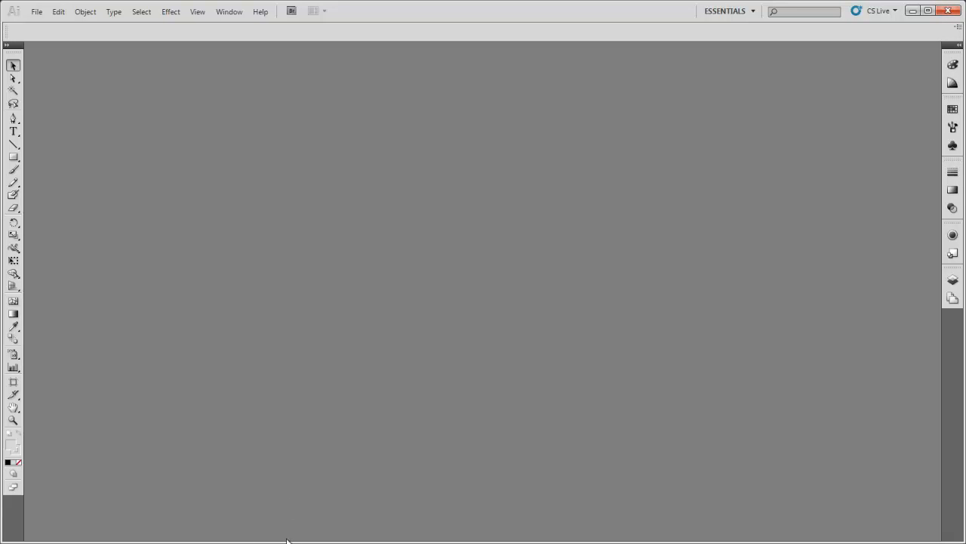
Switch to 3ds Max and choose the file "MissionGrey Studios logo export tut" in the 3dsMax export folder for import.
key(super)
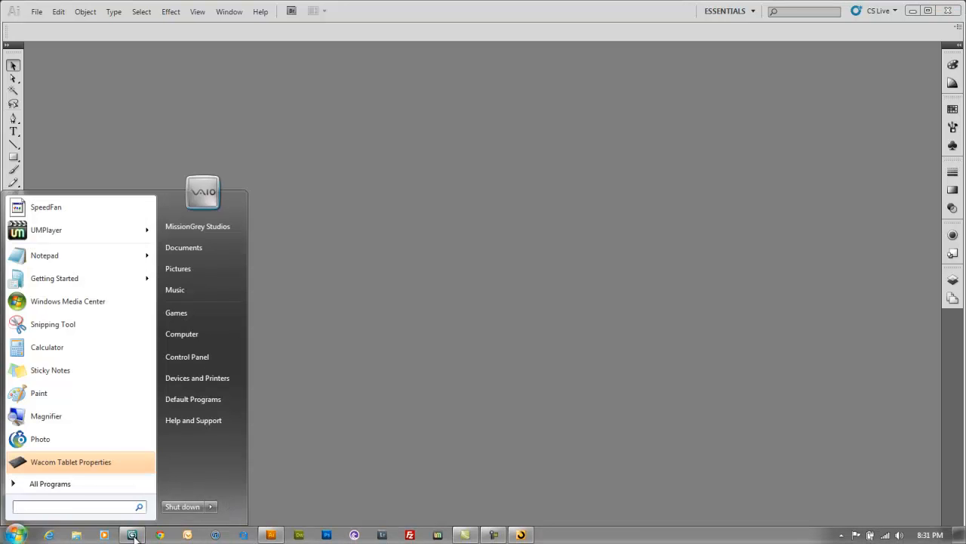
click(134, 534)
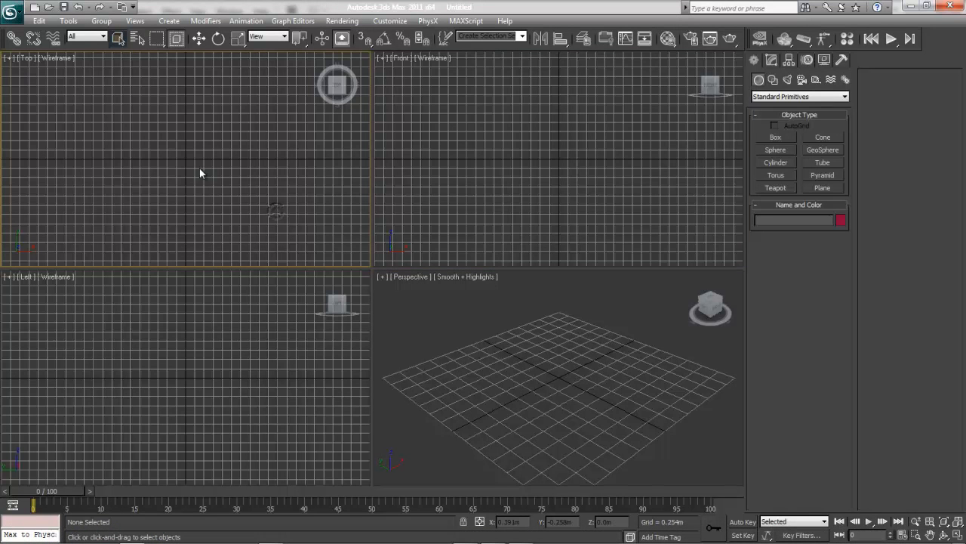
click(12, 11)
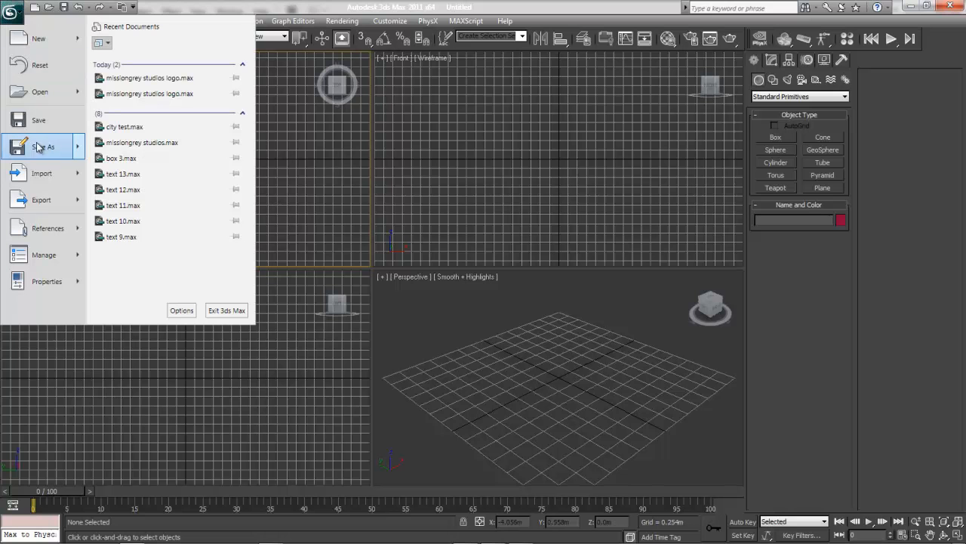
click(49, 174)
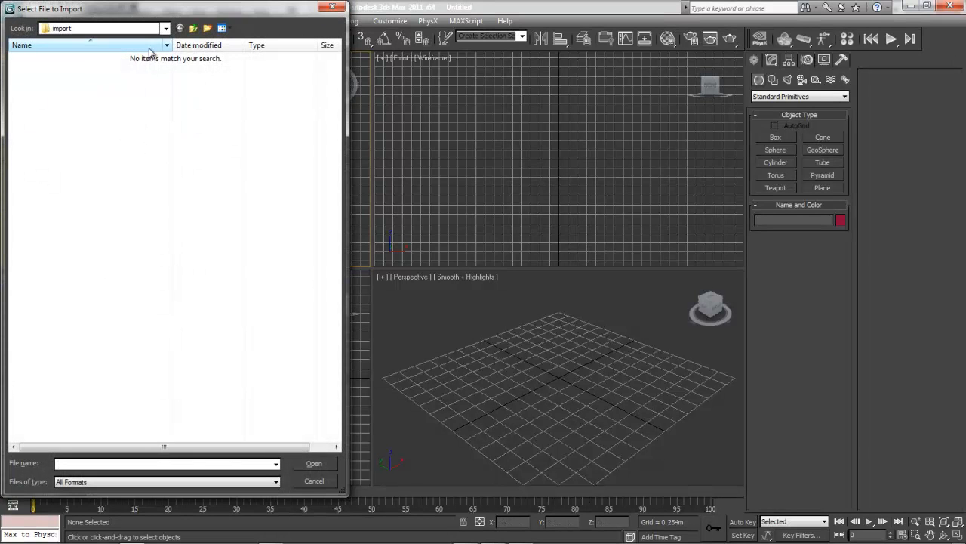
click(194, 29)
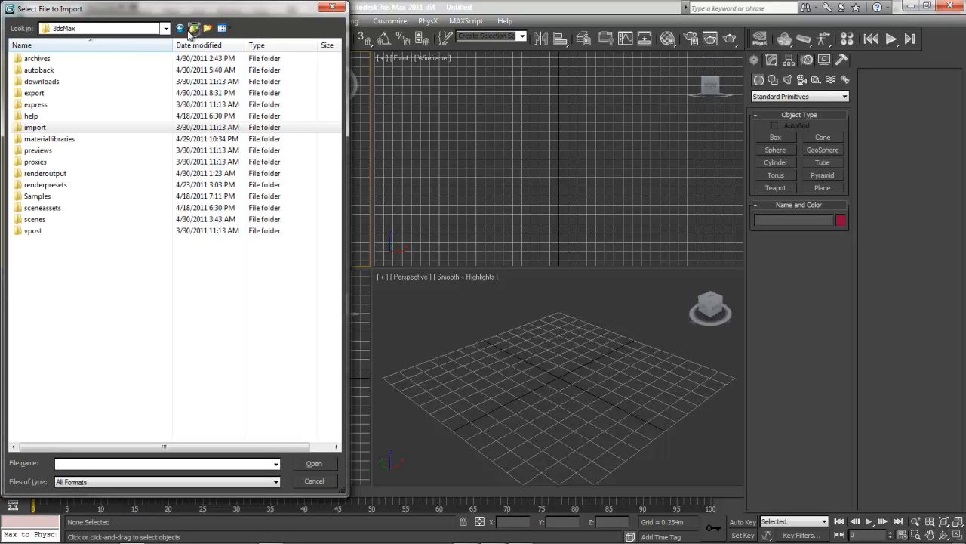
double_click(45, 93)
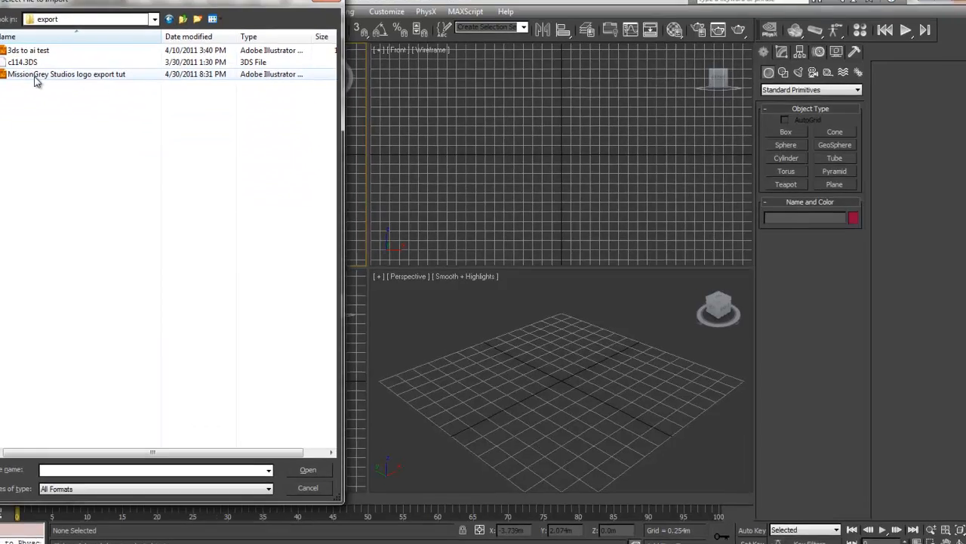
double_click(45, 81)
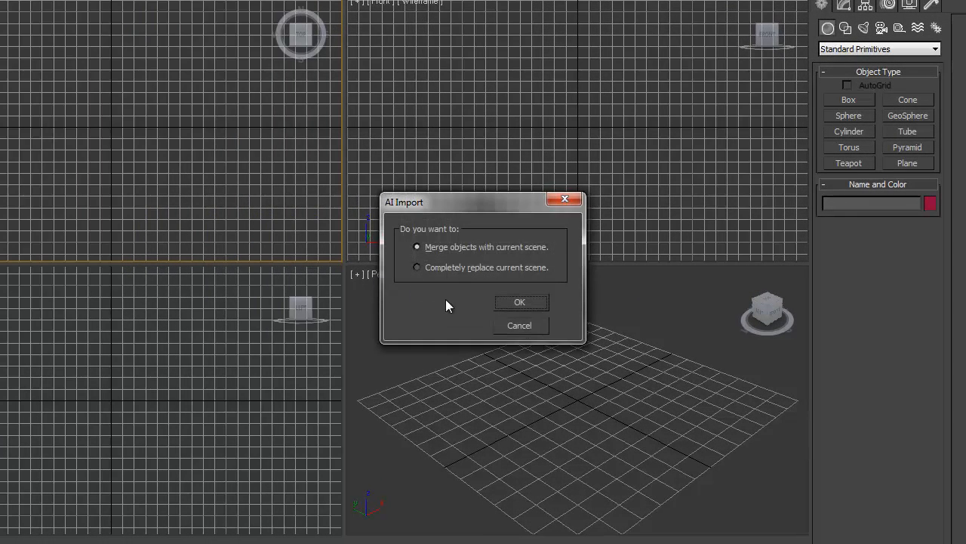
Import the logo so that it completely replaces the current scene, with its shapes as a single object.
click(468, 267)
click(523, 301)
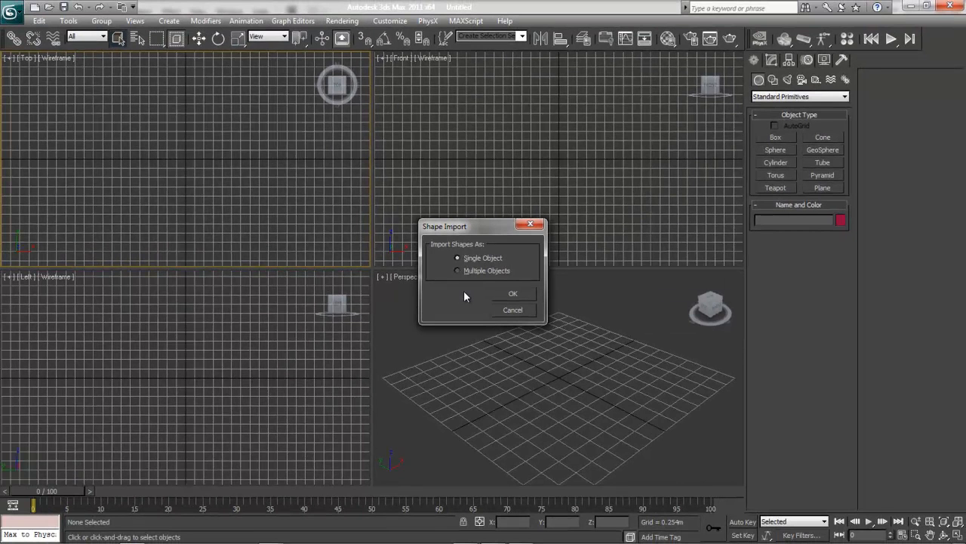
click(509, 287)
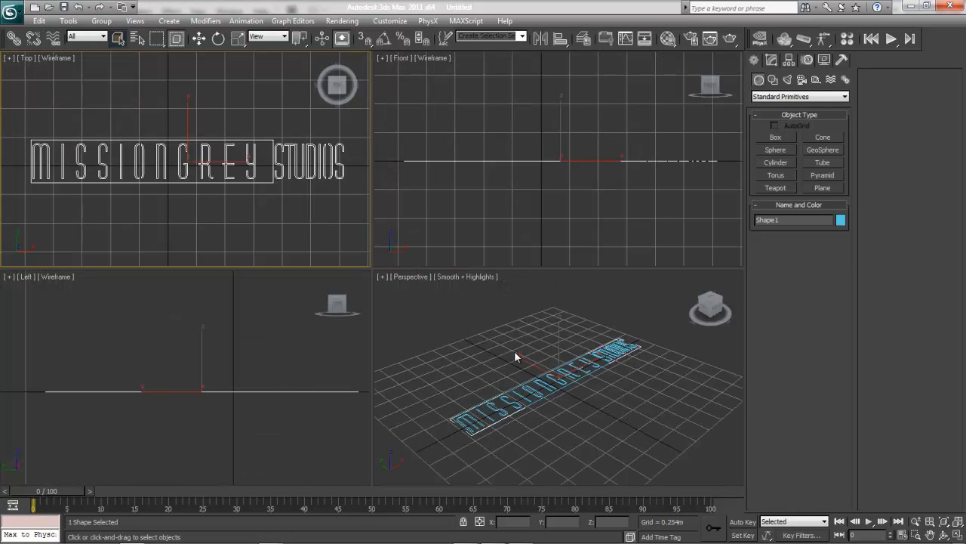
click(515, 356)
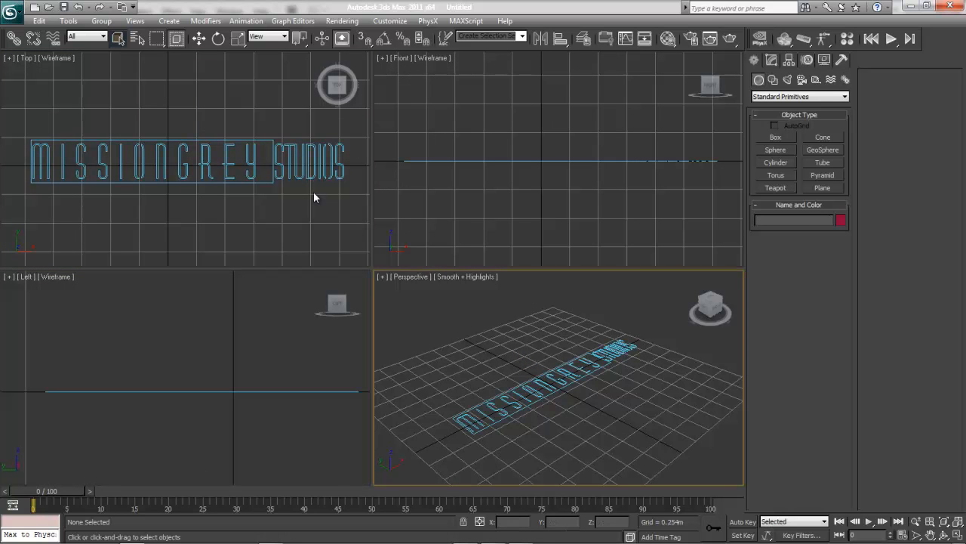
Rotate the imported logo shape 90 degrees about the X axis with angle snap on so it stands upright.
click(284, 168)
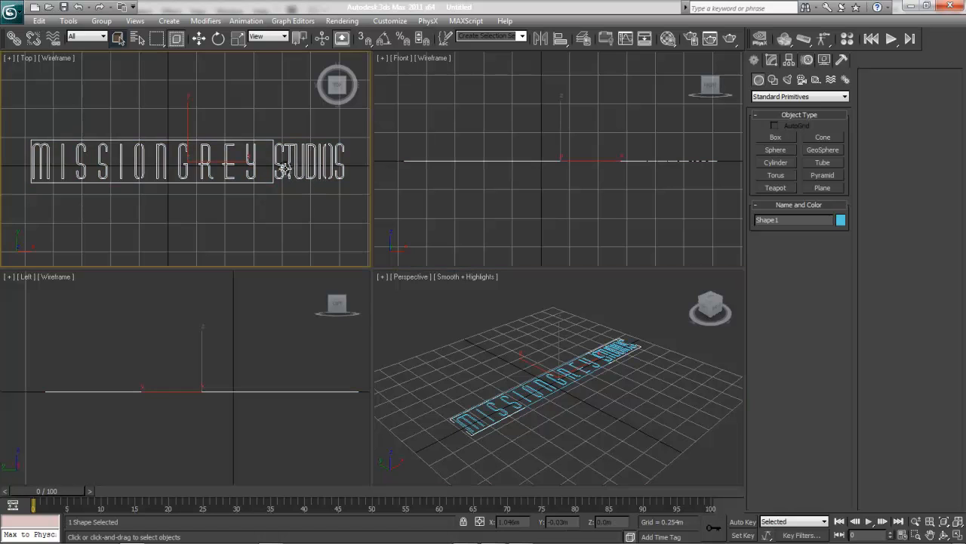
click(597, 216)
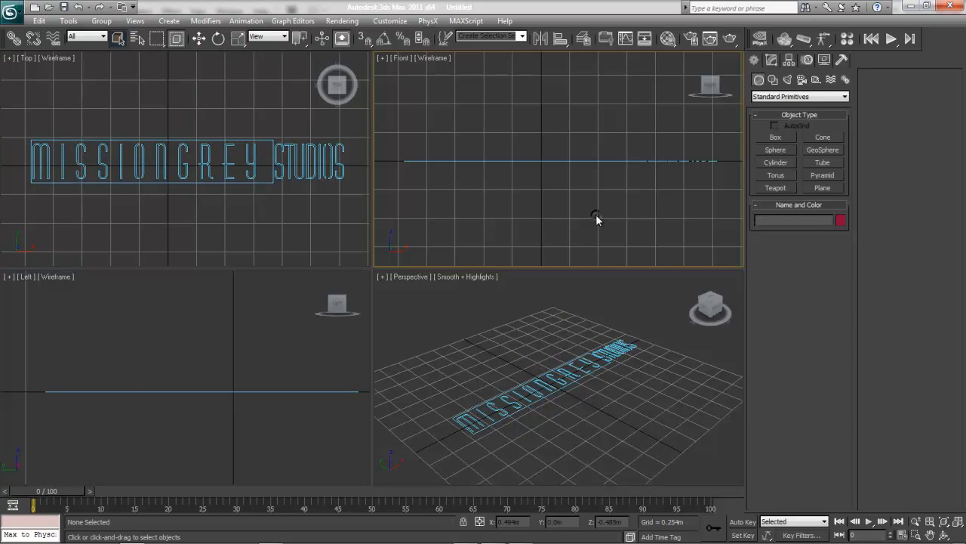
click(552, 162)
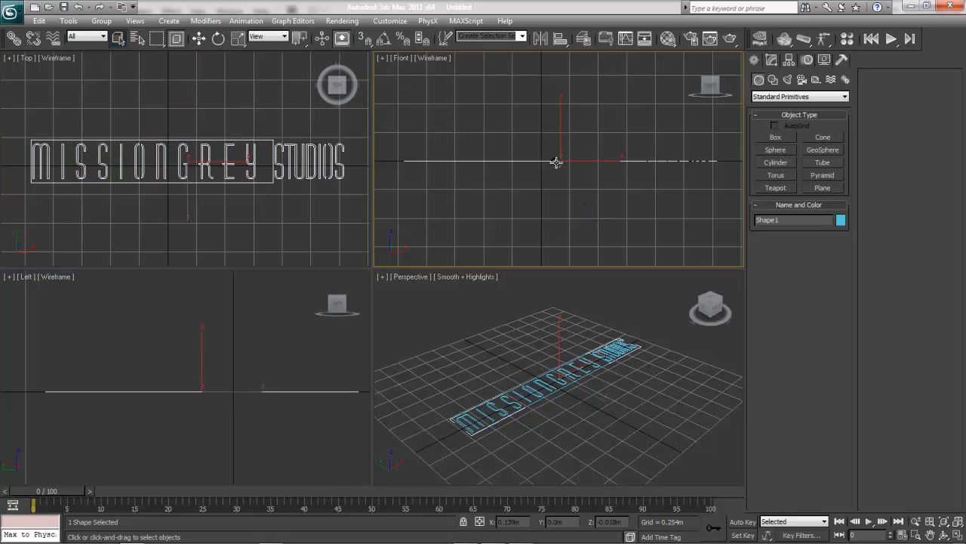
click(219, 38)
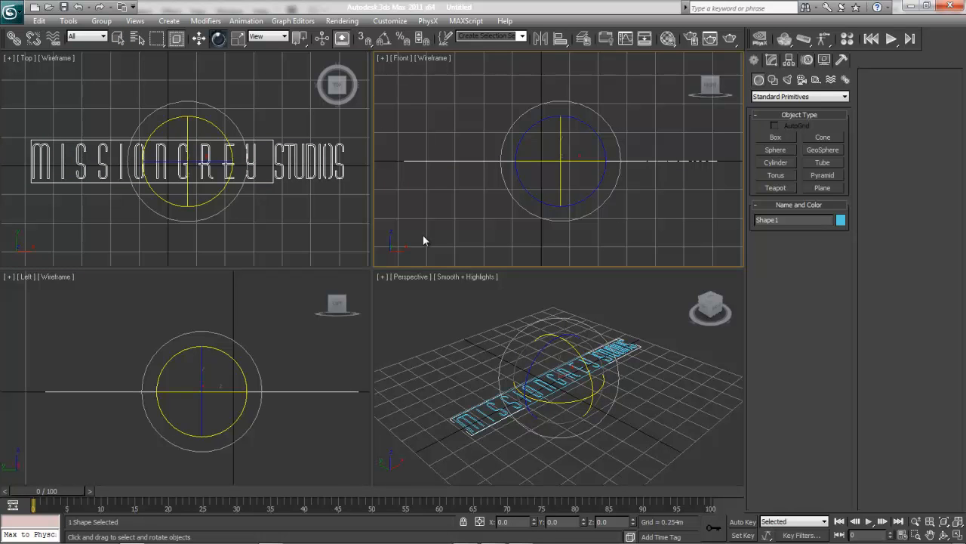
click(581, 370)
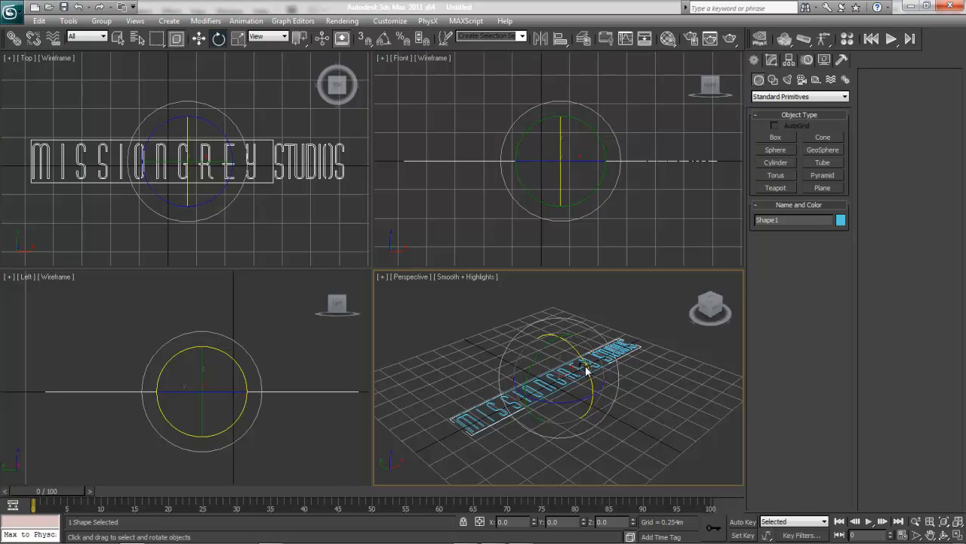
click(385, 38)
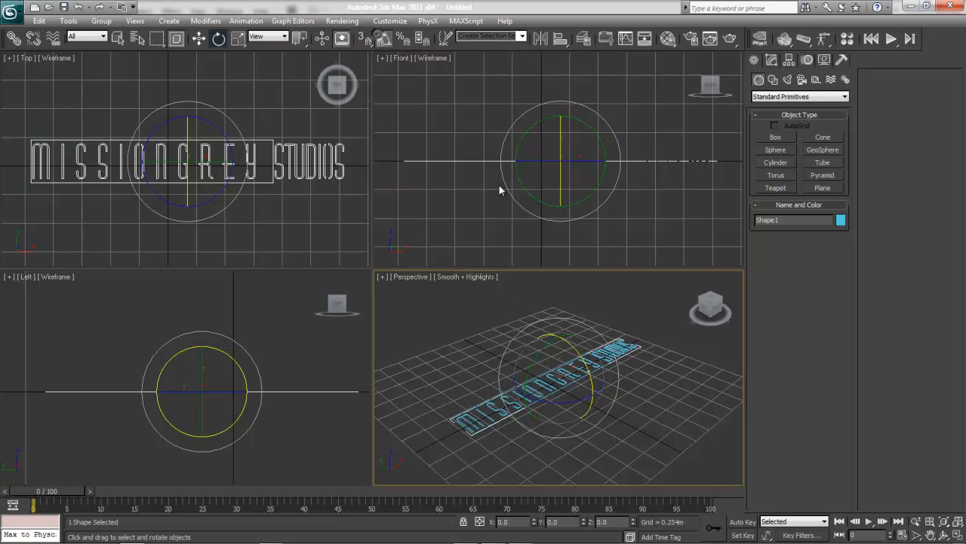
drag(578, 355, 603, 402)
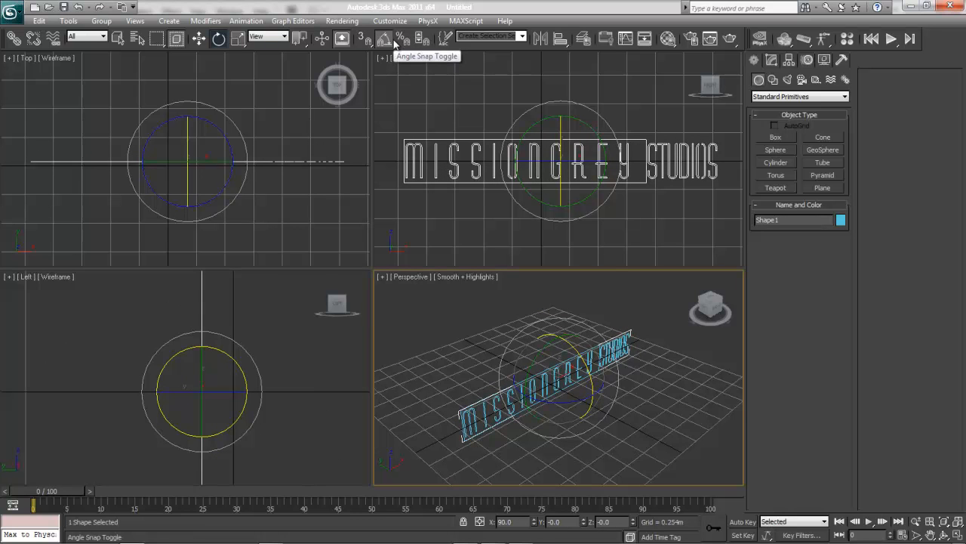
click(433, 358)
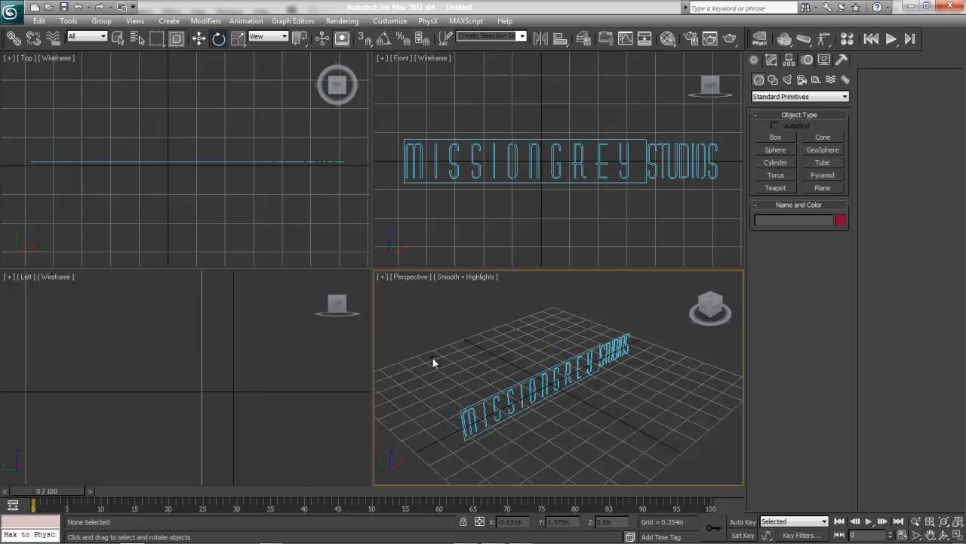
Center the logo shape on the origin by resetting its X and Y positions to 0, and fit all viewports to it.
drag(716, 310, 689, 310)
click(651, 373)
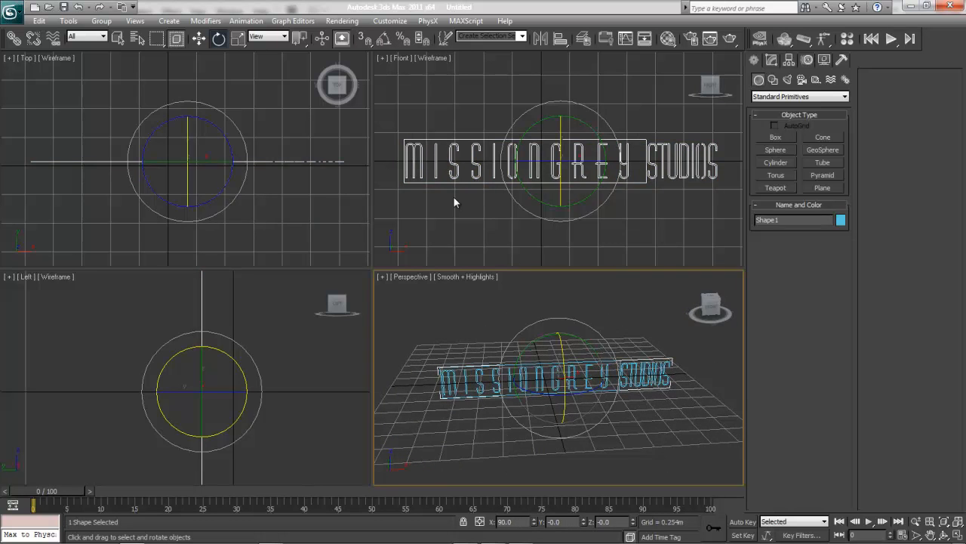
click(201, 41)
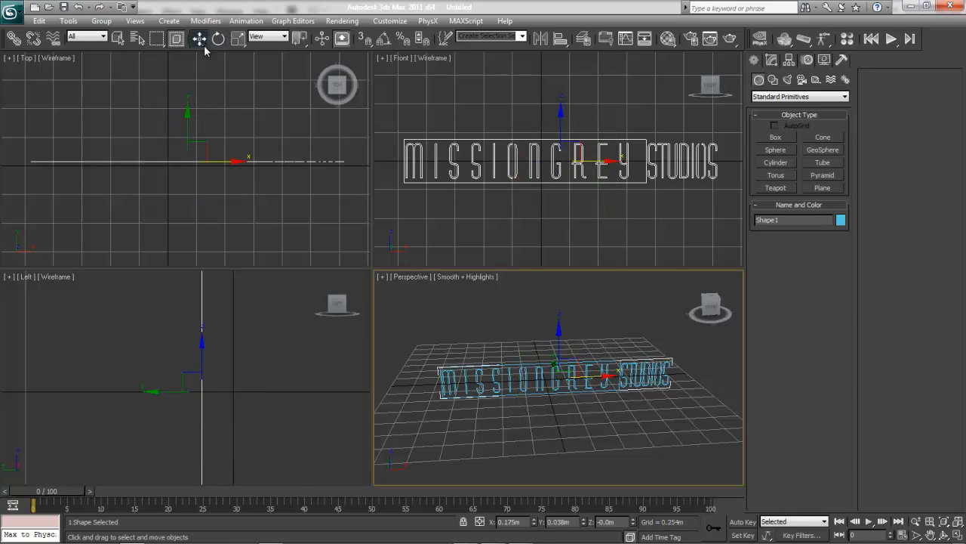
click(507, 334)
click(554, 387)
right_click(532, 521)
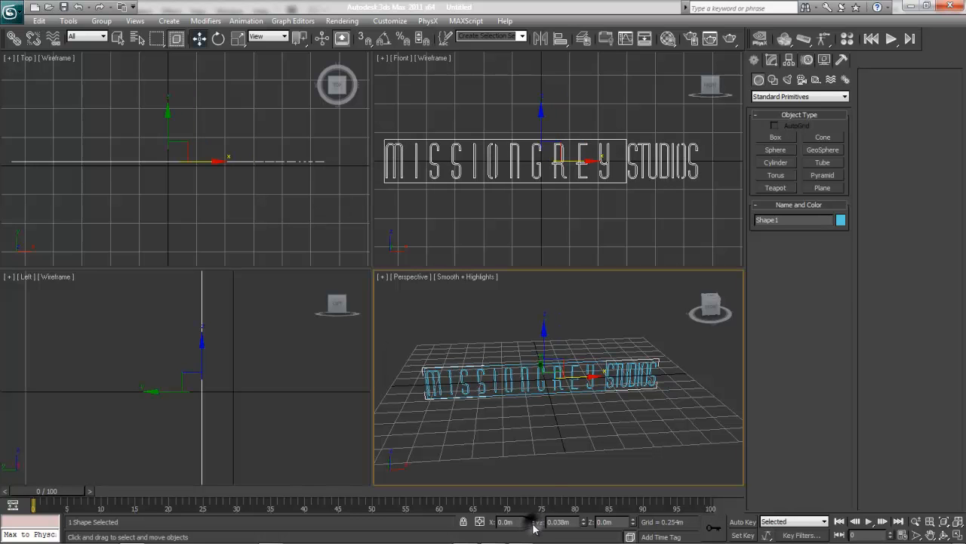
right_click(584, 522)
click(619, 407)
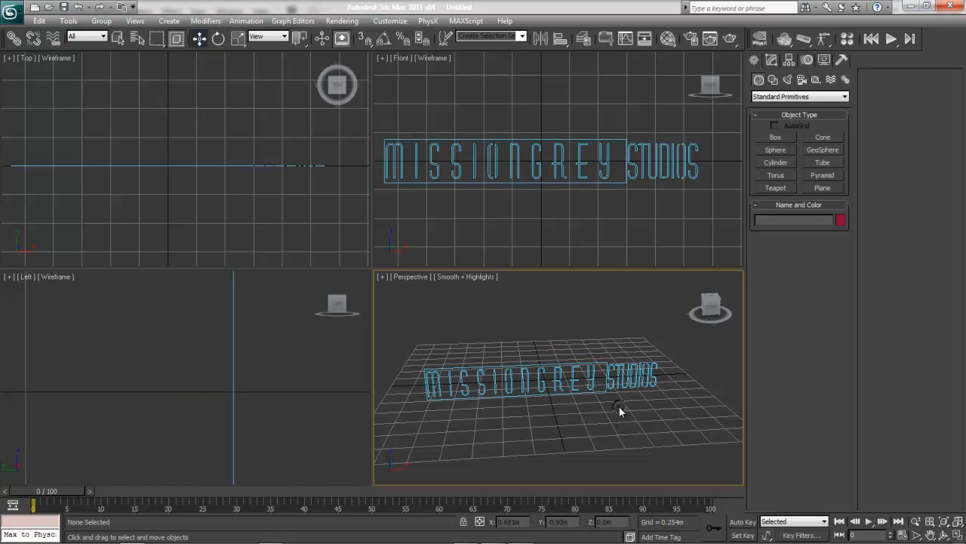
key(ctrl+shift+z)
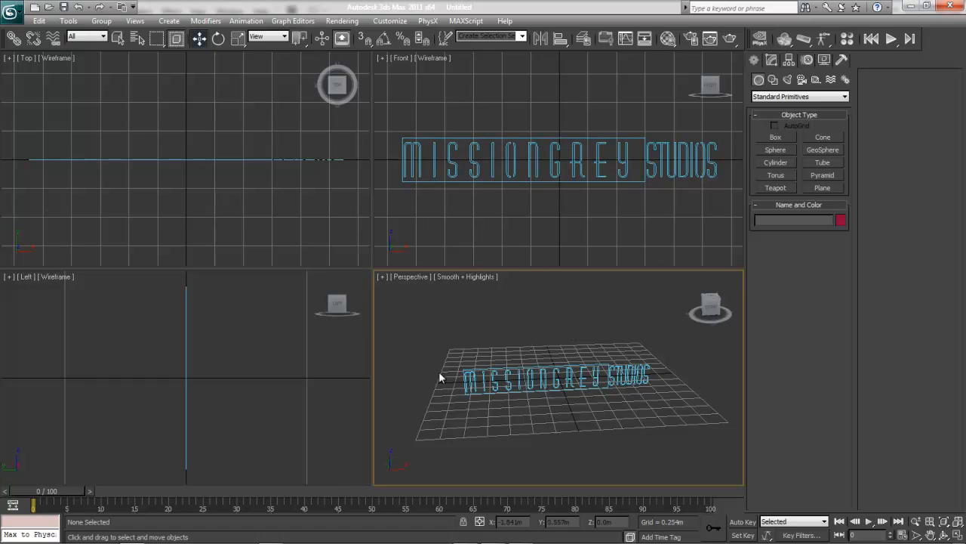
Nudge the spline of the logo's first letter M slightly along X, away from the surrounding rectangle's edge, and leave spline editing.
click(613, 377)
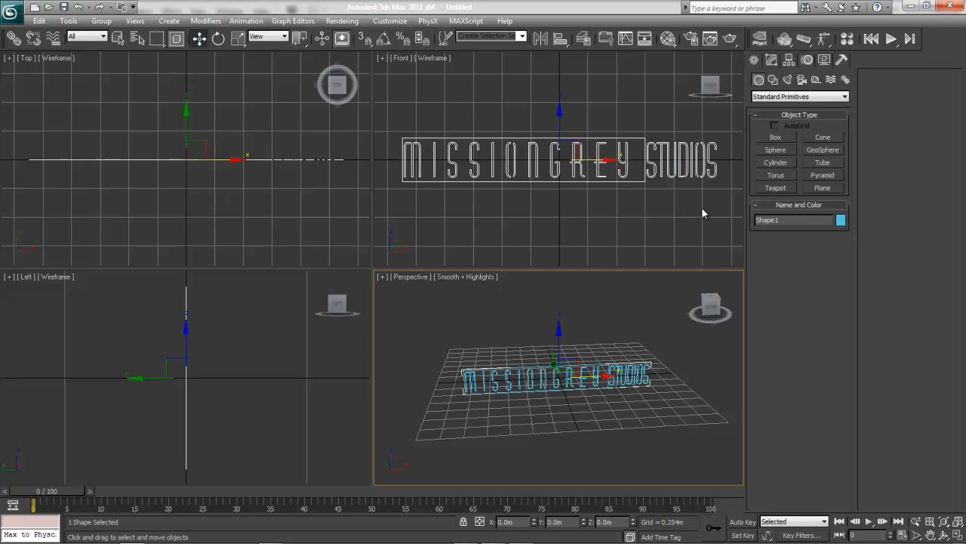
click(770, 61)
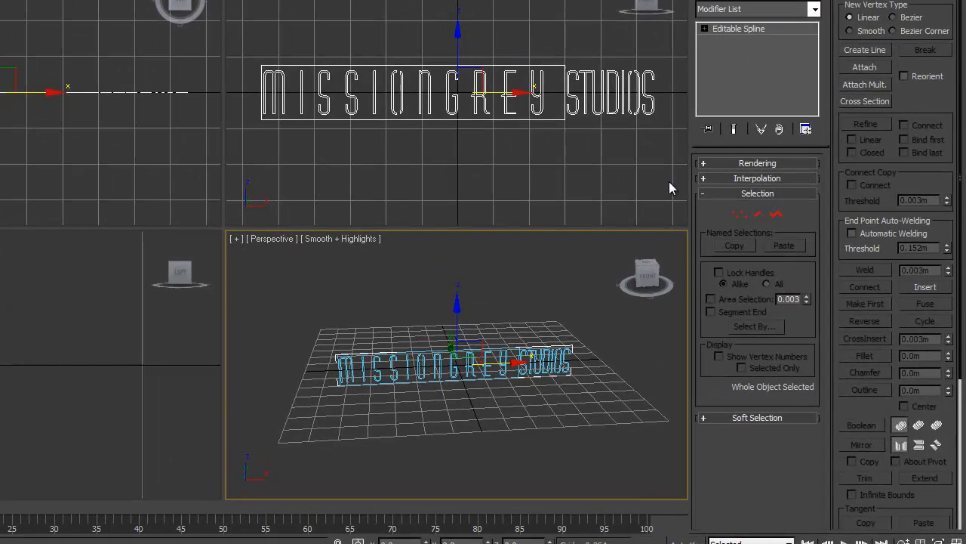
click(779, 218)
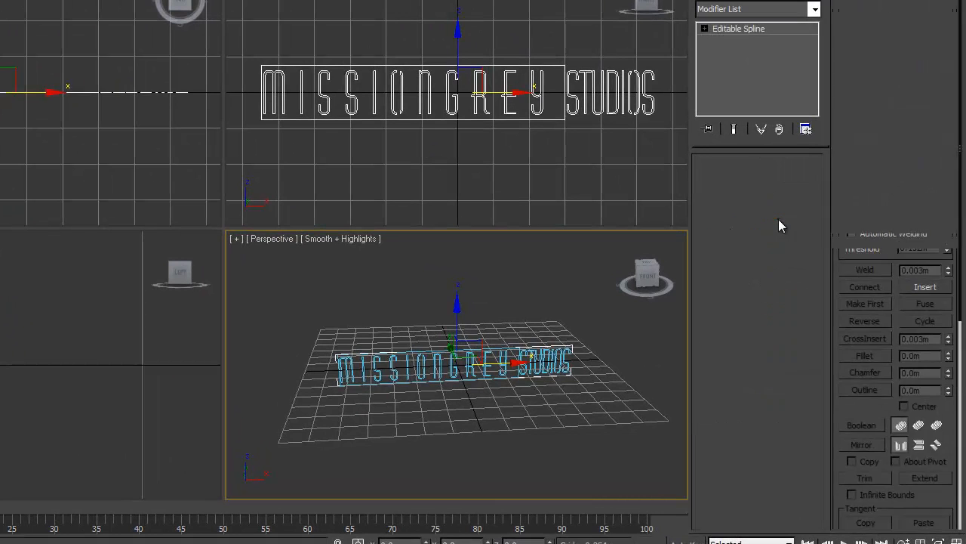
click(285, 99)
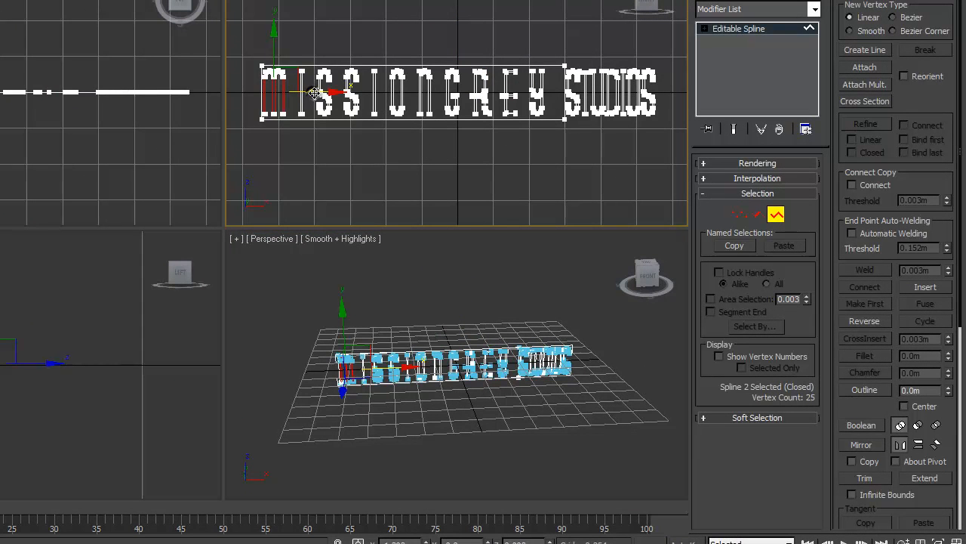
click(332, 164)
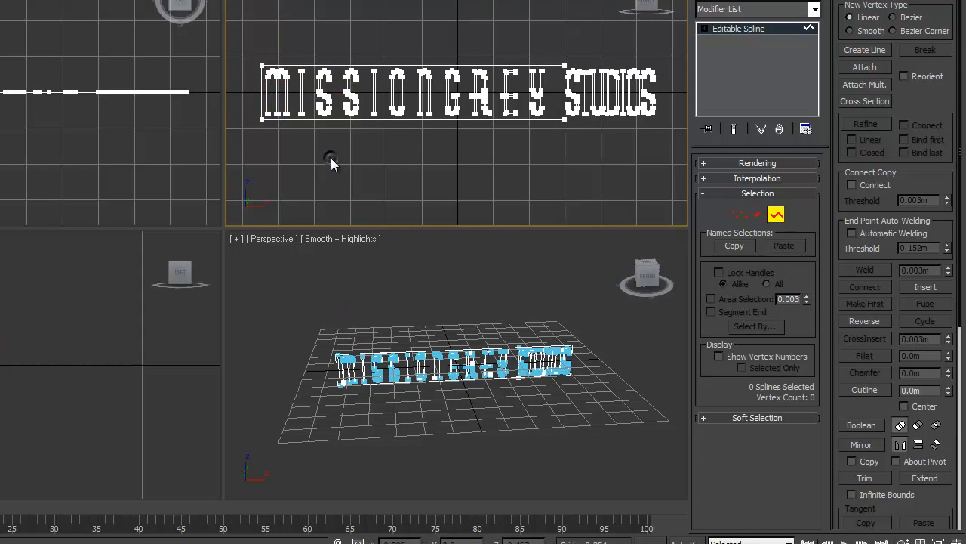
click(780, 215)
click(516, 140)
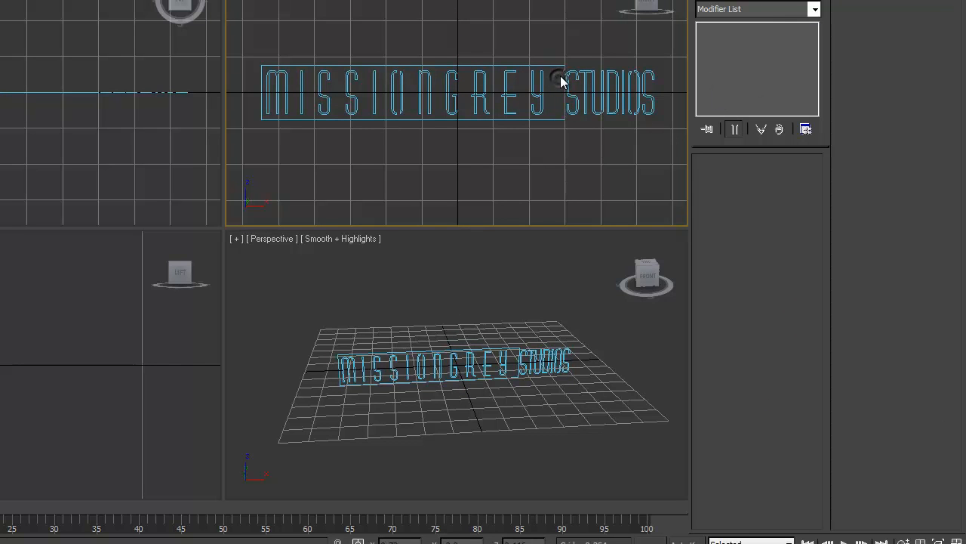
Apply a Bevel modifier to the whole logo shape.
click(560, 79)
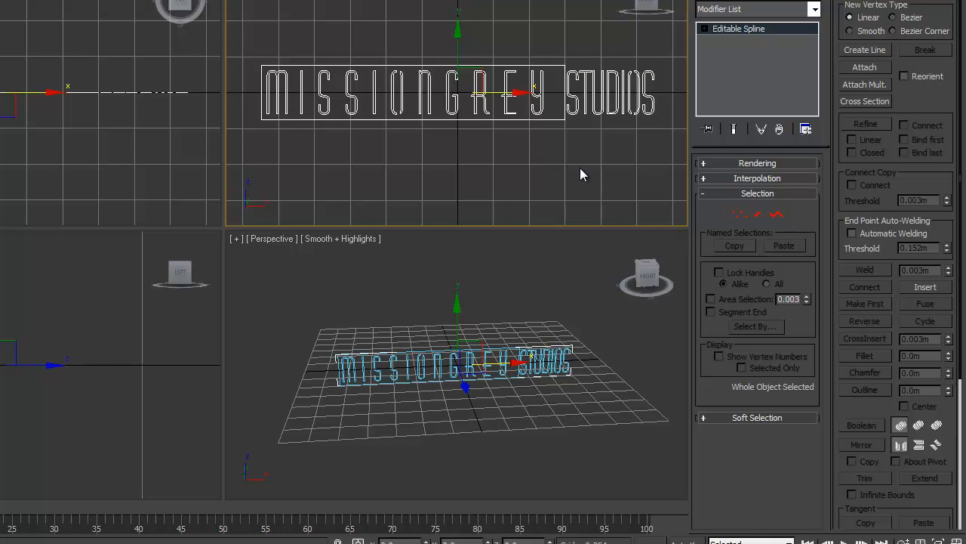
click(814, 9)
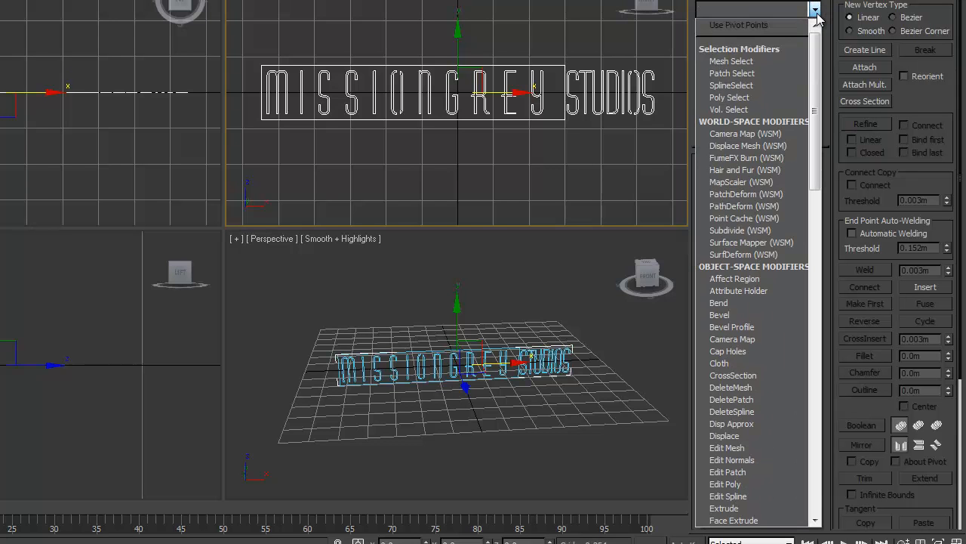
drag(817, 46, 826, 80)
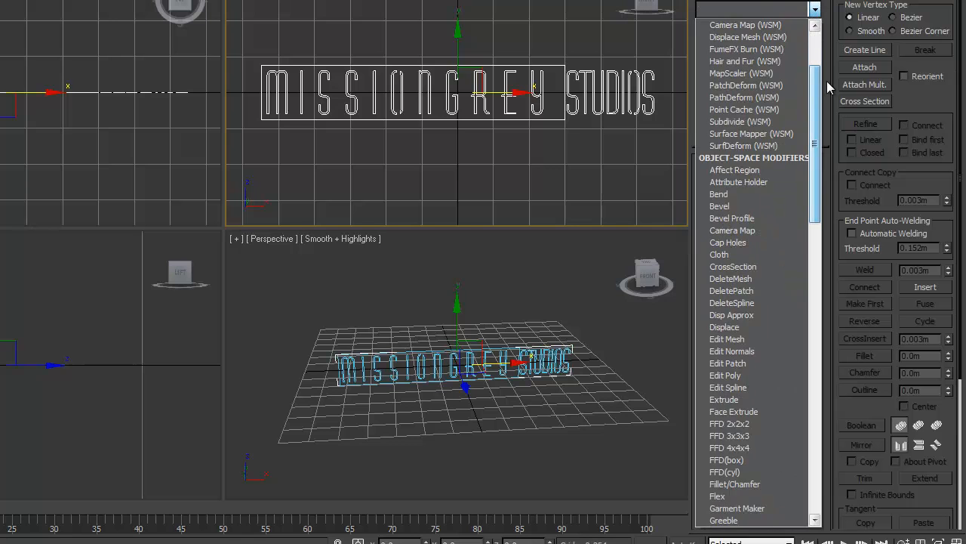
click(747, 205)
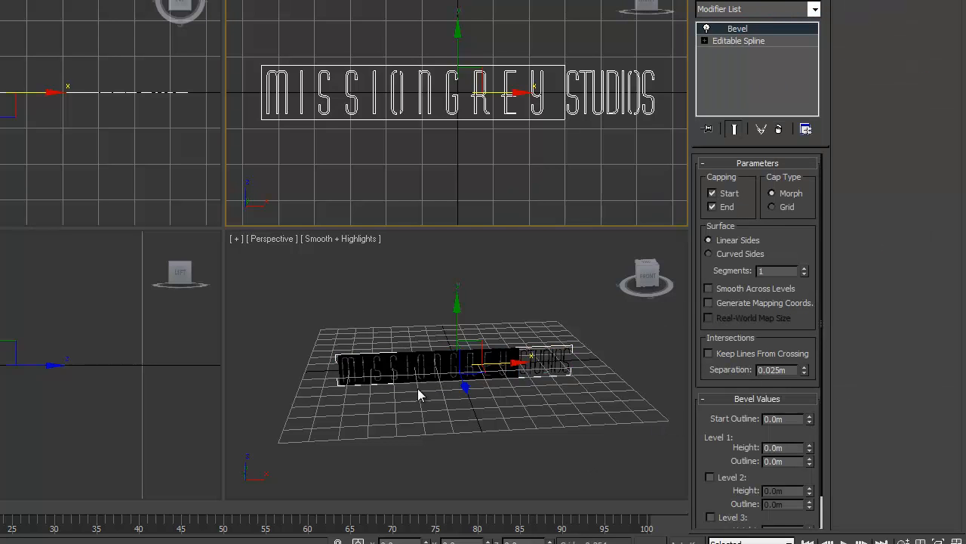
Maximize the Perspective view and set the Bevel's Level 1 height to 0.1 m.
right_click(376, 320)
key(alt+w)
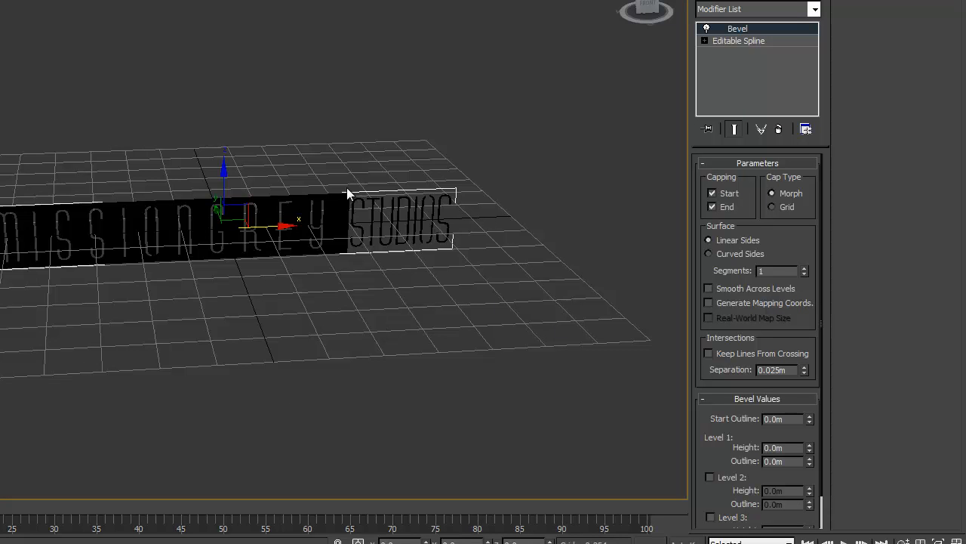
drag(767, 427, 763, 381)
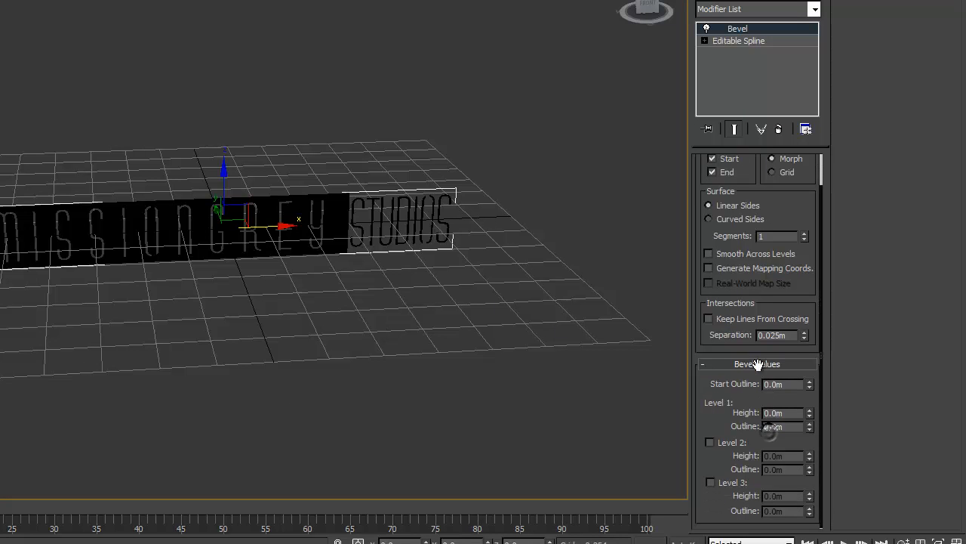
drag(813, 410, 810, 406)
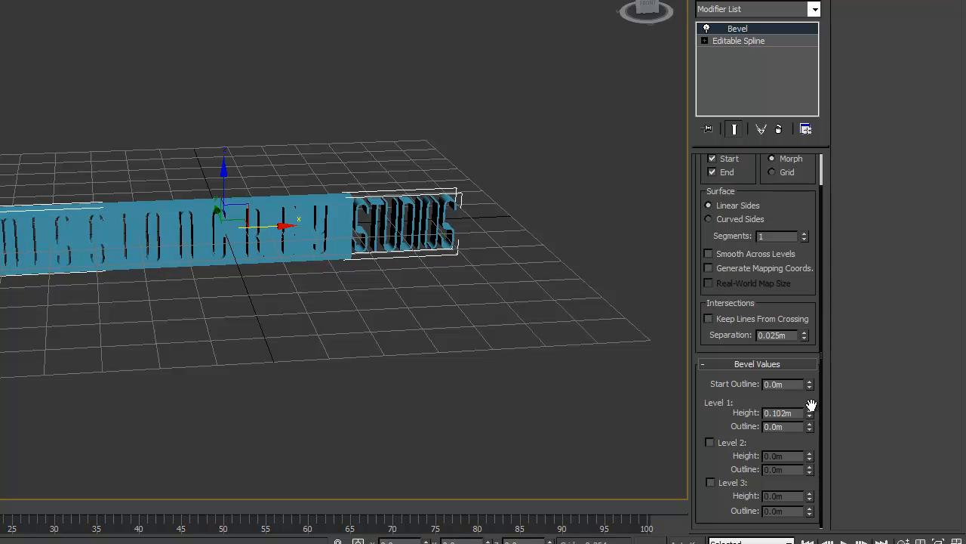
double_click(792, 413)
text(0.1)
key(Return)
Deselect the logo and render the Perspective view as a test.
click(501, 216)
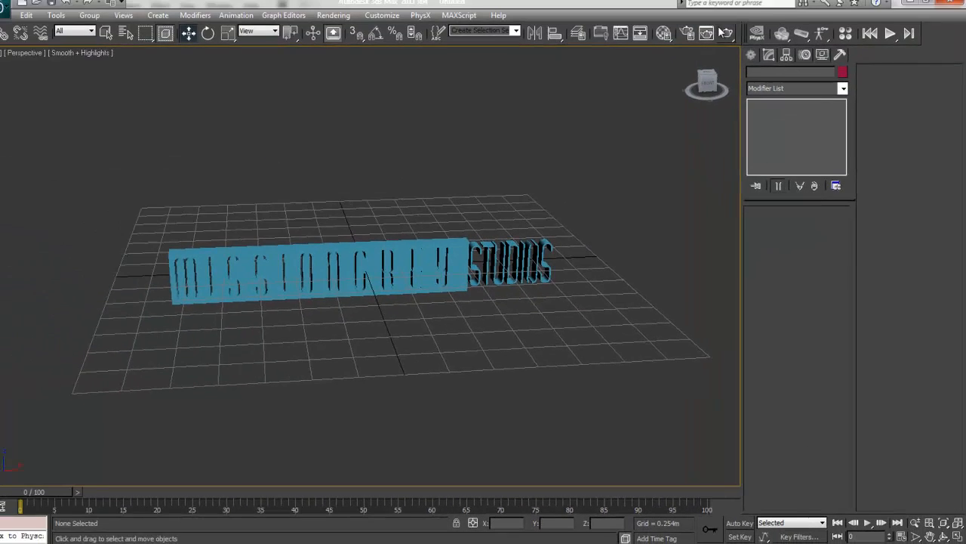
click(723, 33)
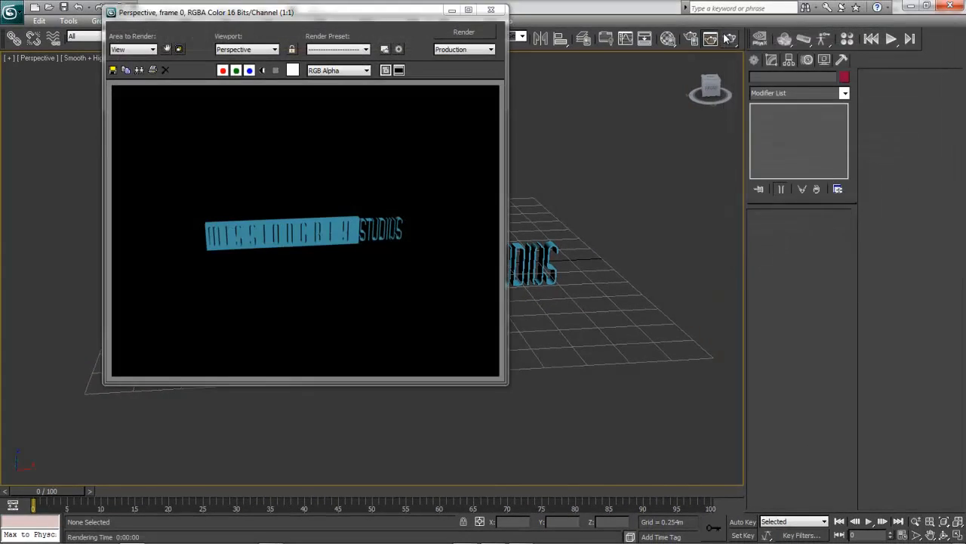
click(442, 0)
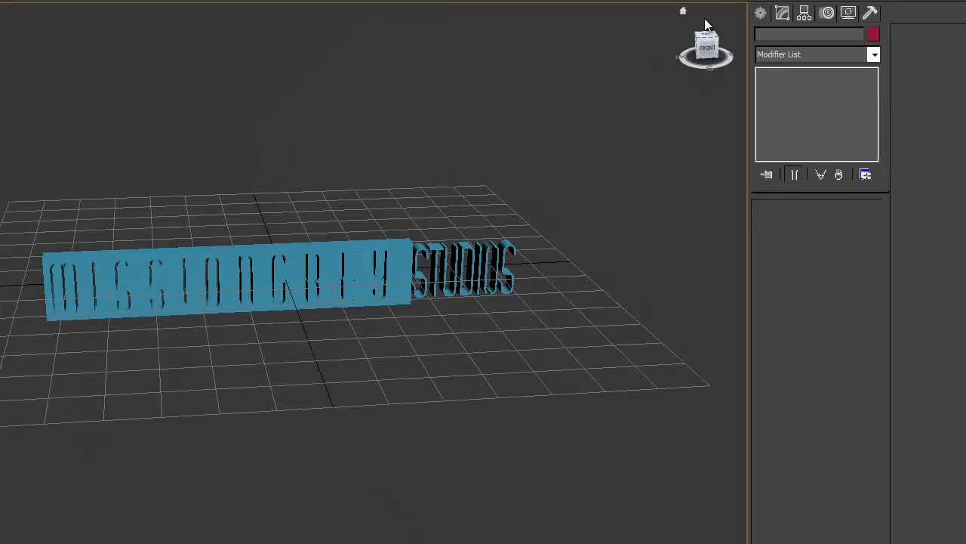
Set the render output to HDTV (video) at 1280x720 and render the Perspective view.
key(F10)
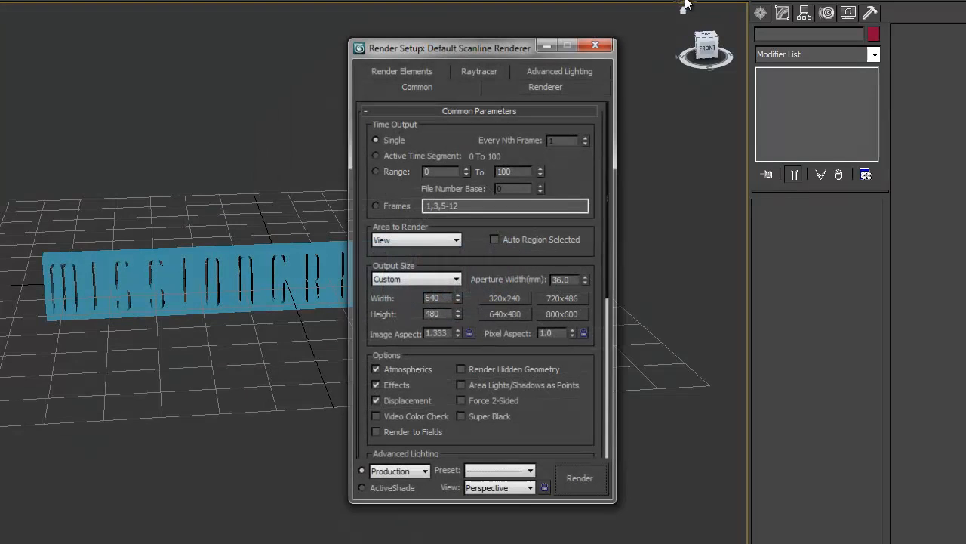
click(425, 284)
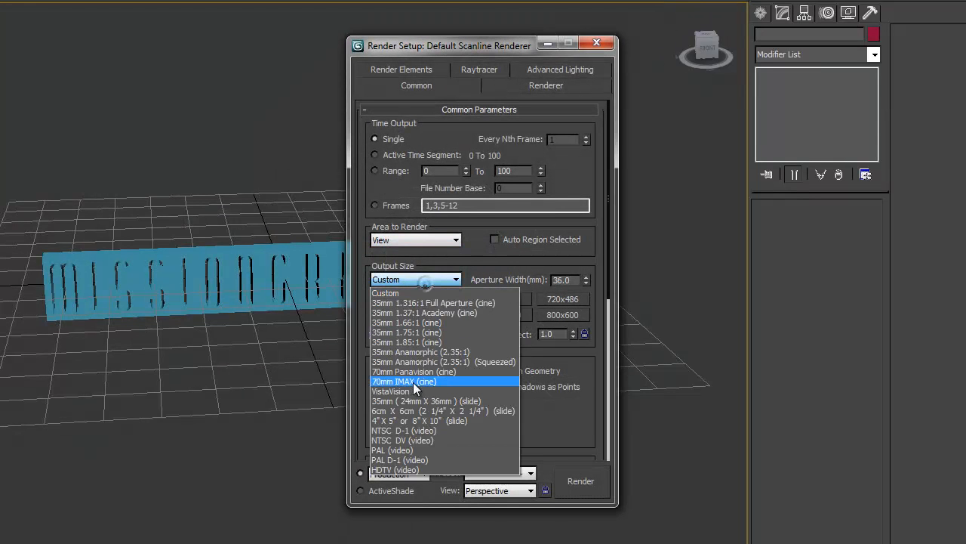
click(404, 469)
click(506, 314)
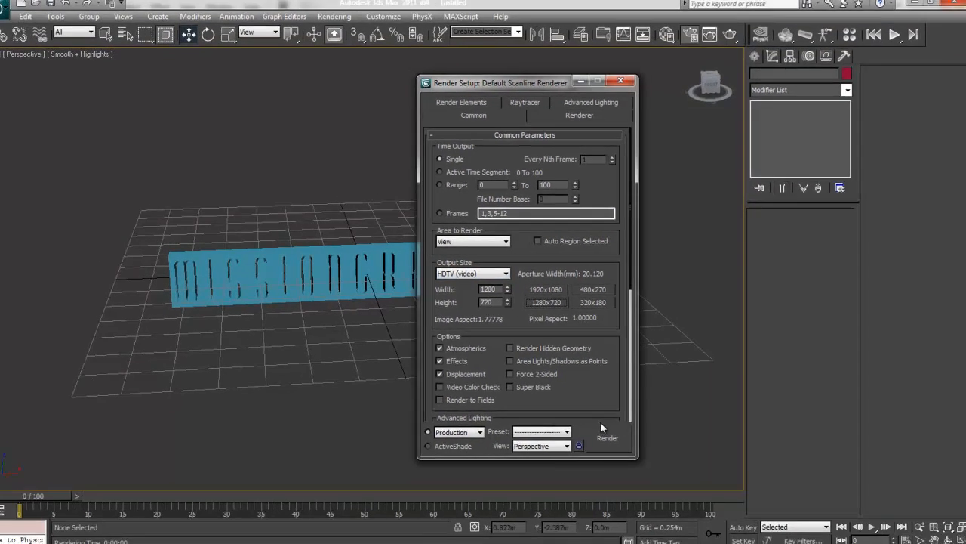
click(588, 471)
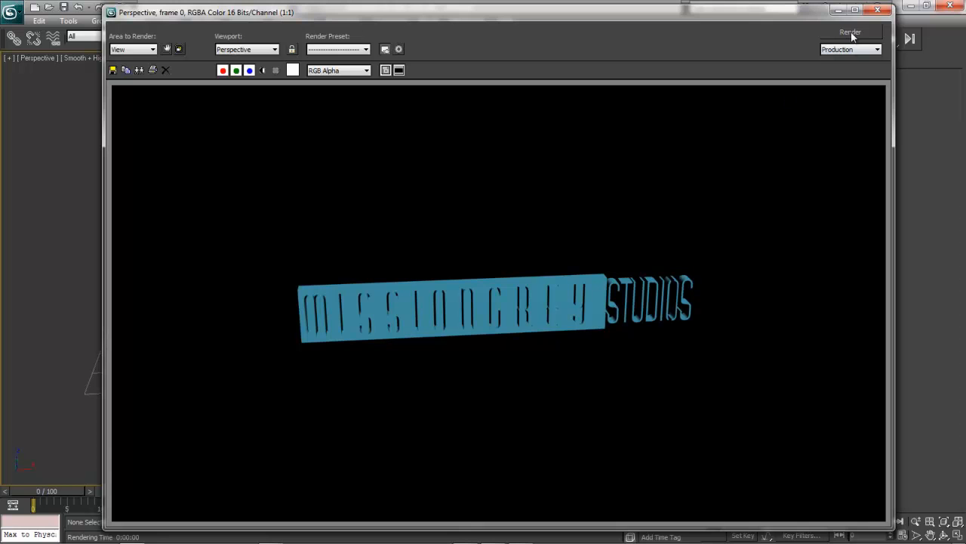
click(878, 9)
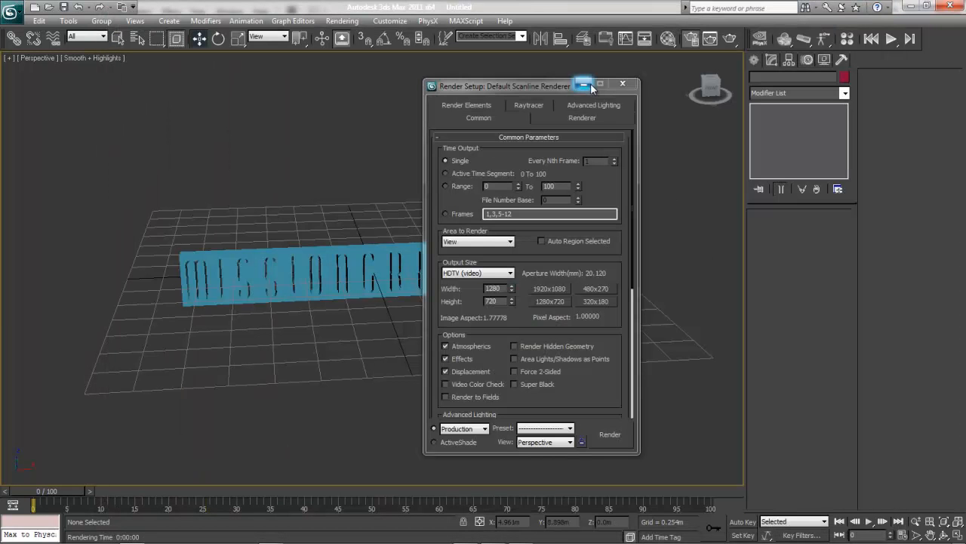
Close the render settings, turn the view to face the logo's front and render it.
click(622, 83)
drag(714, 90, 712, 86)
click(712, 88)
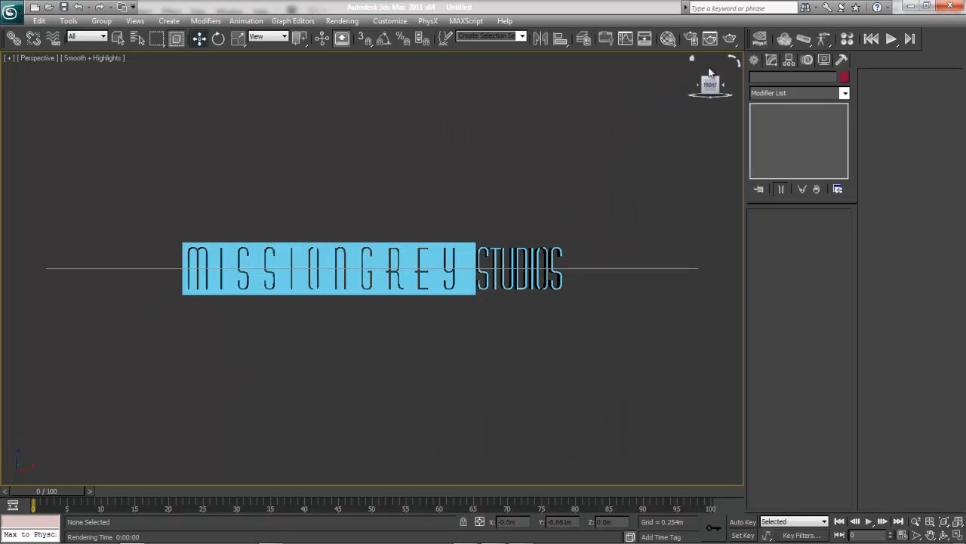
click(732, 39)
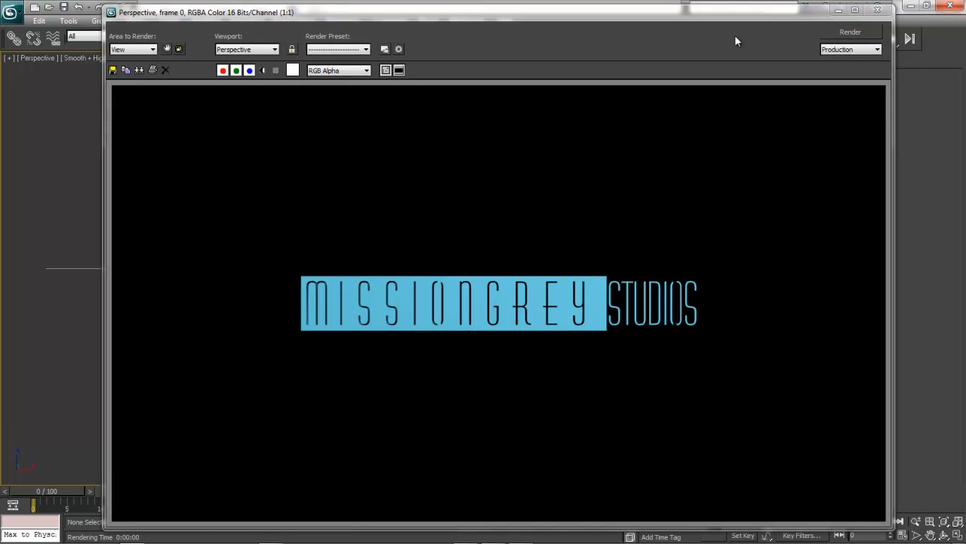
click(877, 10)
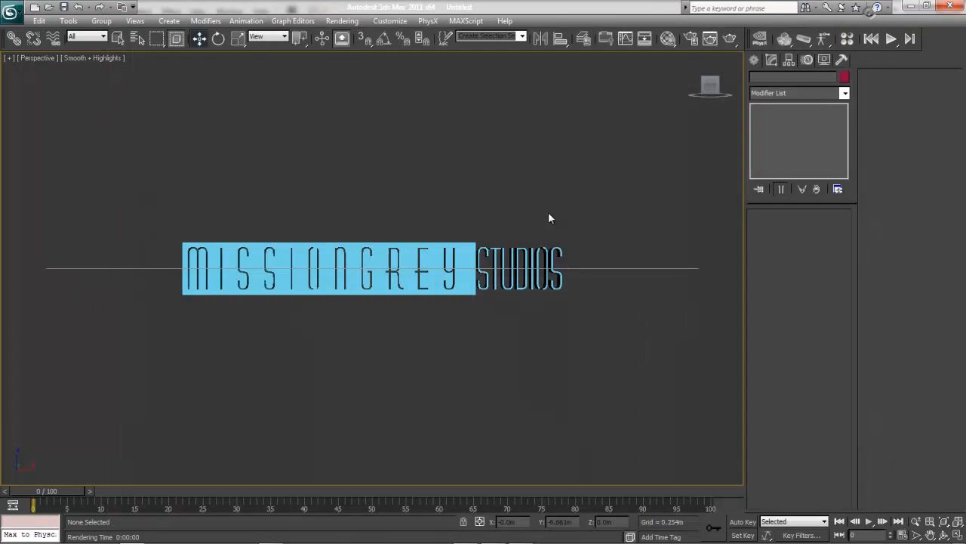
Select the logo and render a close-up of the letter G to check its unbevelled edges.
click(423, 252)
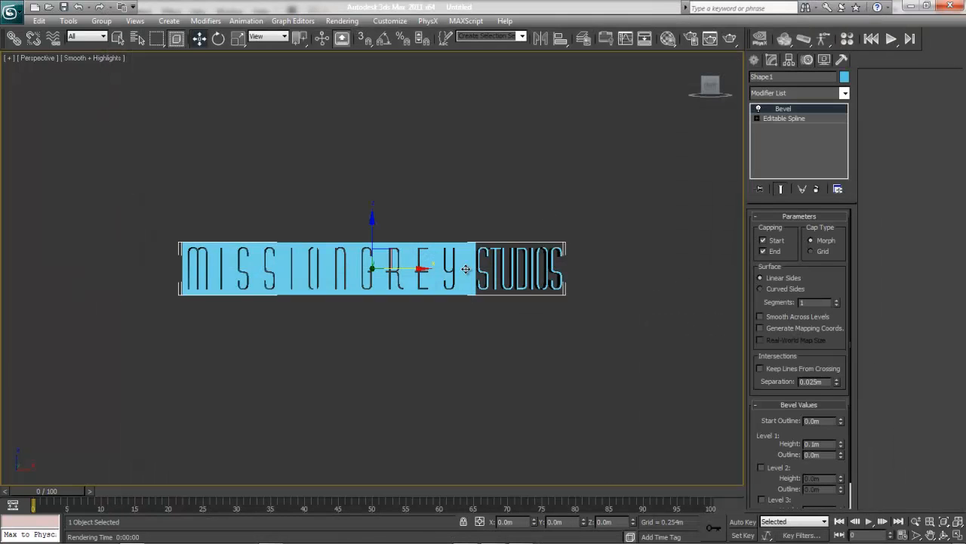
scroll(466, 269, up, 5)
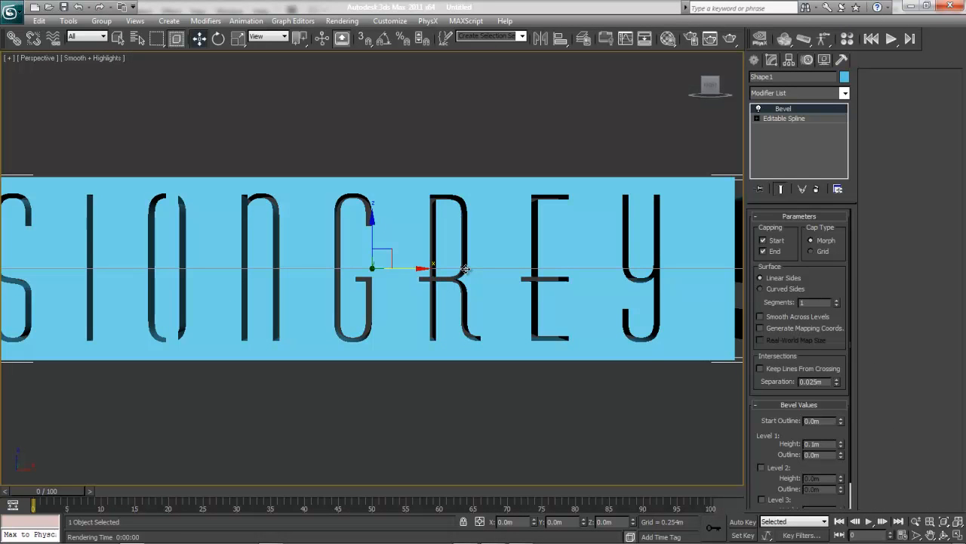
scroll(465, 269, up, 5)
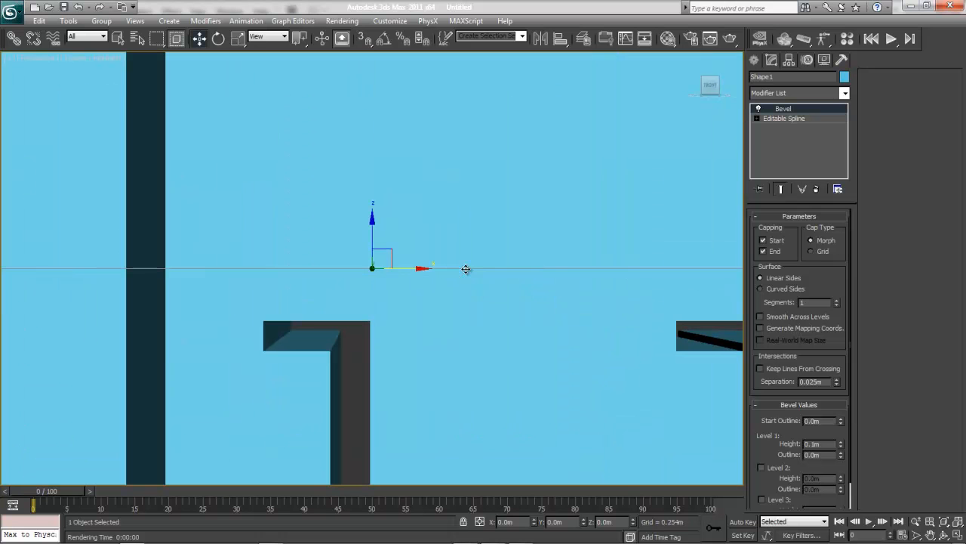
click(930, 534)
drag(574, 373, 587, 351)
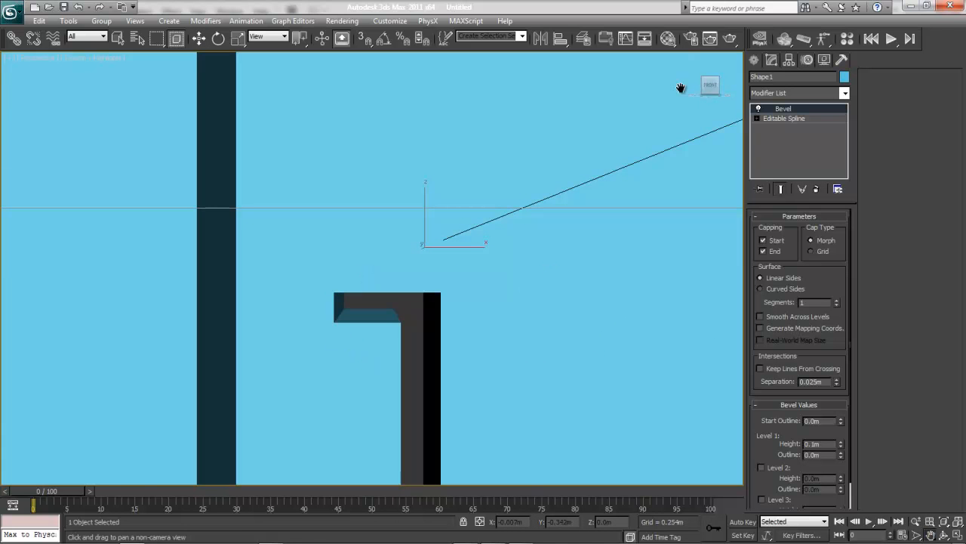
click(725, 37)
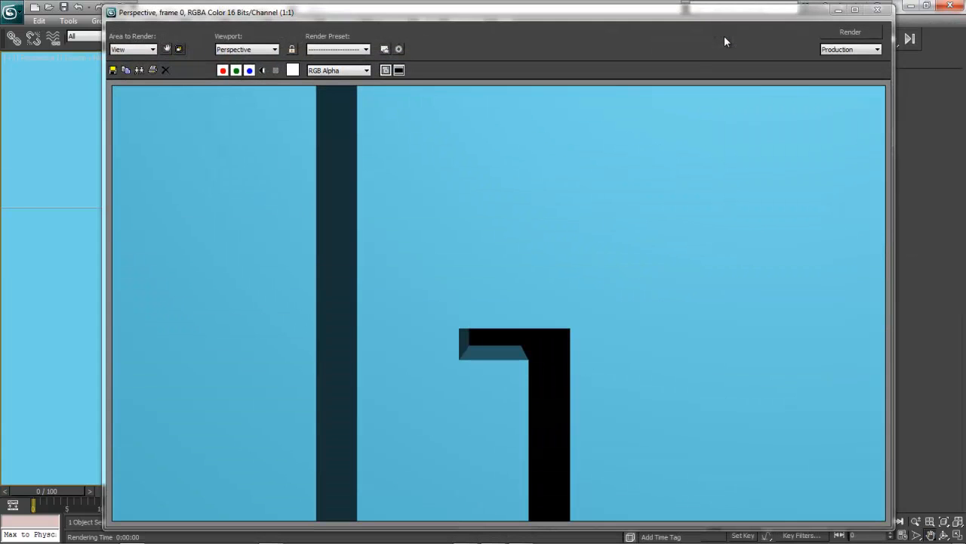
click(877, 10)
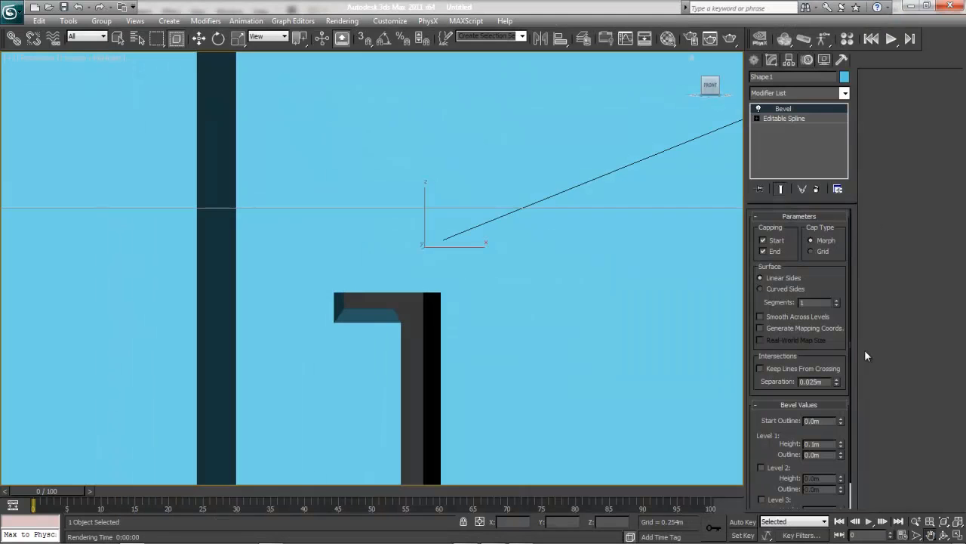
Enable Level 2 of the Bevel and set its height to 0.02 m.
drag(776, 449, 774, 354)
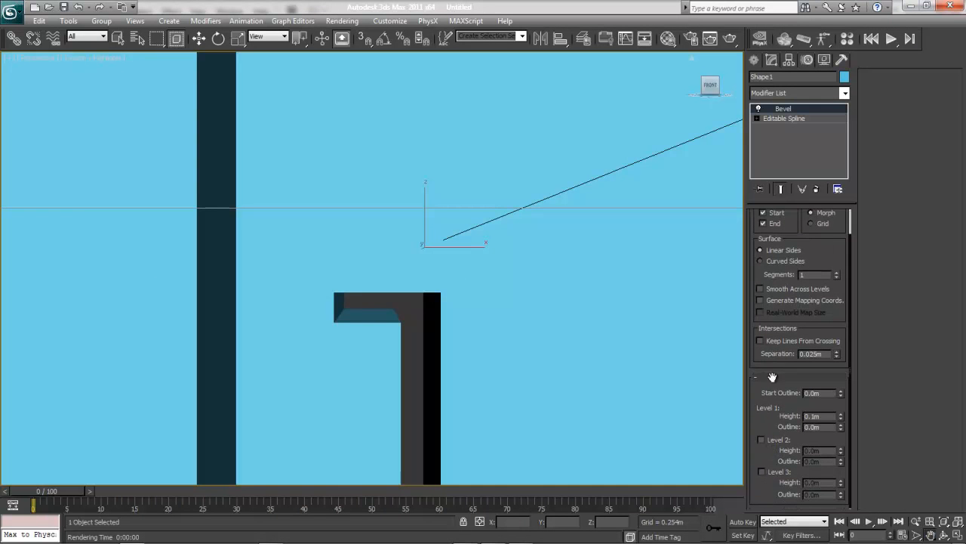
click(761, 439)
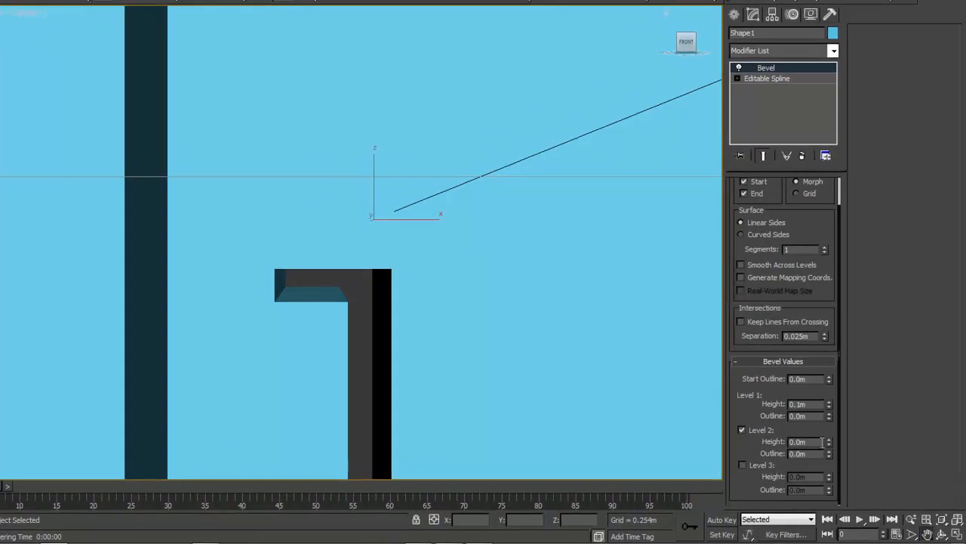
click(832, 442)
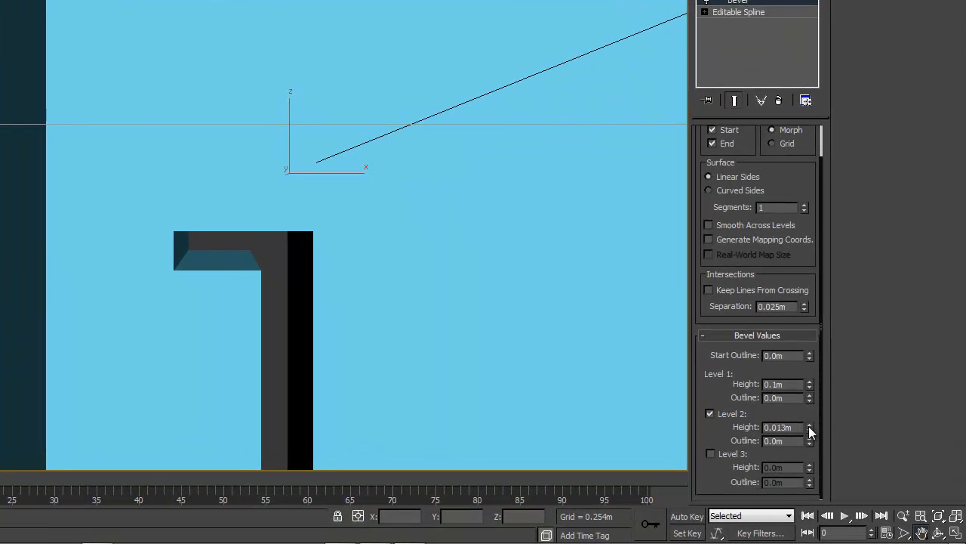
double_click(777, 429)
text(0.02)
key(Return)
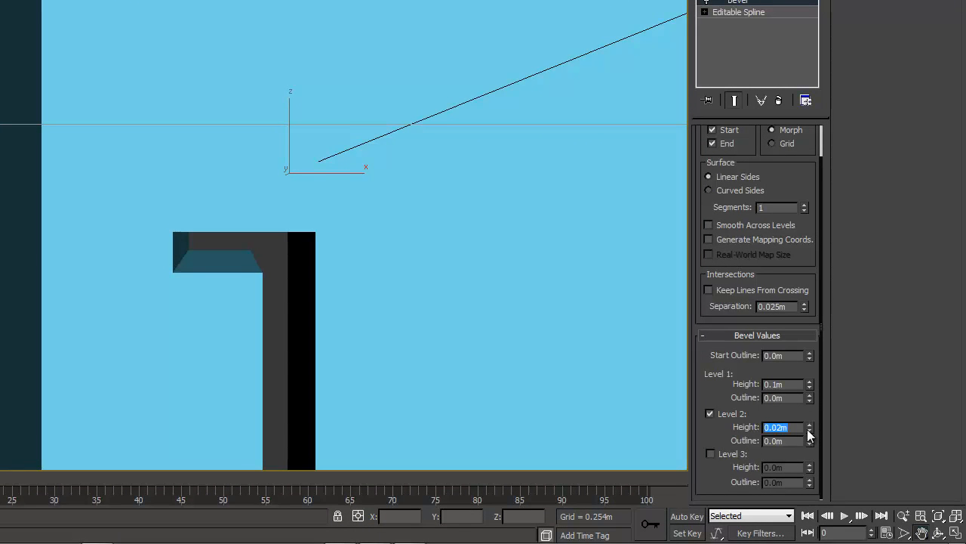
Try Level 2 outline values of -0.02 m and -0.025 m, and check the effect on the whole logo.
double_click(801, 441)
text(-0.02)
key(Return)
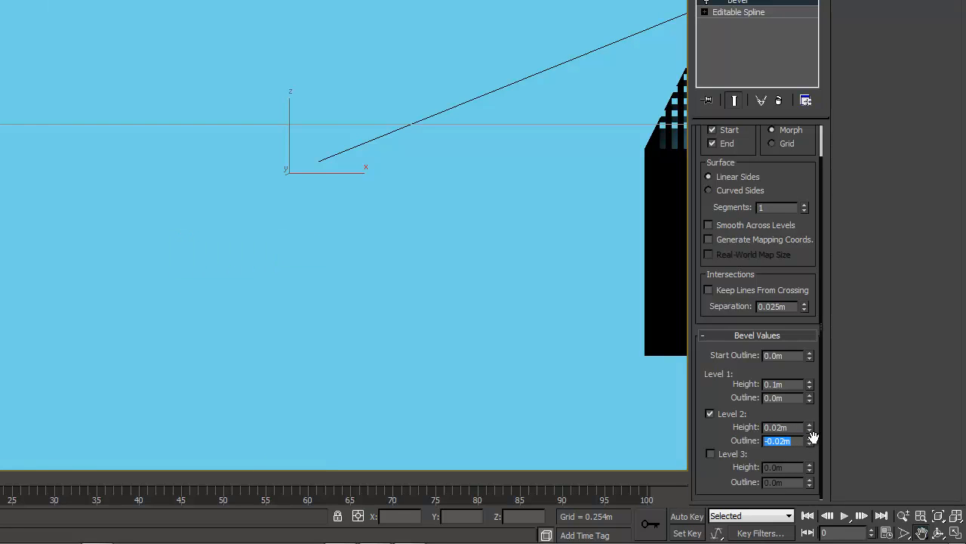
click(810, 444)
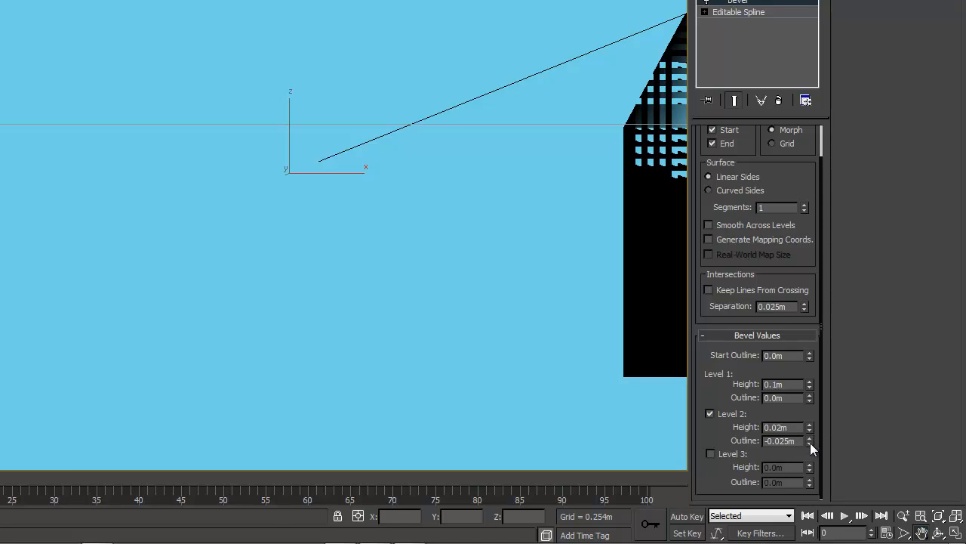
key(z)
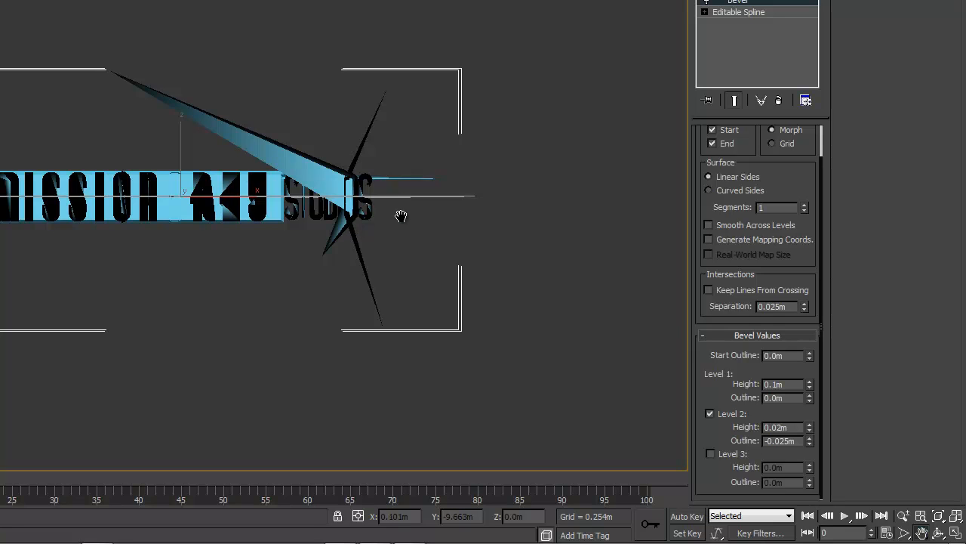
Try weaker Level 2 outline values of -0.01 m and -0.001 m to reduce the distortion of the letters.
double_click(787, 438)
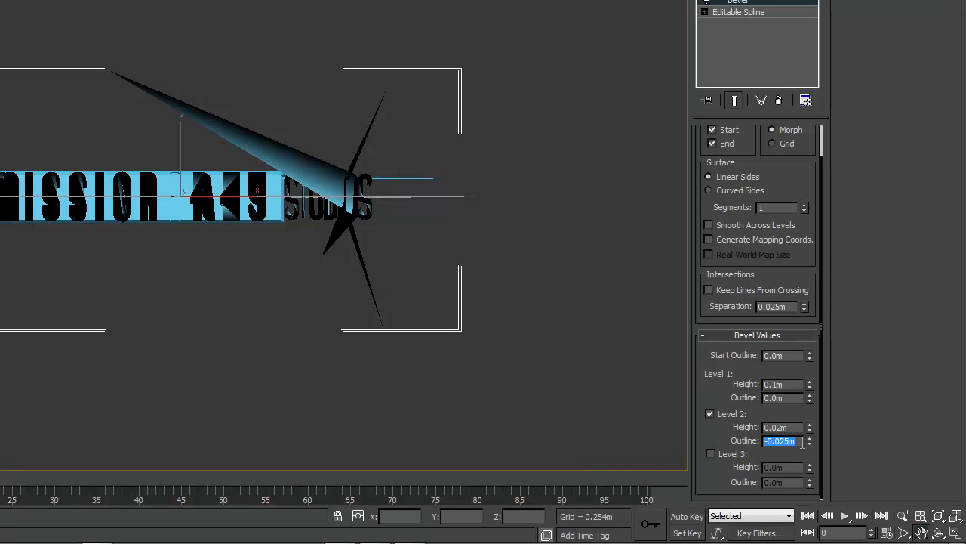
key(Return)
double_click(793, 440)
text(-.01)
key(Return)
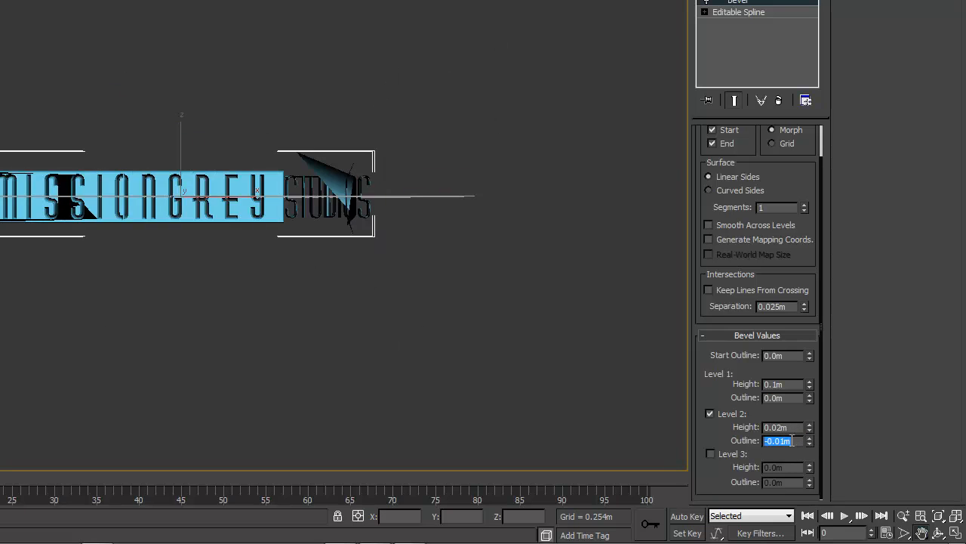
text(-.01)
key(Return)
text(-.001)
key(Return)
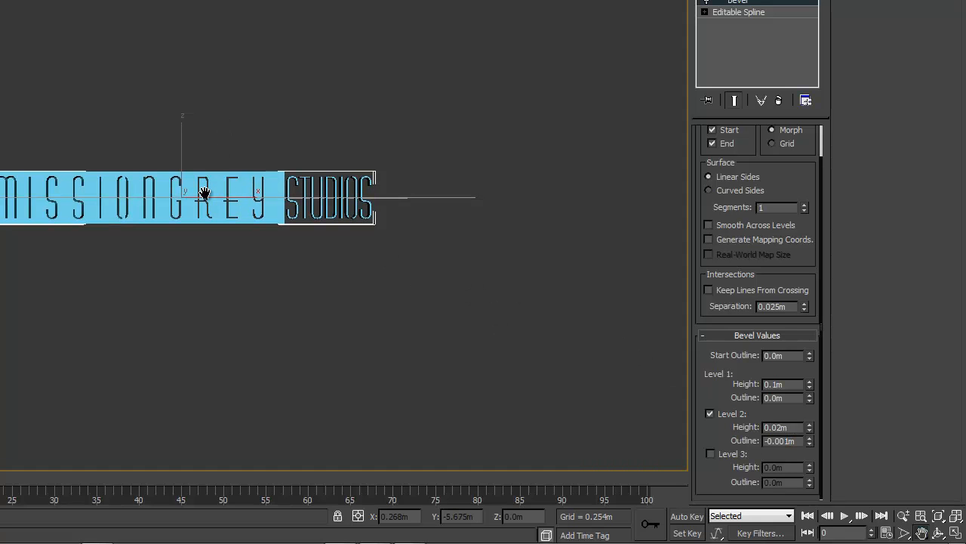
Check the bevel edge up close and try a Level 2 outline of -0.003 m.
scroll(204, 192, up, 10)
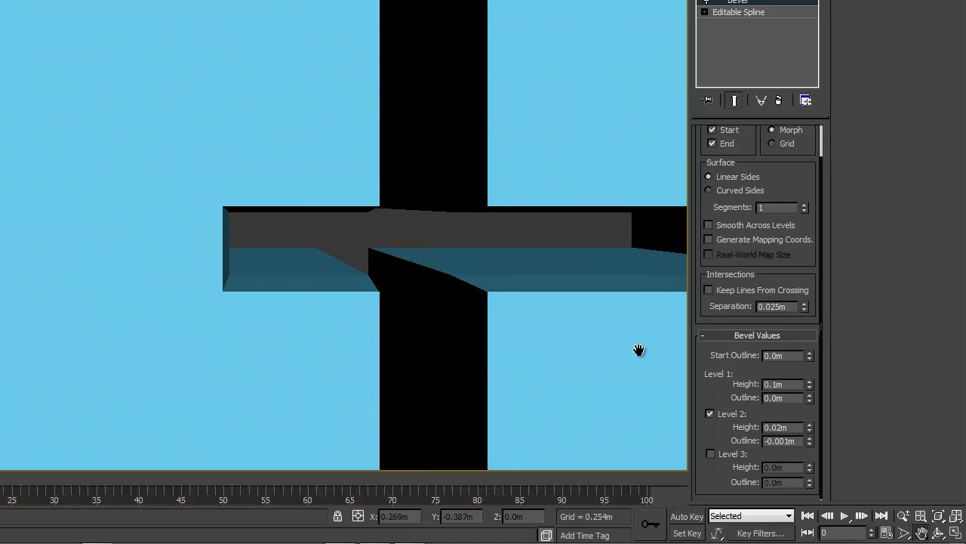
click(786, 441)
text(3)
key(Return)
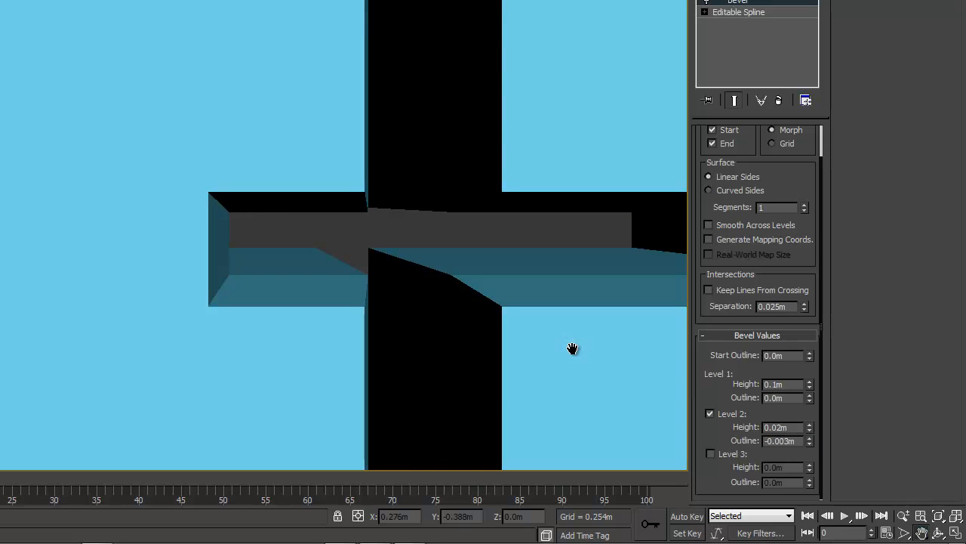
Set the Level 2 outline to -0.002 m with the whole logo in view.
scroll(524, 300, down, 5)
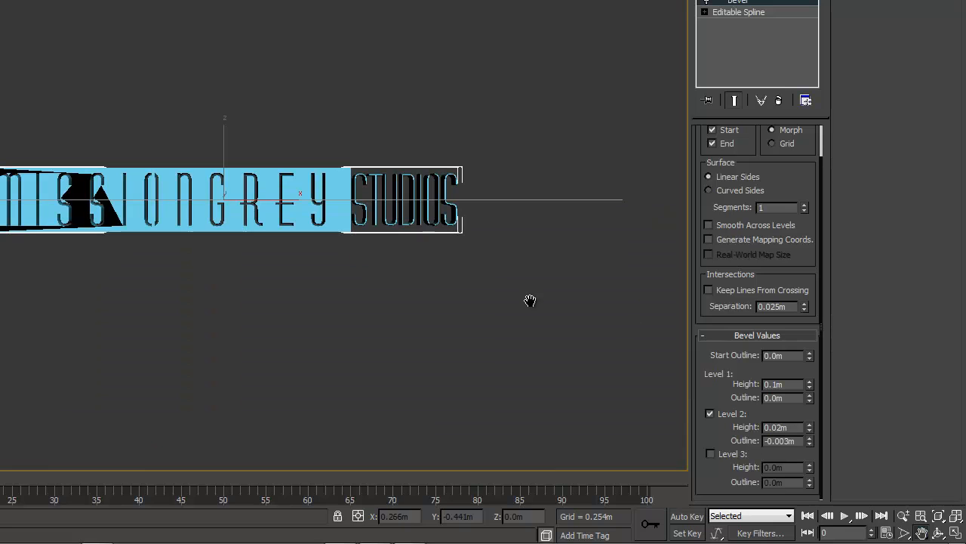
click(809, 444)
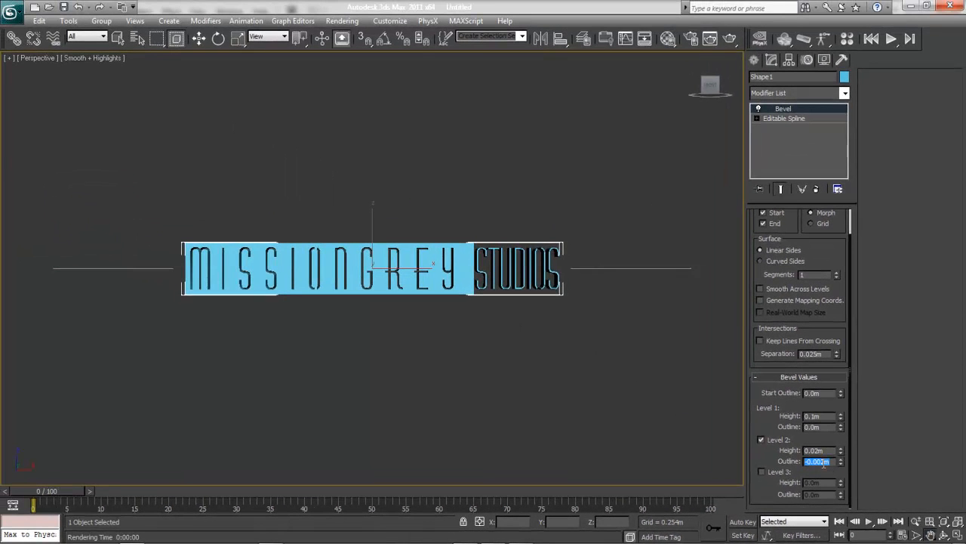
click(823, 465)
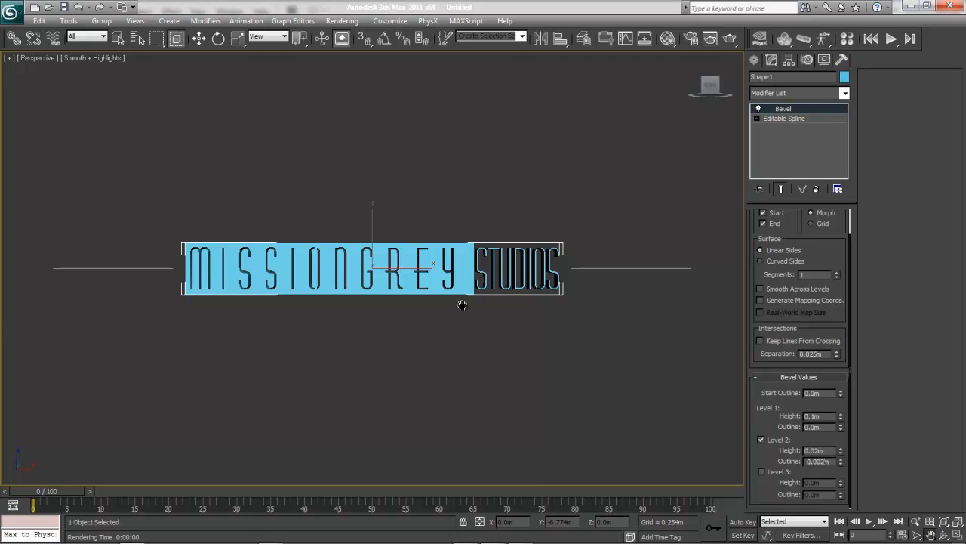
Examine the bevelled edges of the letter G up close.
scroll(485, 321, up, 5)
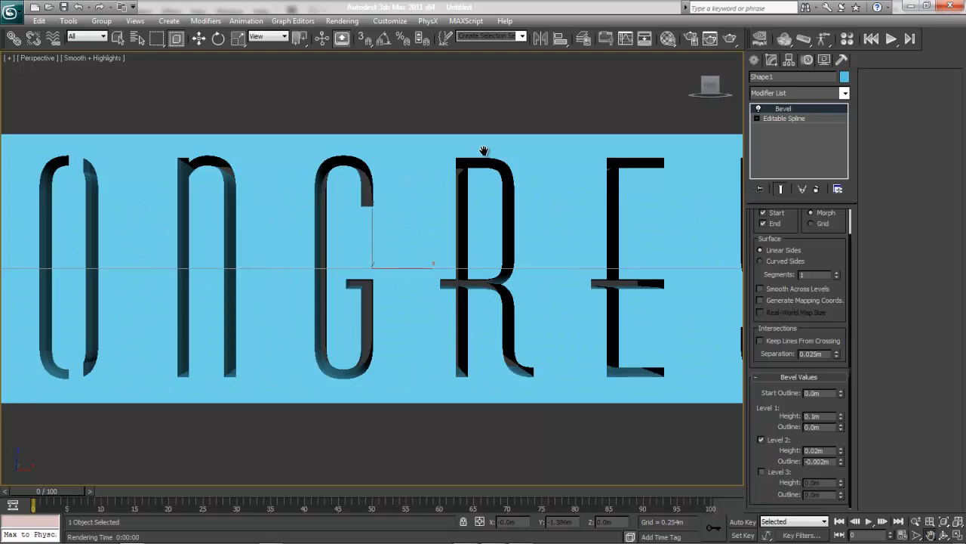
scroll(483, 151, up, 5)
middle_drag(451, 342, 481, 315)
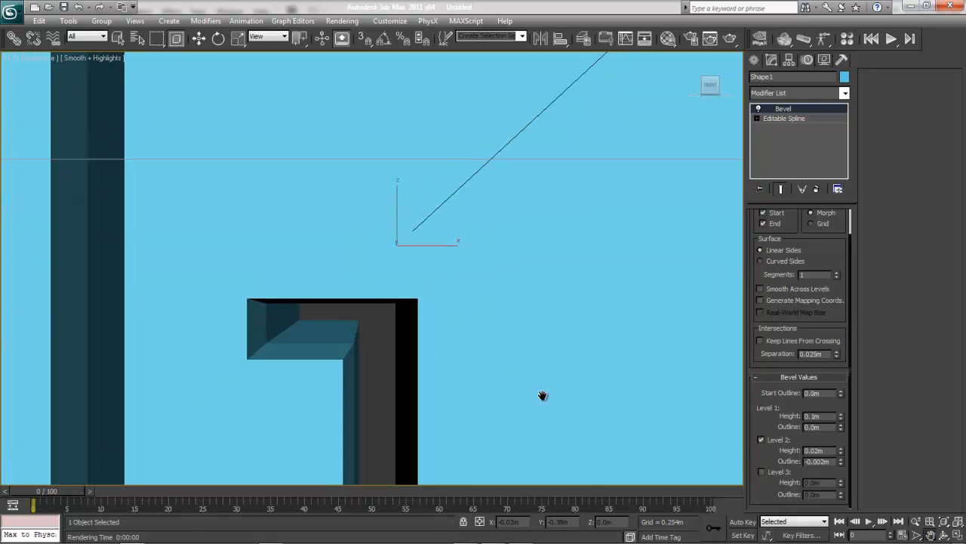
Compare test renders of the close-up letter edge before and after setting the bevel to curved sides with 2 segments.
click(730, 38)
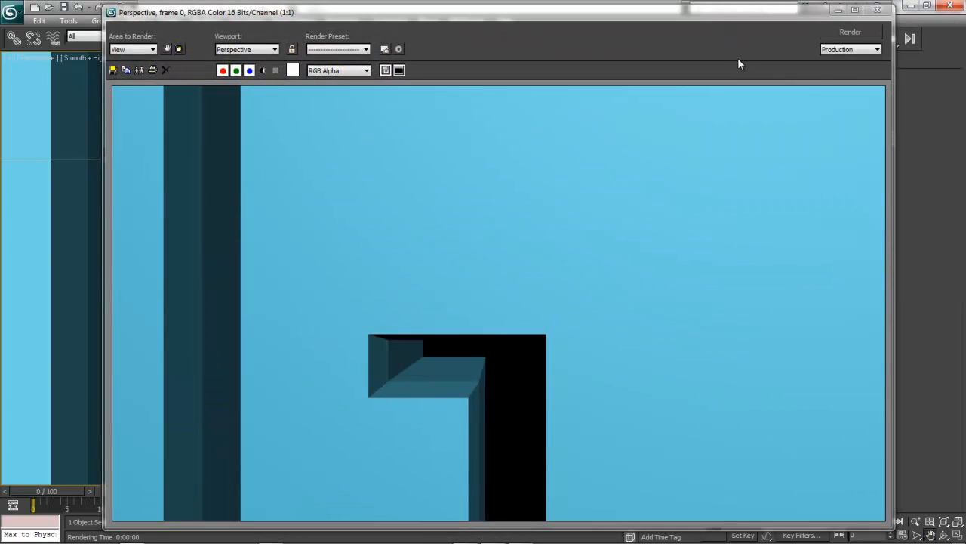
click(877, 9)
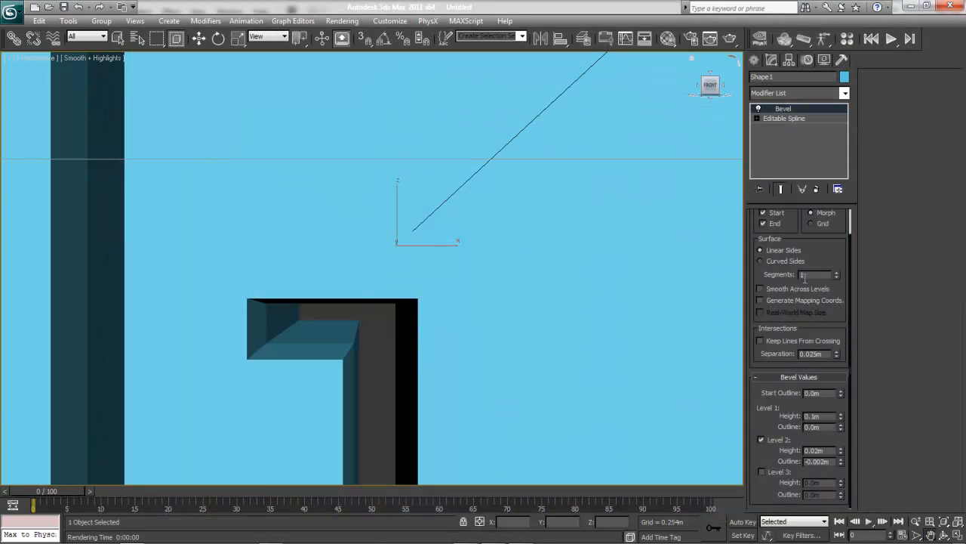
scroll(808, 281, up, 2)
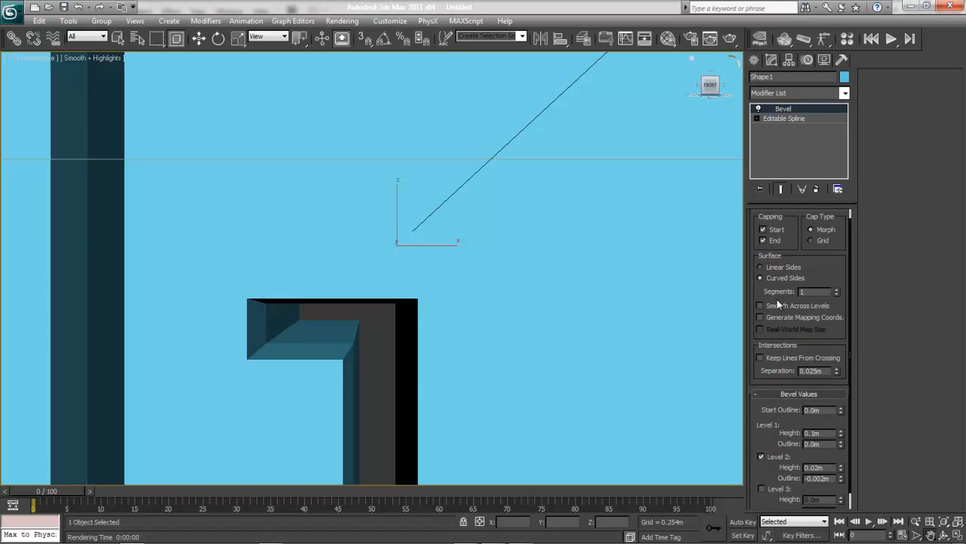
click(837, 289)
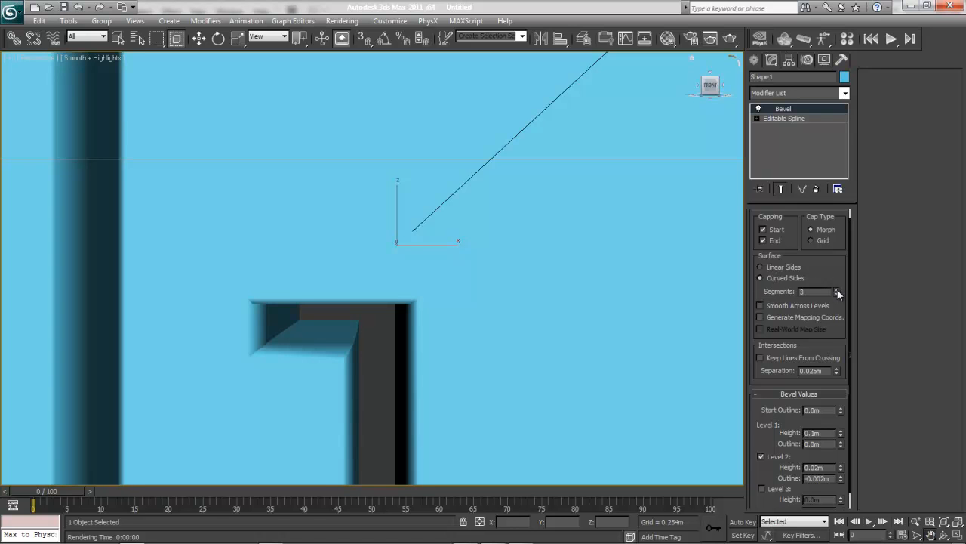
click(837, 289)
click(732, 38)
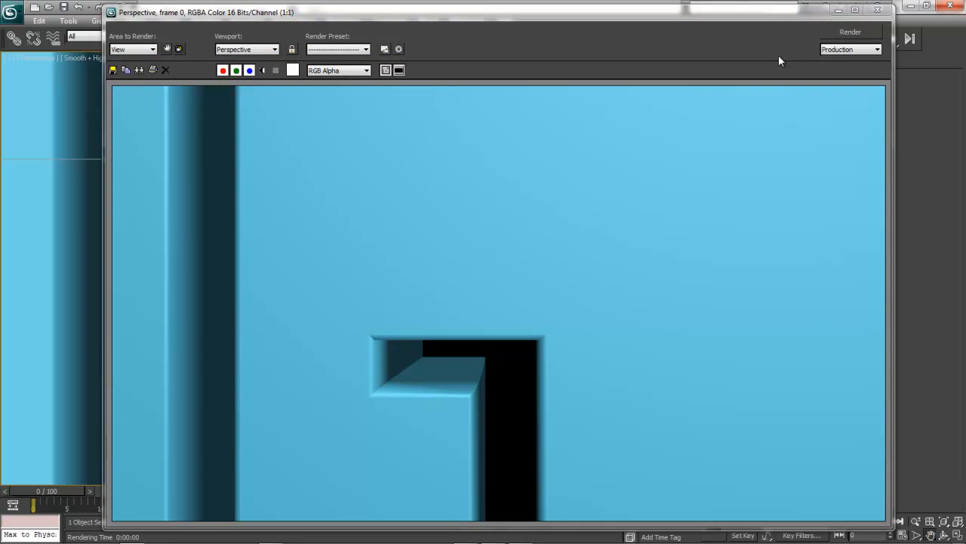
click(877, 9)
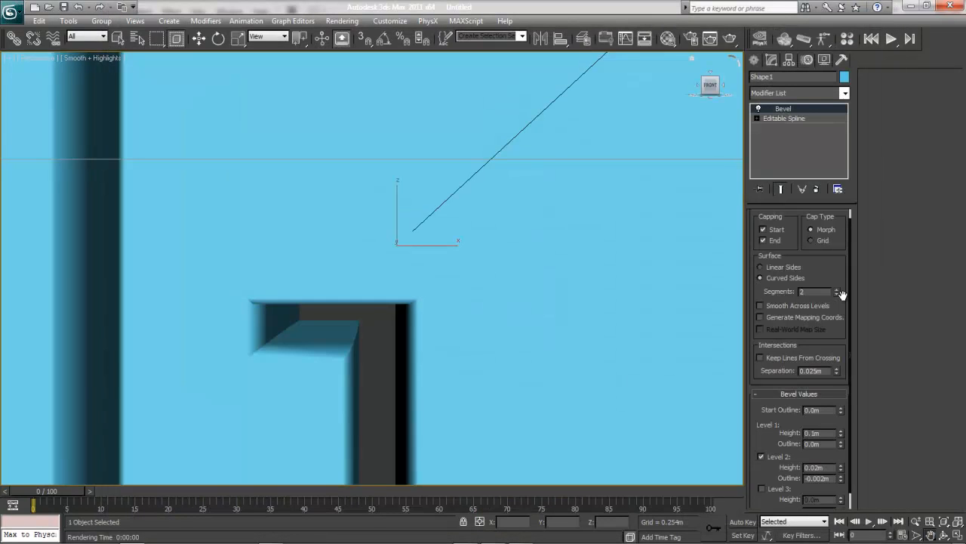
Try 5 segments on the bevel's curved sides and test-render the letter edge up close.
click(837, 290)
click(837, 289)
click(837, 289)
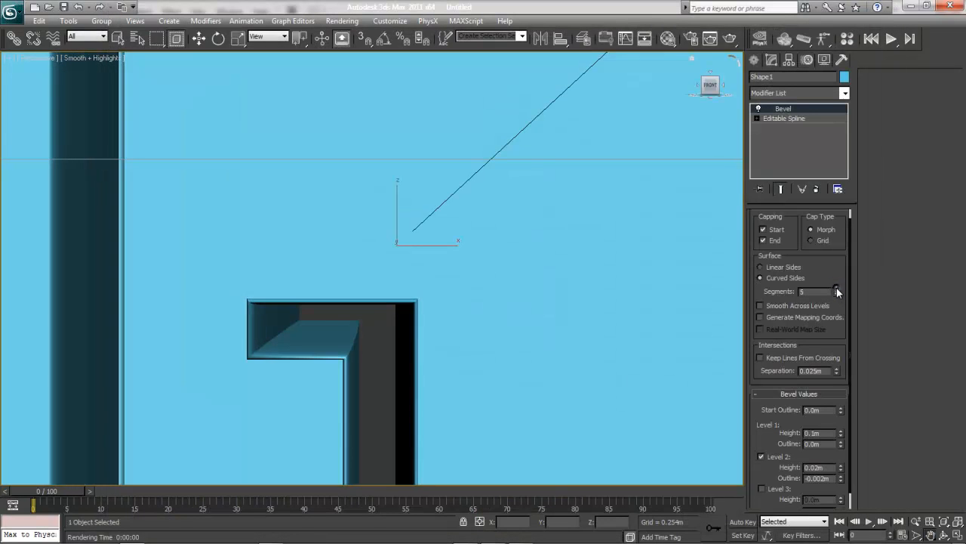
click(730, 39)
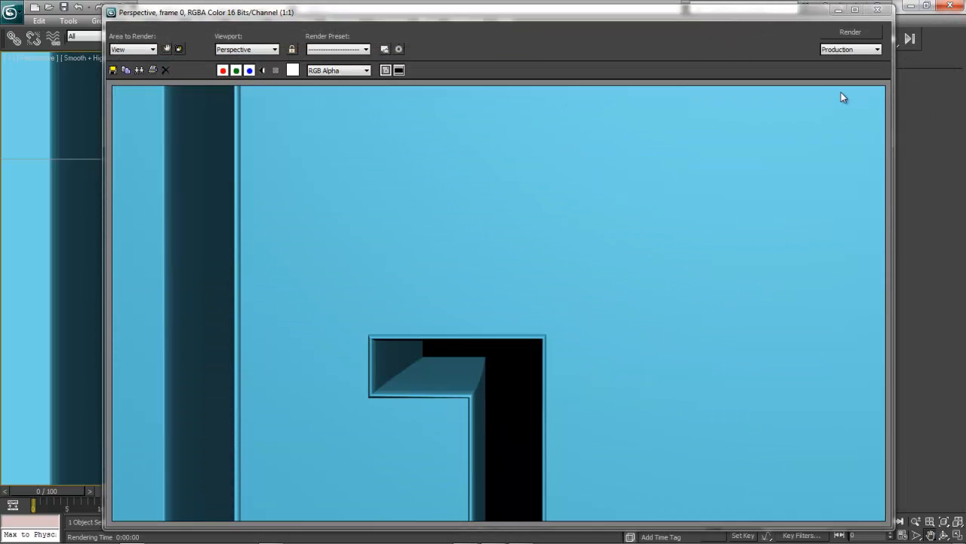
click(877, 10)
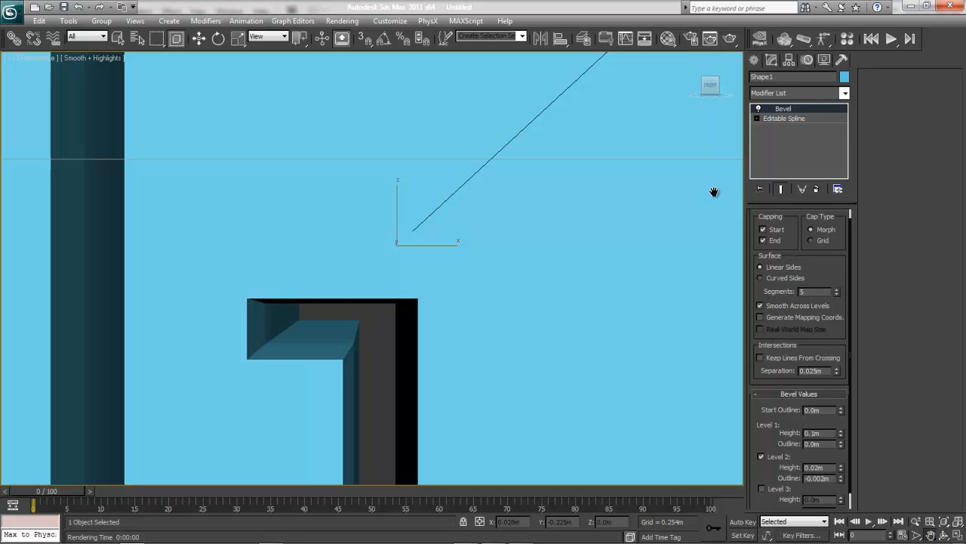
Test-render the letter edge using linear sides with Smooth Across Levels enabled.
click(732, 38)
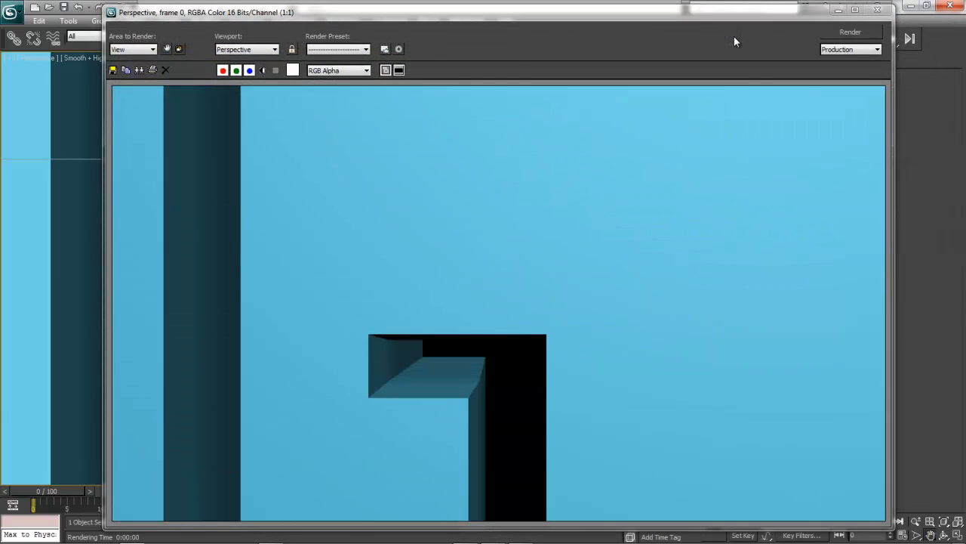
click(877, 10)
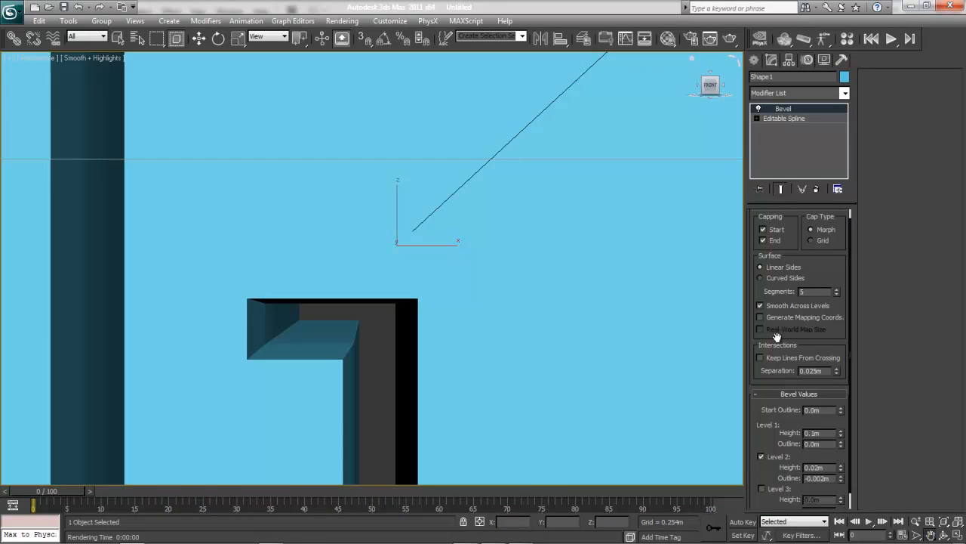
Set the bevel surface to curved sides with 2 segments and test-render the letter edge.
click(782, 277)
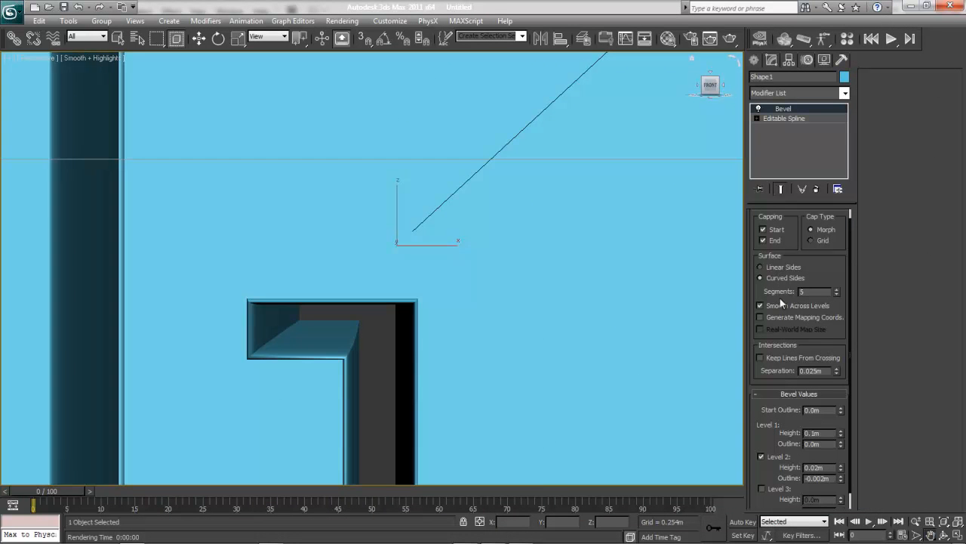
click(837, 294)
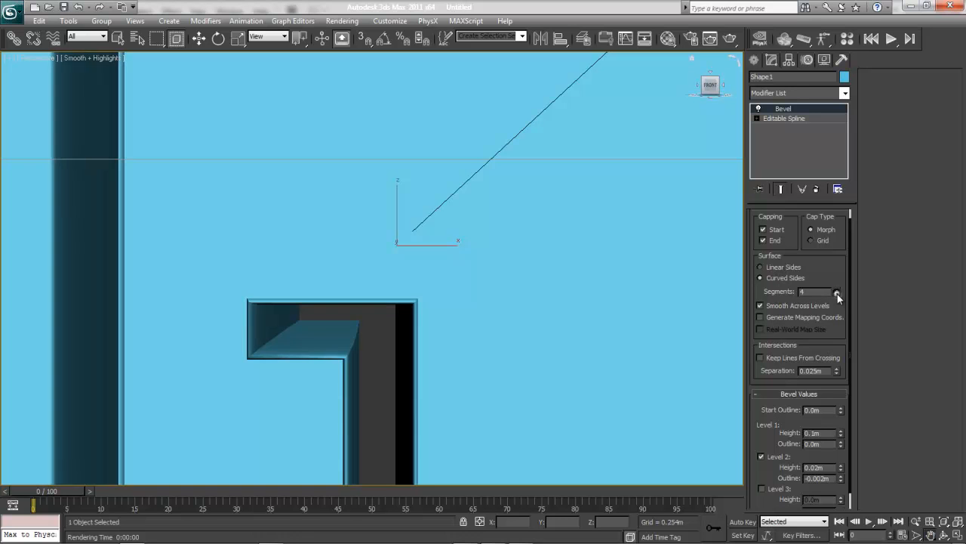
click(837, 294)
click(837, 293)
click(837, 293)
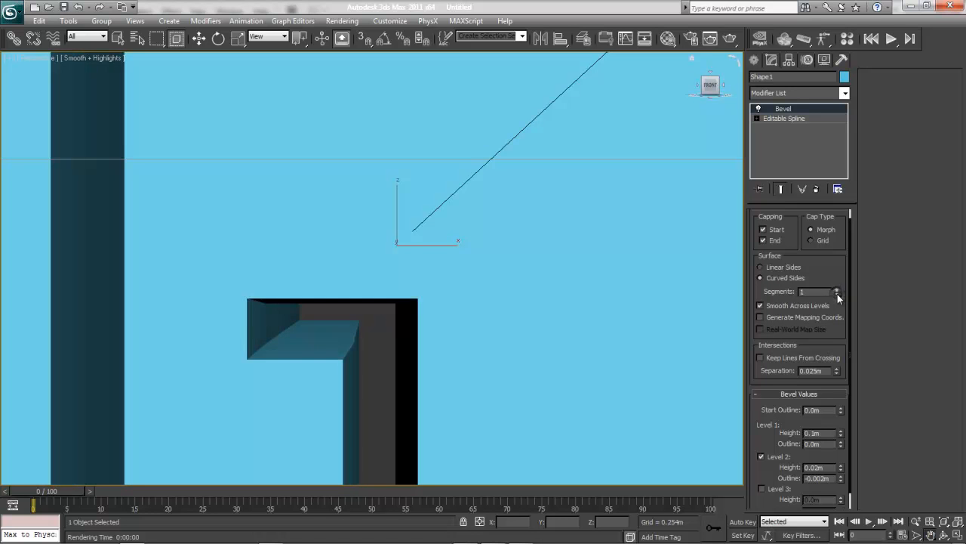
click(837, 289)
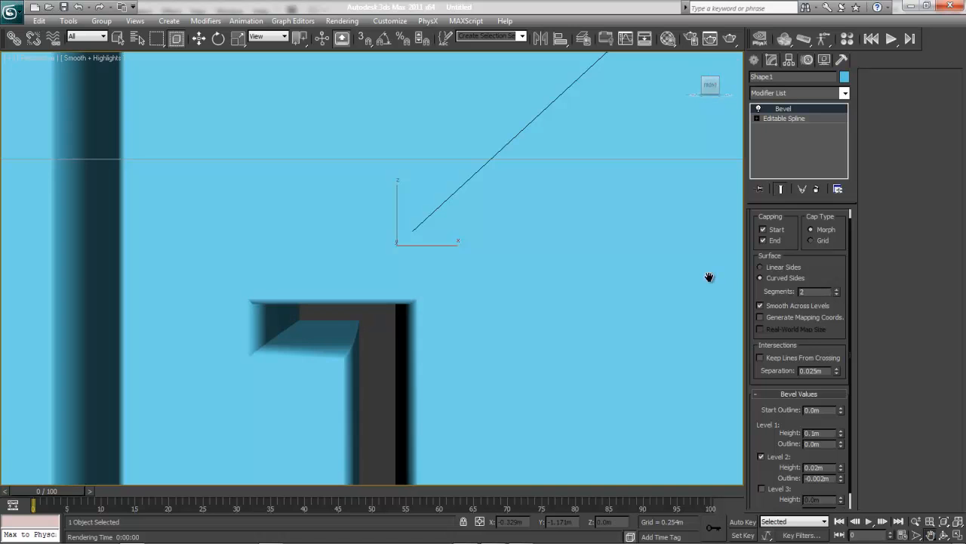
click(730, 38)
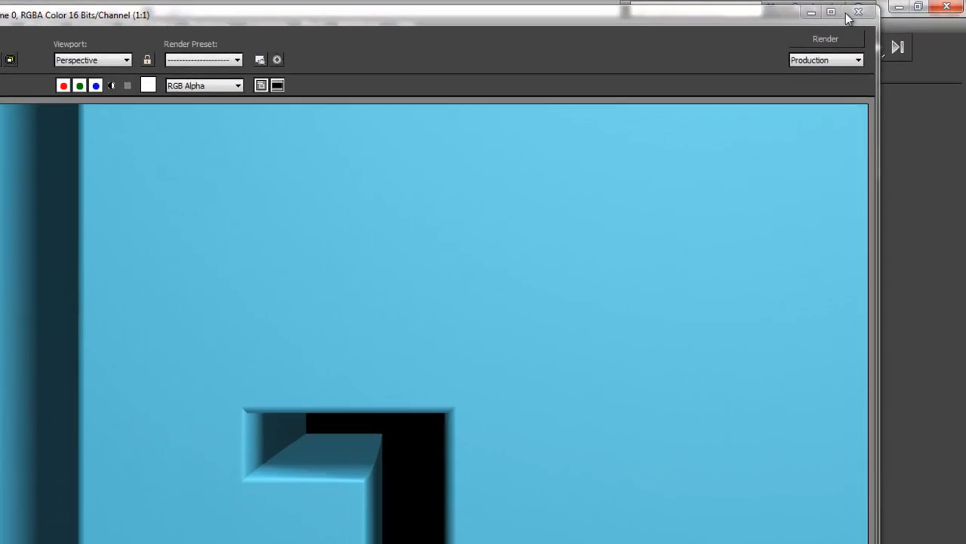
click(878, 9)
Compare 1 and 2 bevel segments on the whole logo, settle on 1 segment, and render it.
key(z)
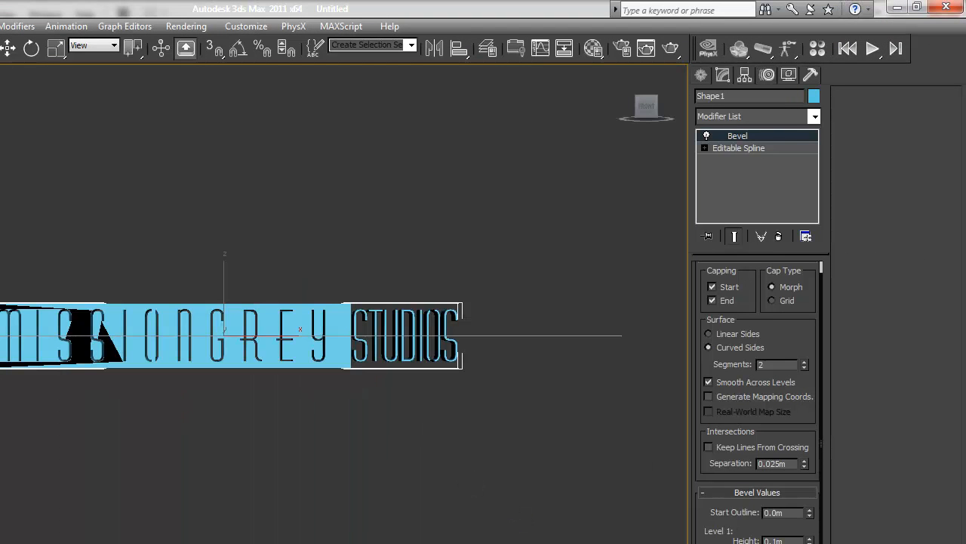
click(805, 368)
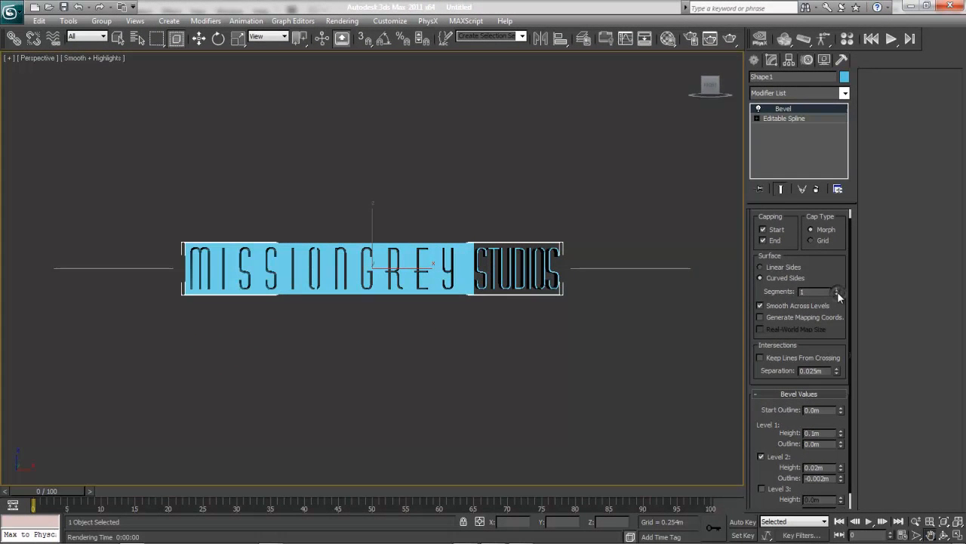
click(836, 288)
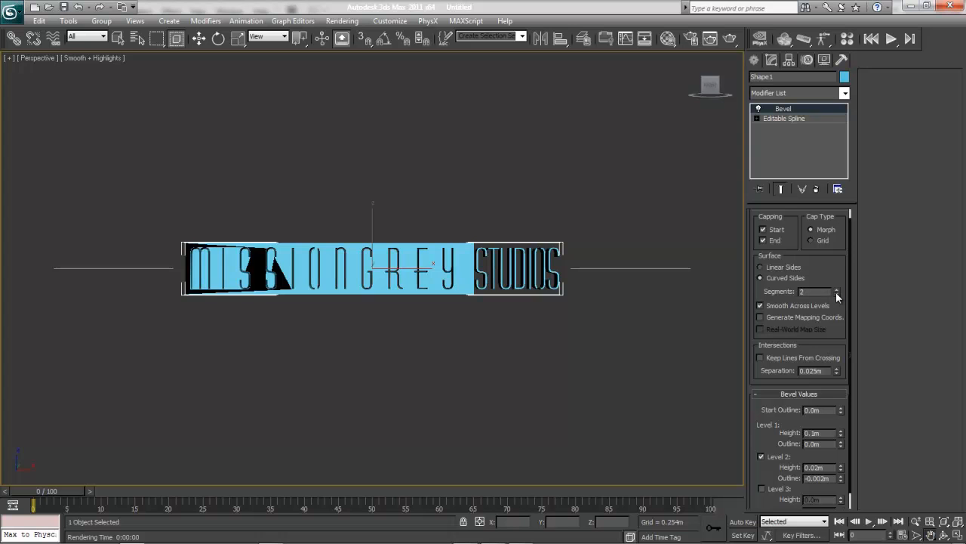
click(836, 293)
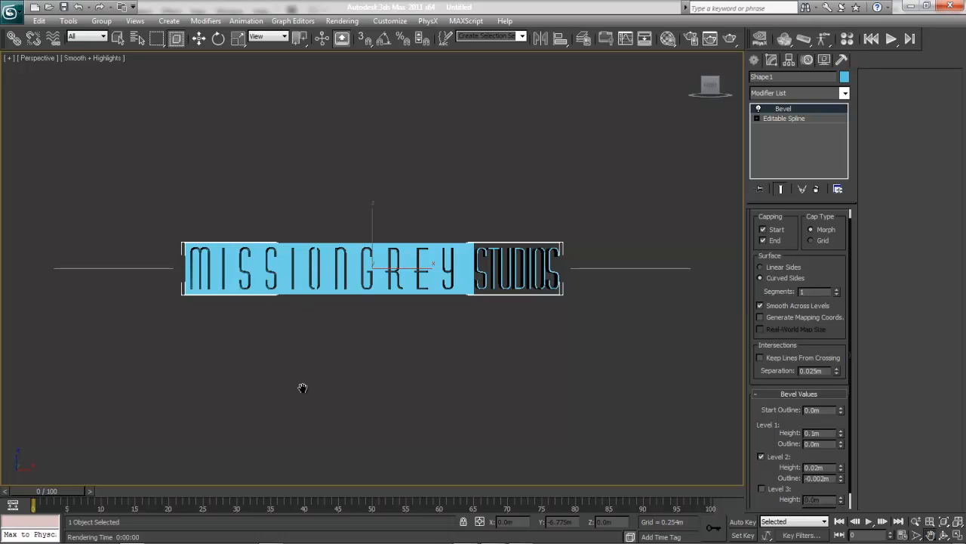
click(836, 289)
click(765, 356)
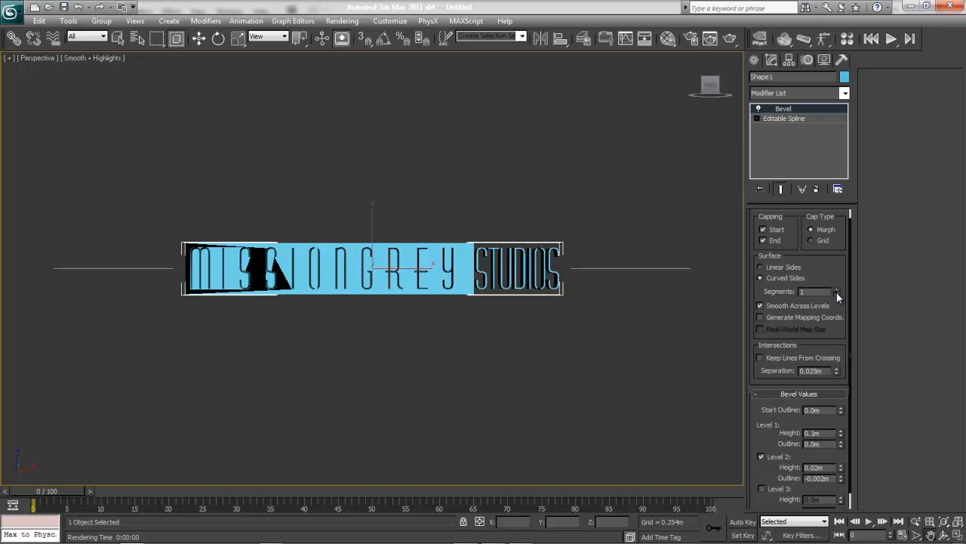
click(837, 294)
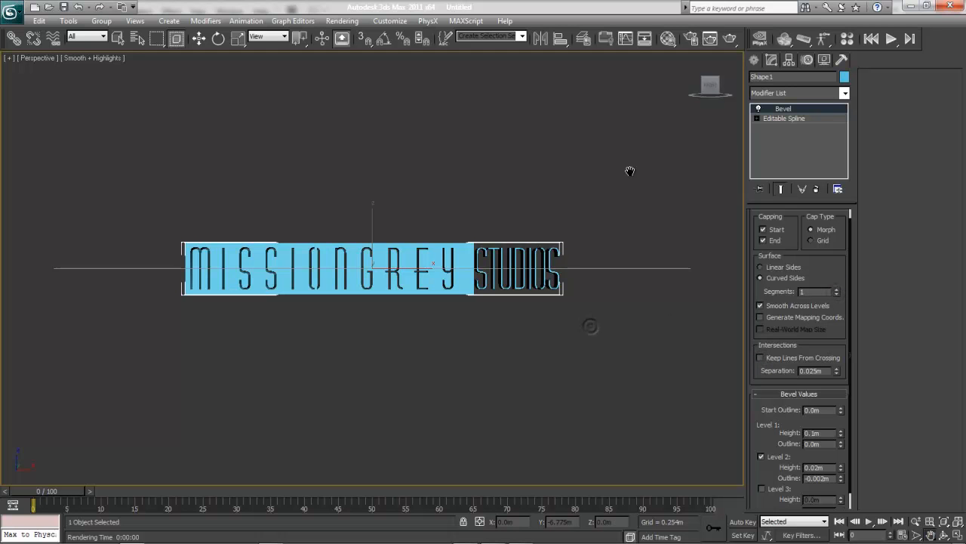
click(730, 39)
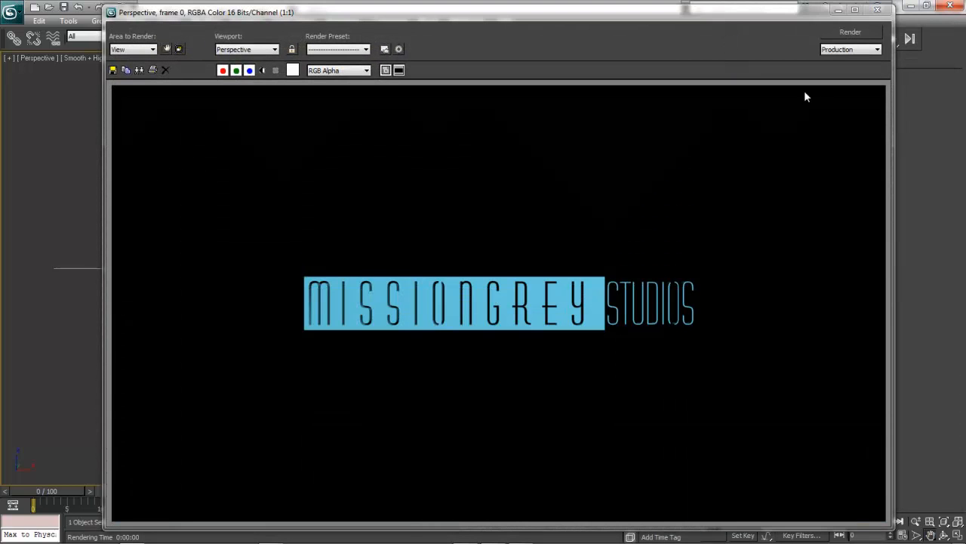
click(881, 9)
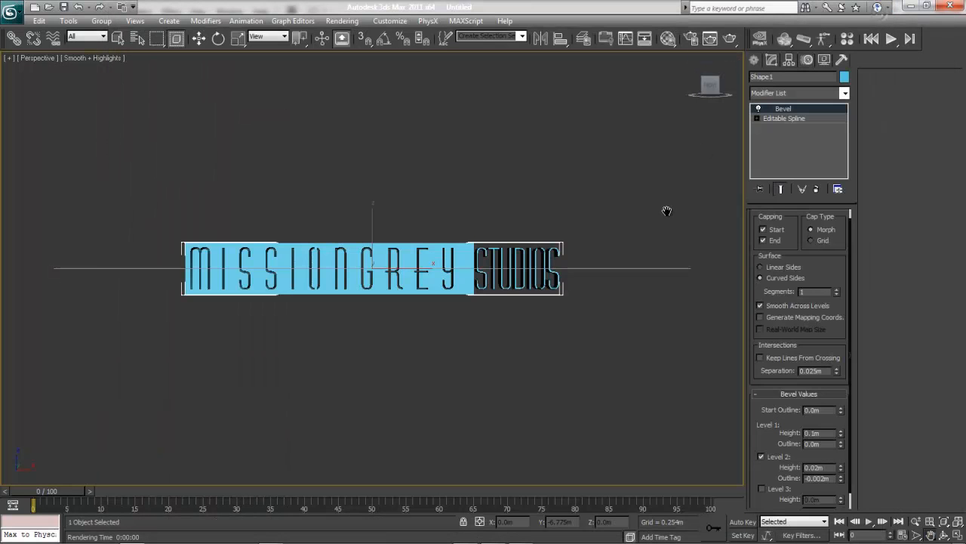
Switch to the front view and hide the bevelled logo shape.
click(199, 38)
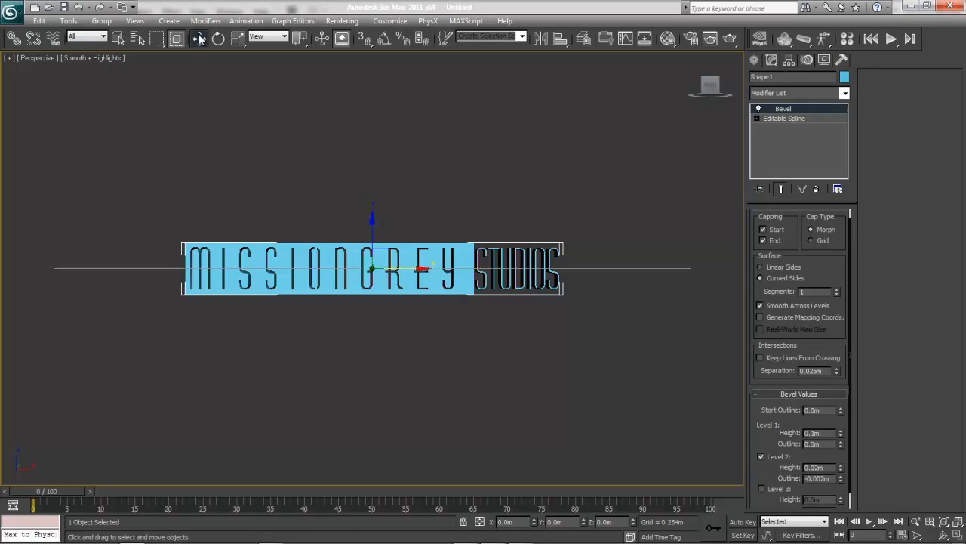
click(257, 177)
click(930, 535)
drag(571, 265, 596, 455)
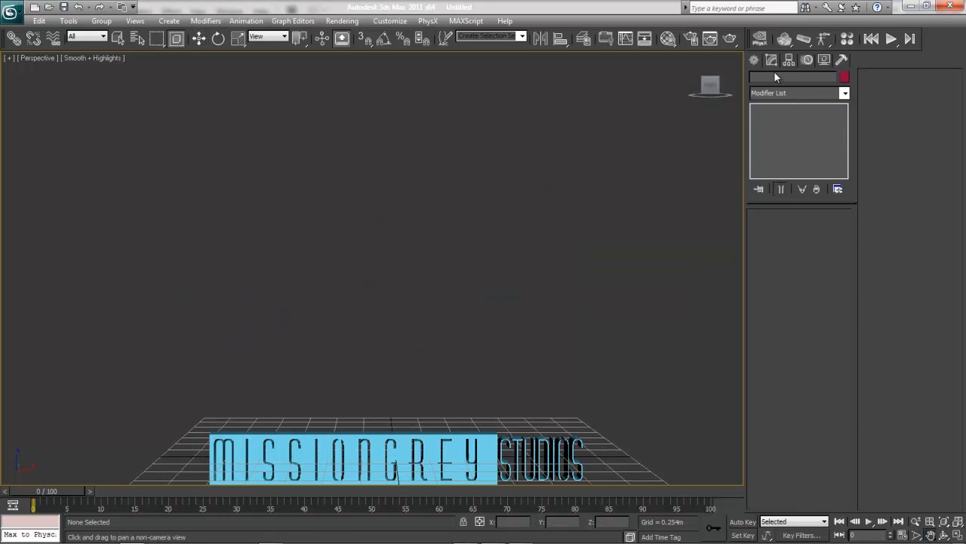
click(755, 58)
key(f)
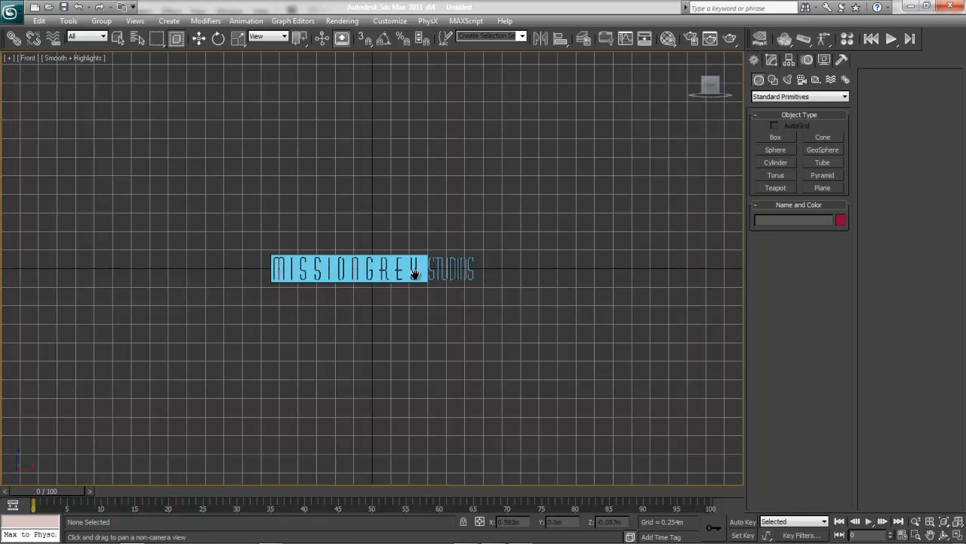
key(w)
right_click(359, 266)
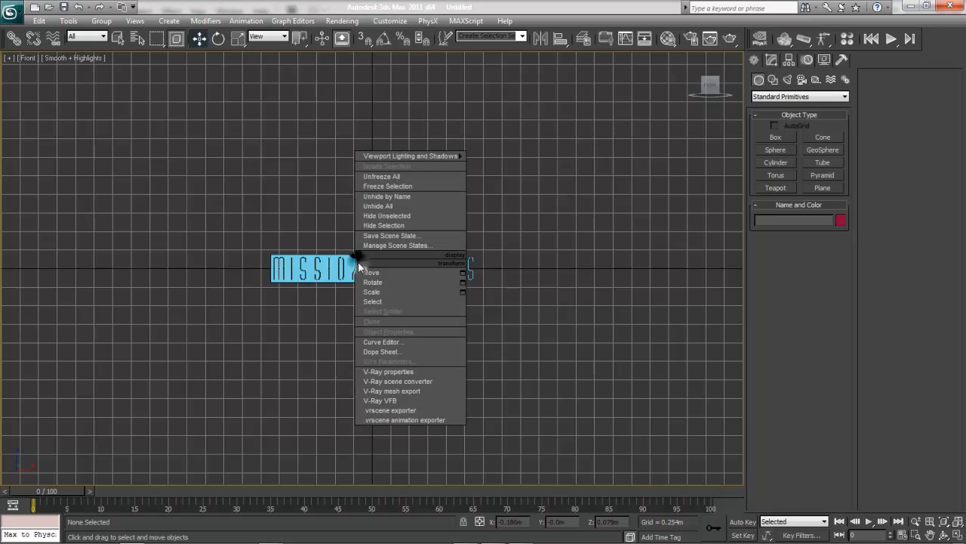
click(316, 268)
click(316, 268)
right_click(316, 268)
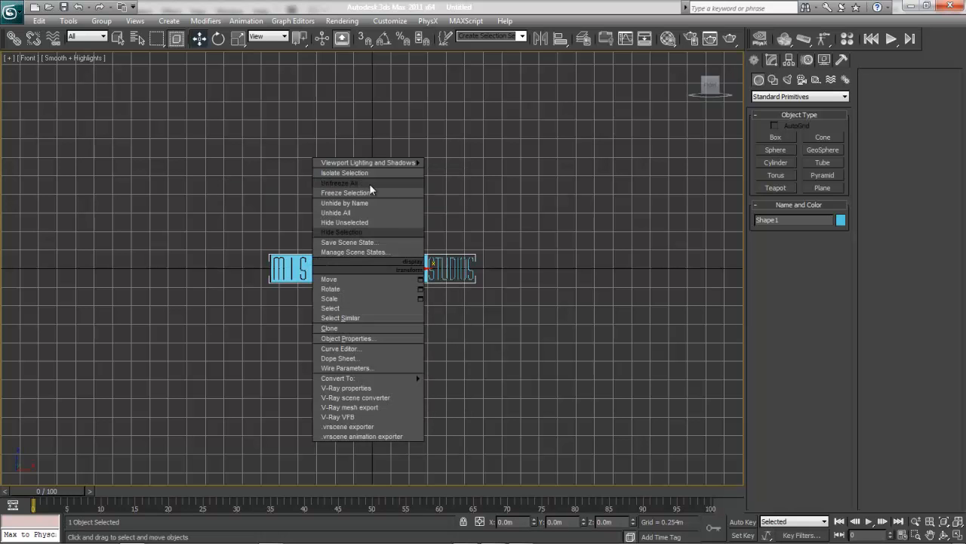
click(355, 230)
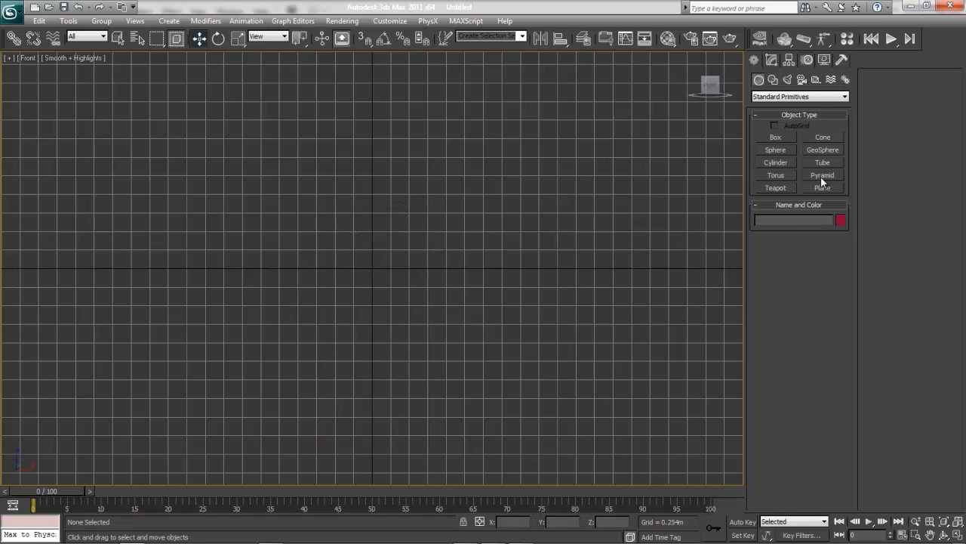
Create a text spline reading "MissionGrey" near the origin in the front view.
click(773, 79)
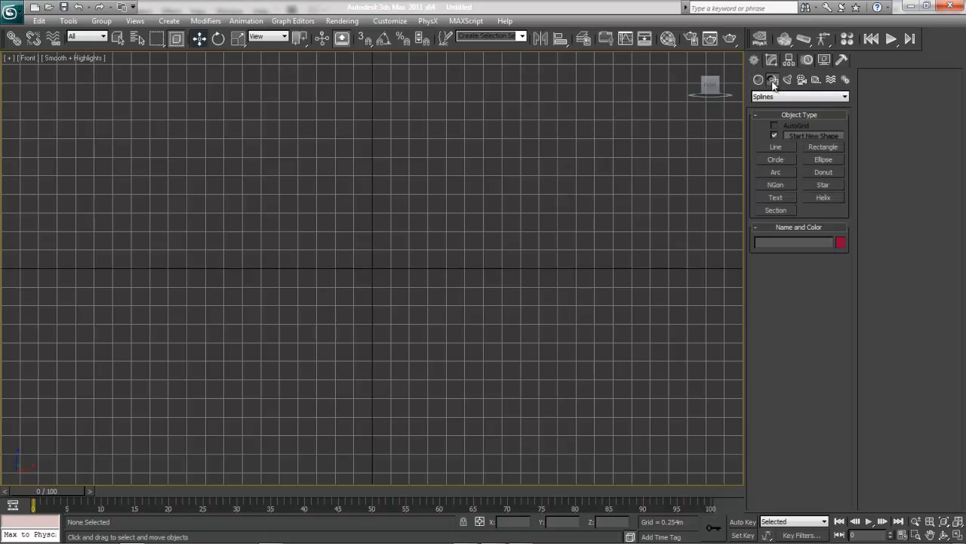
click(768, 196)
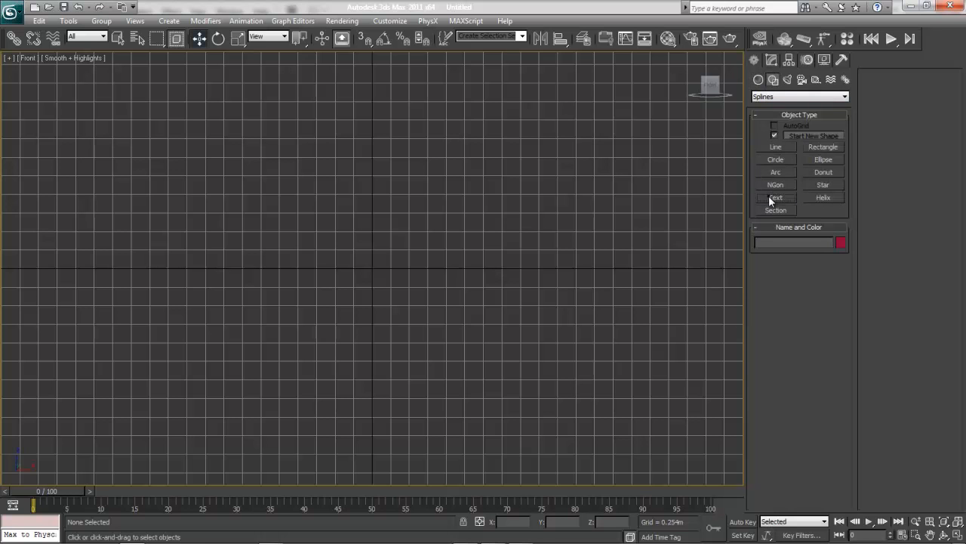
click(383, 270)
drag(756, 374, 797, 375)
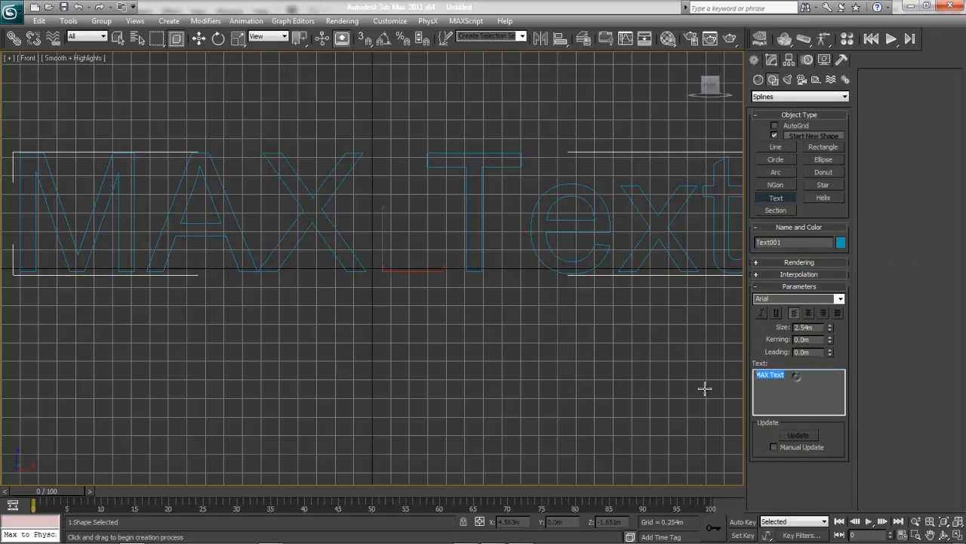
text(MissionGrey)
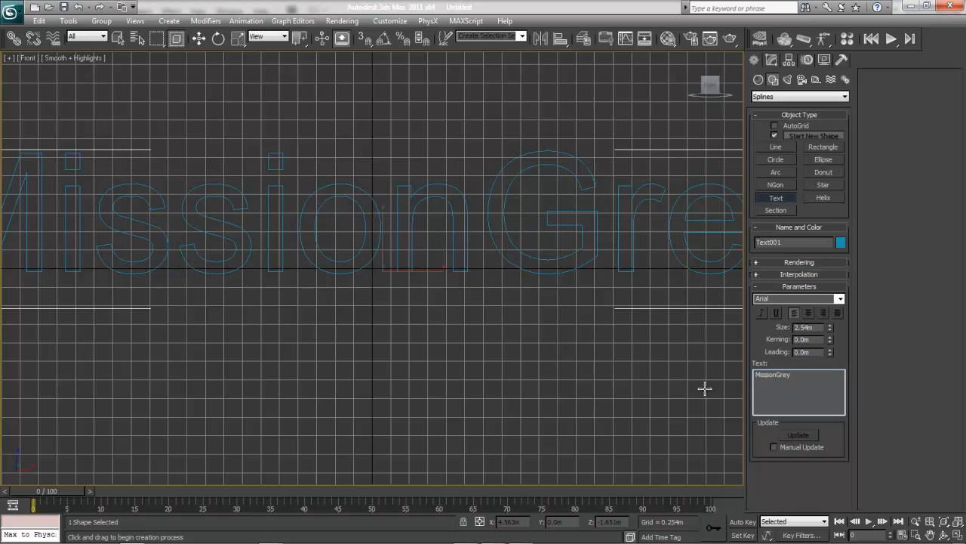
Change the font of the MissionGrey text spline to Bank Gothic Medium BT.
click(773, 59)
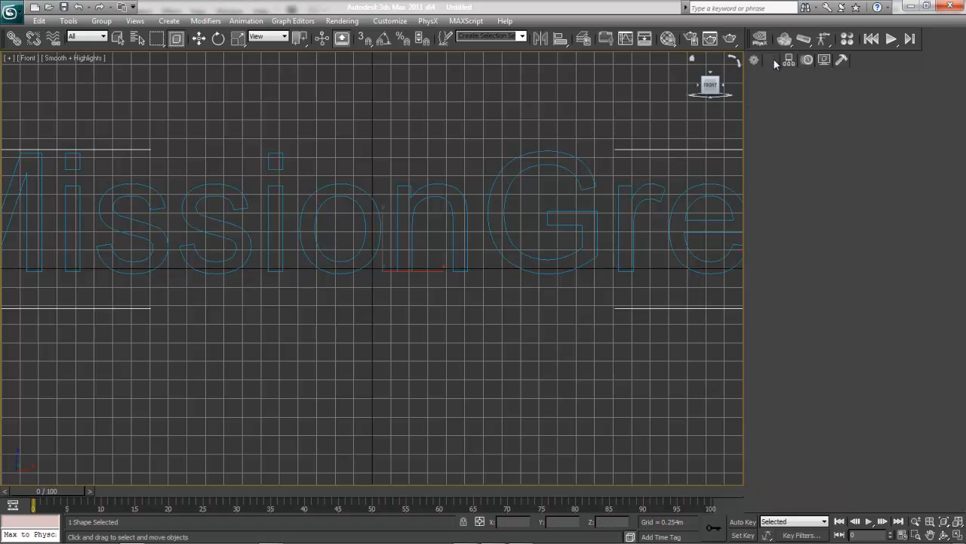
click(840, 254)
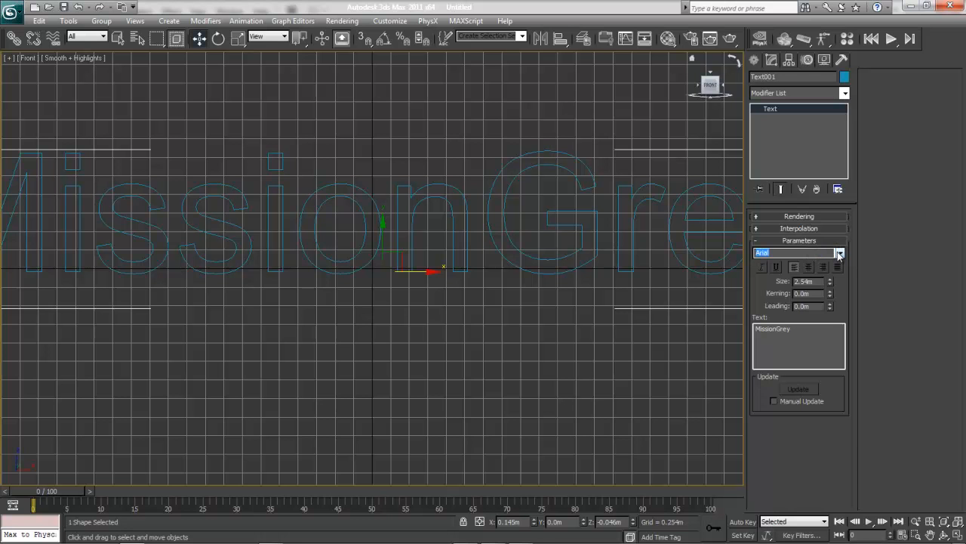
click(838, 252)
drag(838, 294, 841, 300)
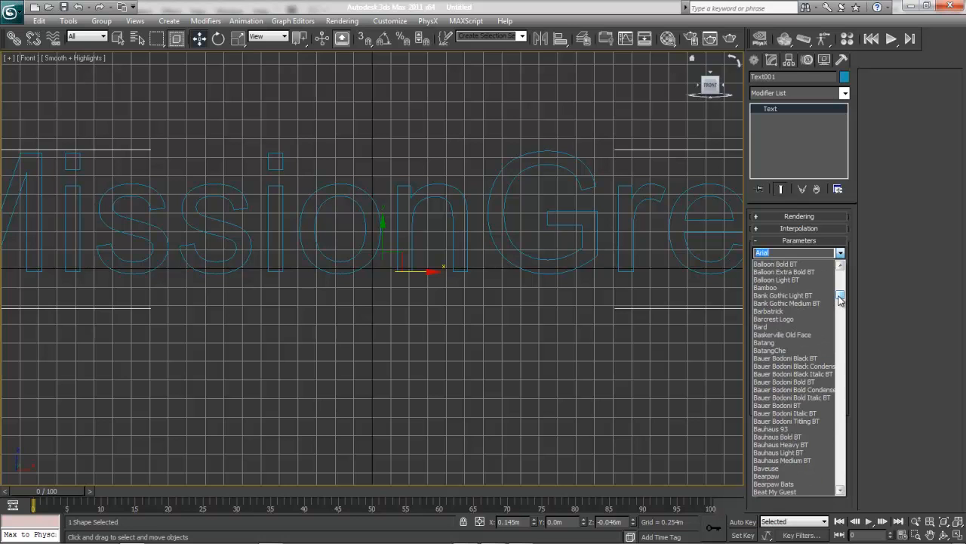
click(808, 299)
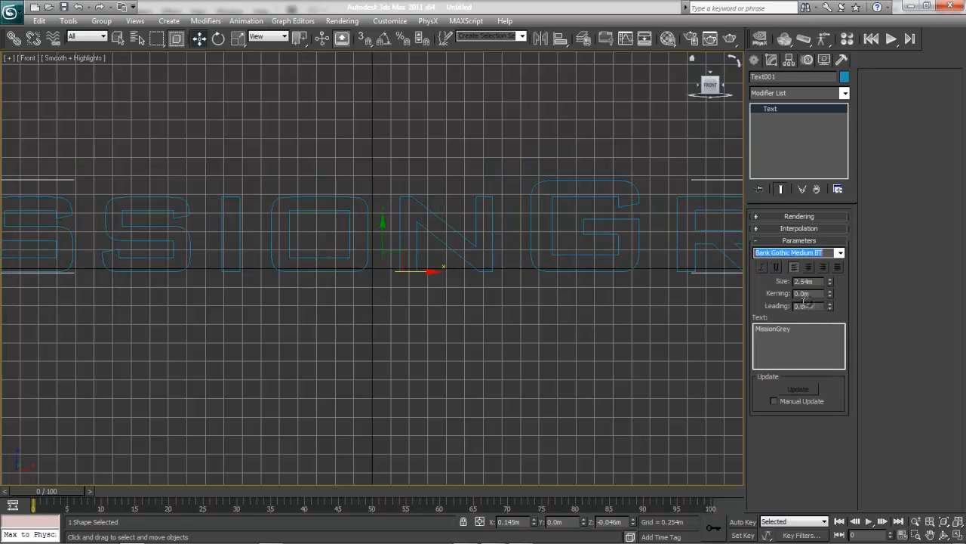
click(584, 371)
scroll(584, 368, down, 3)
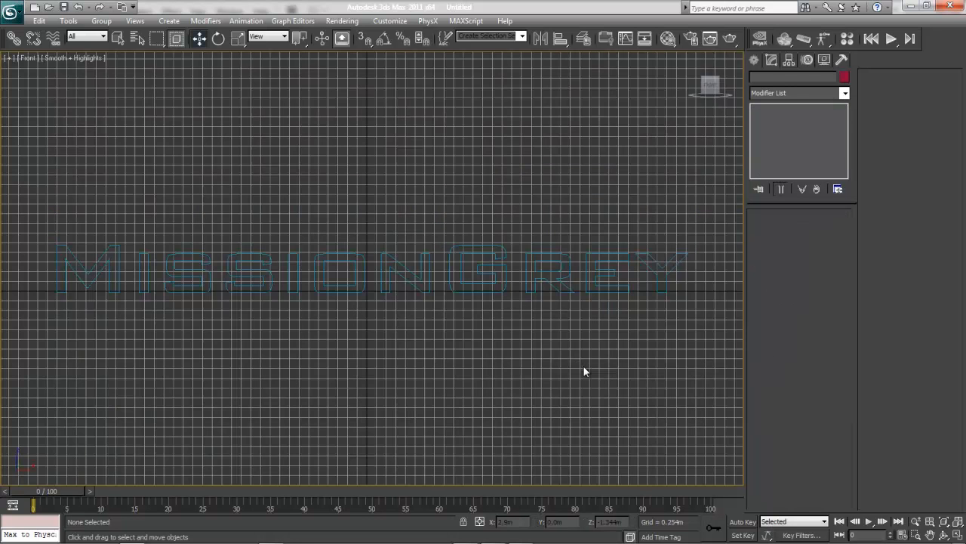
Apply an Extrude modifier to the MissionGrey text.
click(432, 274)
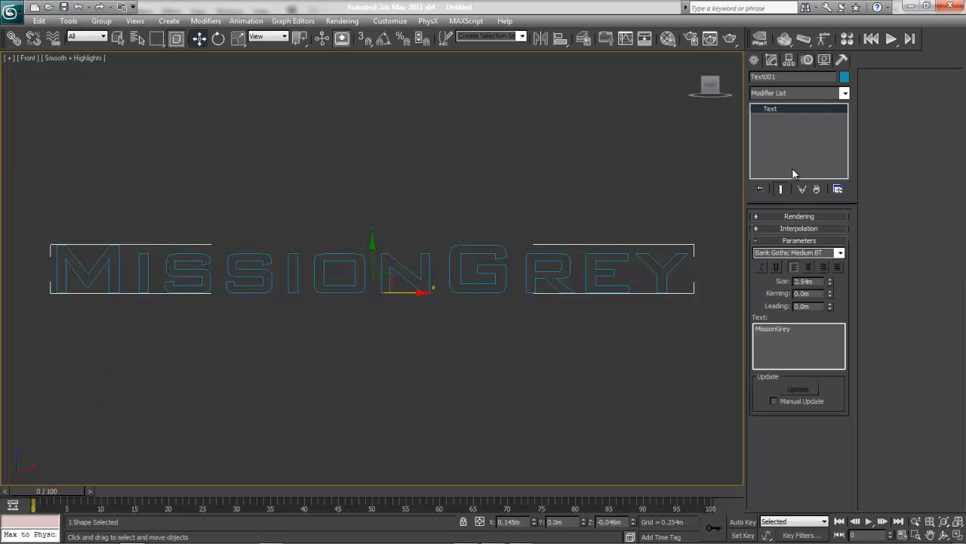
click(793, 172)
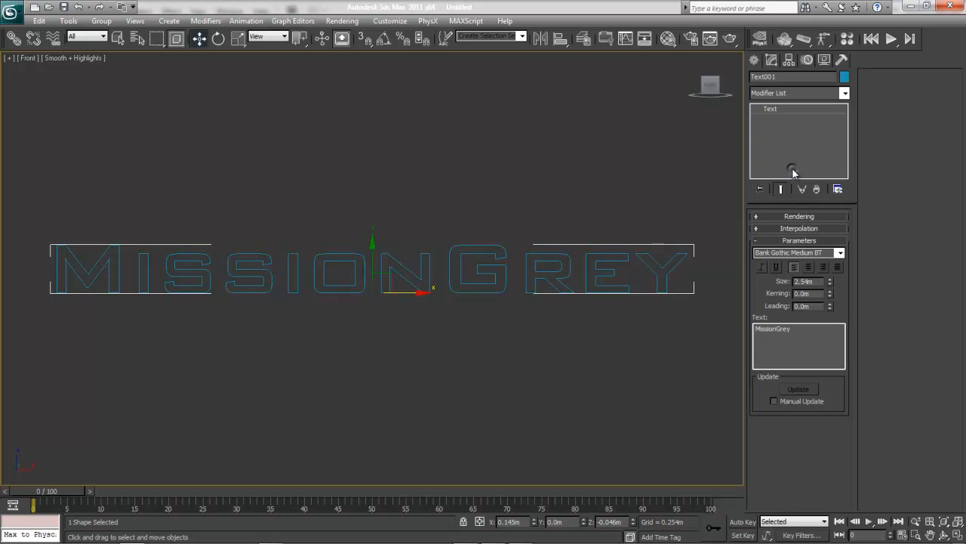
click(845, 93)
drag(850, 110, 853, 160)
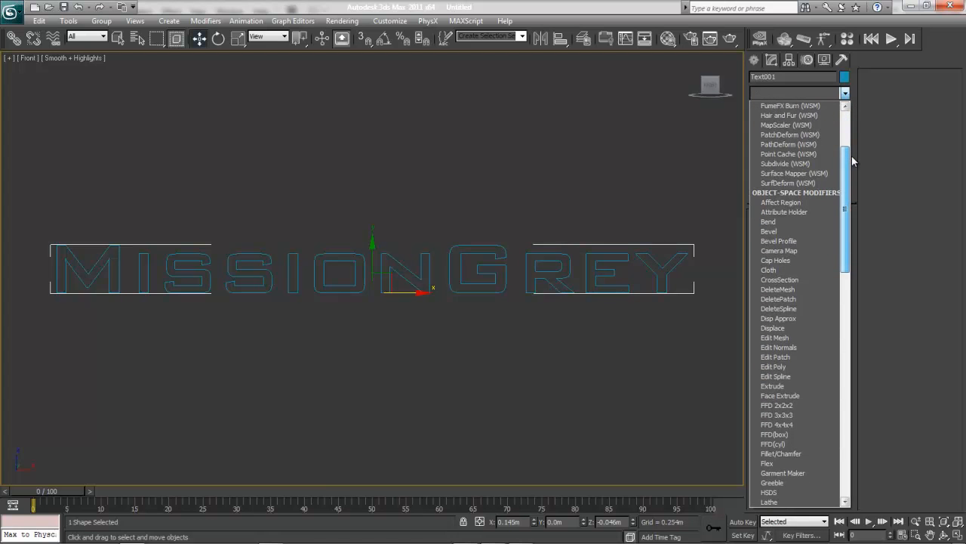
click(785, 385)
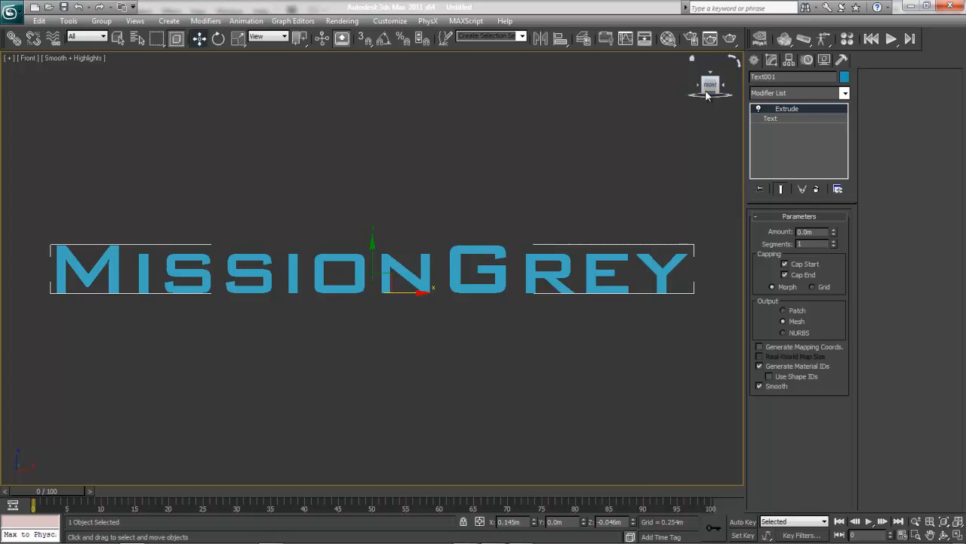
View the text at an angle in perspective and set its Extrude amount to 0.724 m.
drag(711, 86, 724, 108)
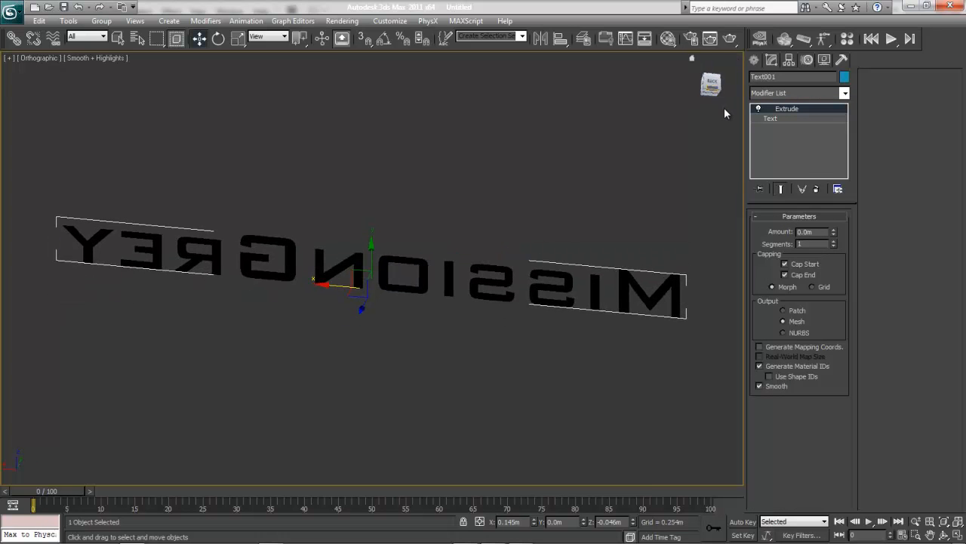
key(p)
key(z)
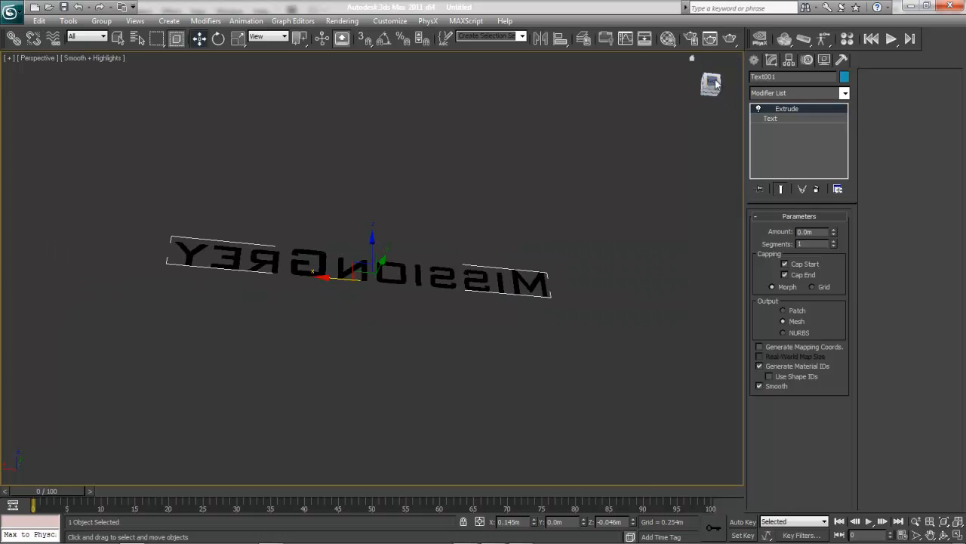
click(714, 85)
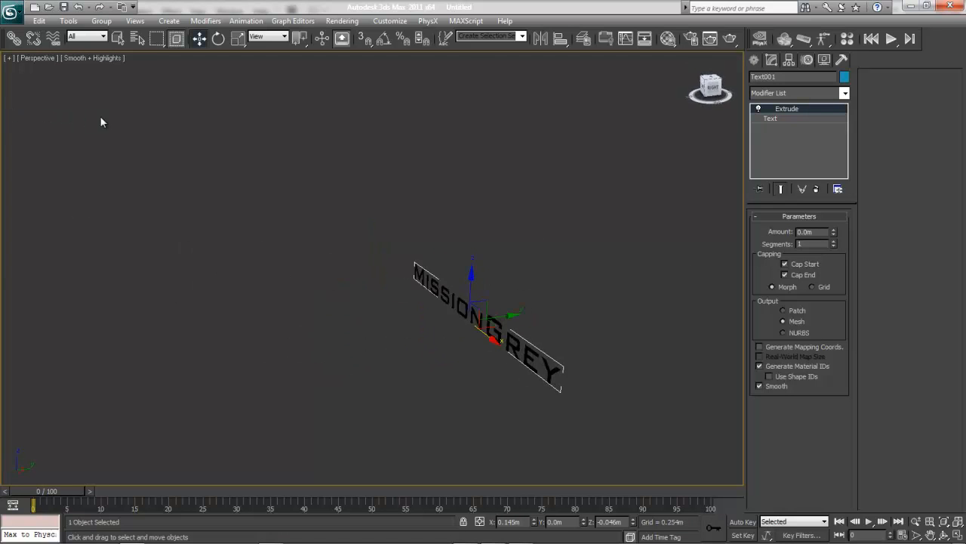
alt+middle_drag(177, 106, 183, 115)
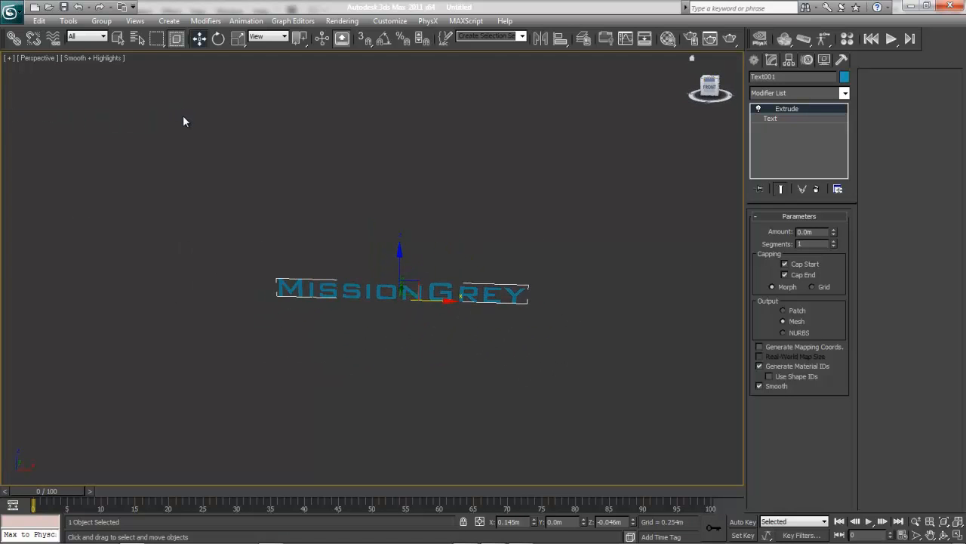
key(z)
click(690, 59)
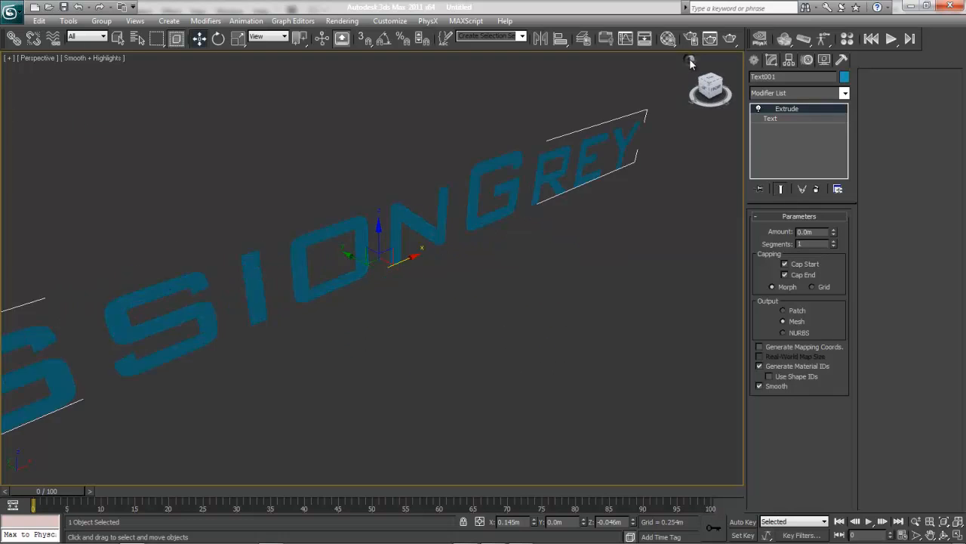
click(705, 88)
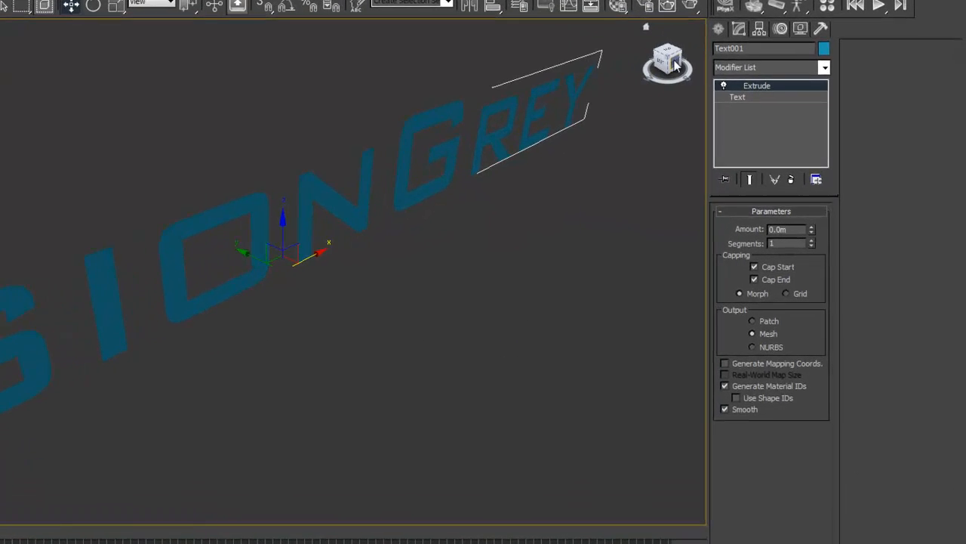
alt+middle_drag(569, 48, 548, 59)
drag(807, 228, 806, 244)
Switch off the Extrude modifier and add a Bevel modifier to the text.
click(782, 117)
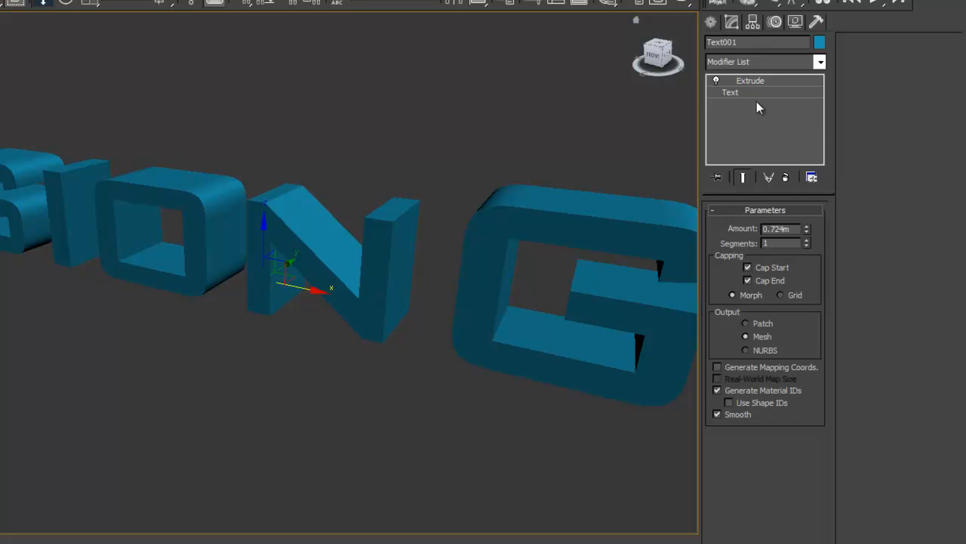
click(716, 80)
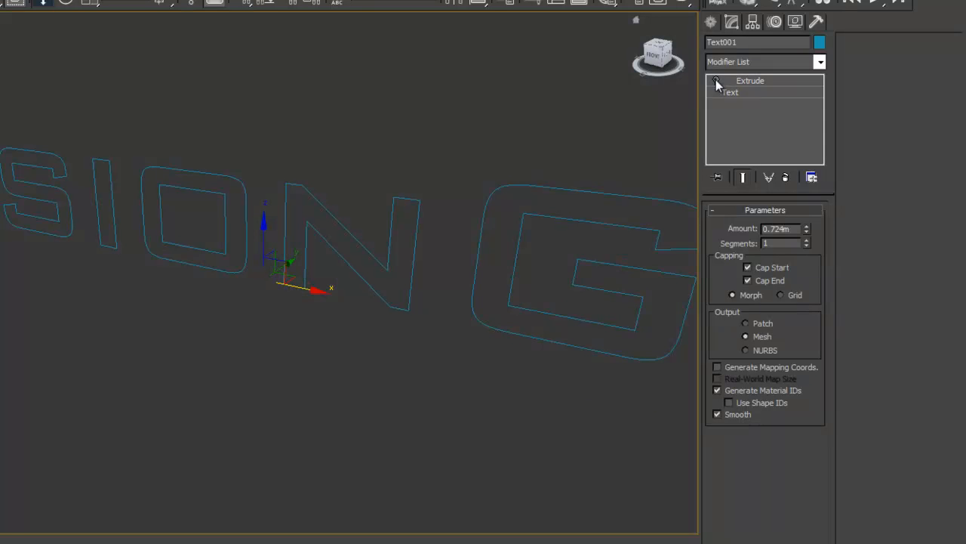
click(819, 63)
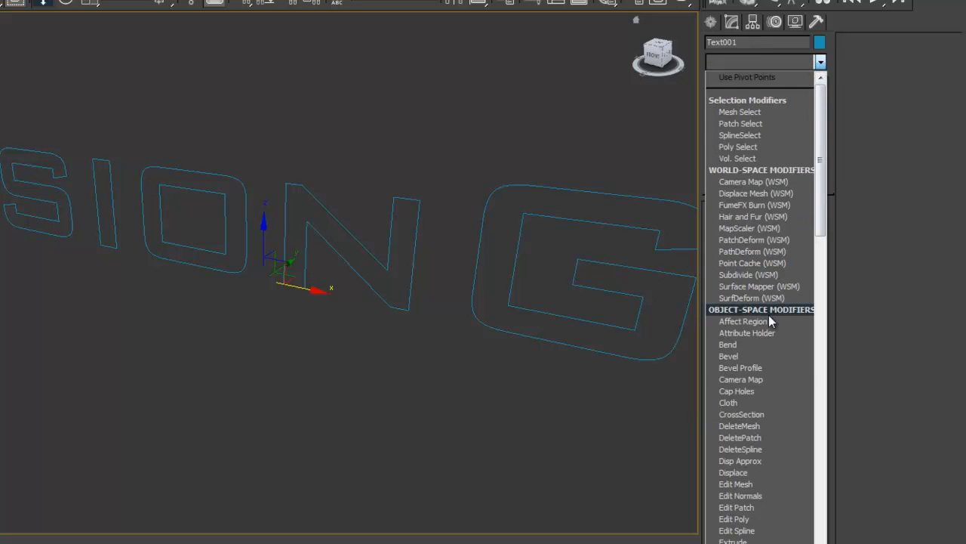
click(751, 355)
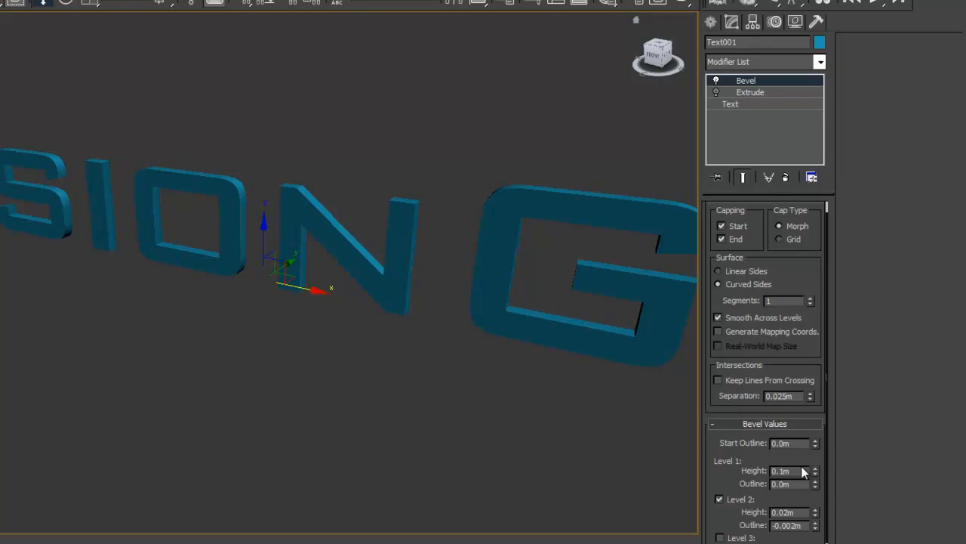
Set the bevel's Level 1 height to 0.57 m and Level 2 outline to -0.048 m, and test-render the text.
drag(814, 468, 815, 528)
drag(840, 480, 840, 475)
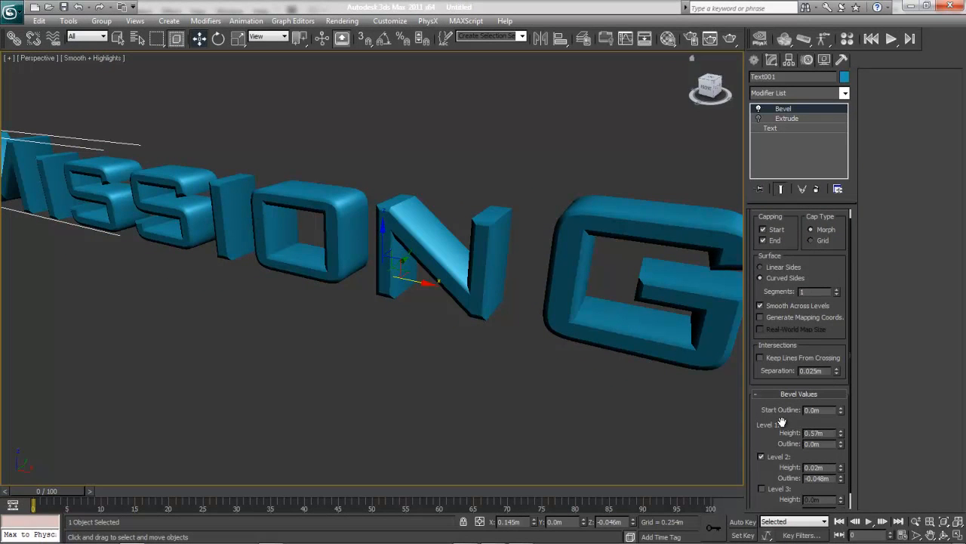
click(728, 34)
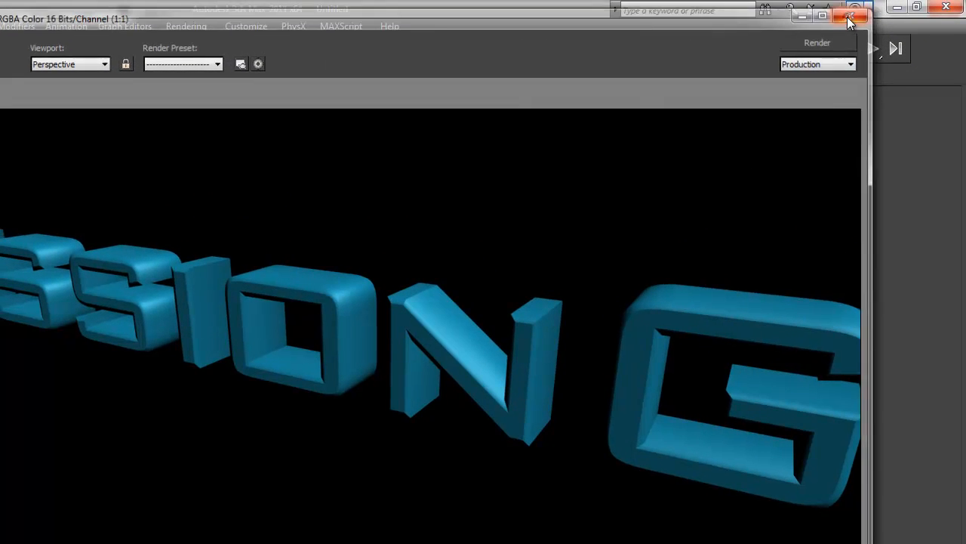
click(847, 15)
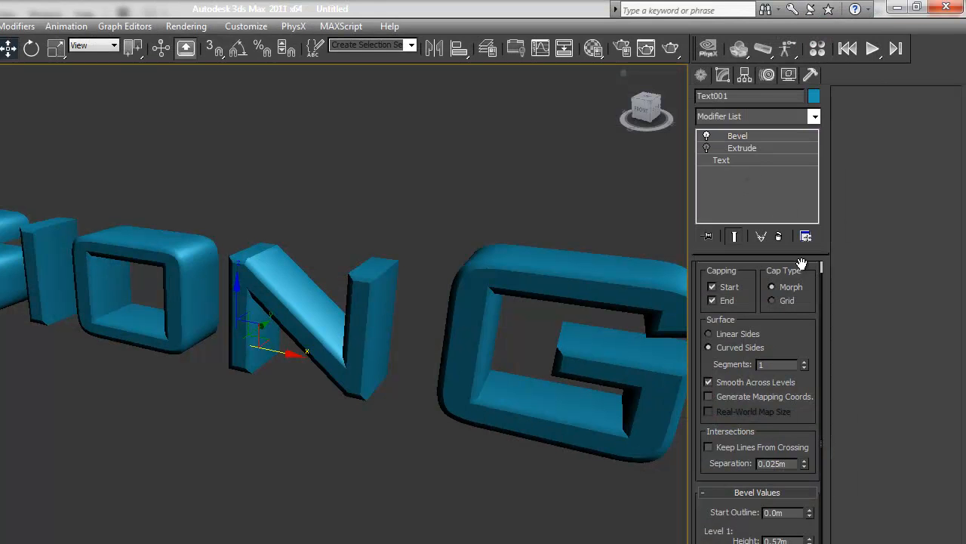
Add a TurboSmooth modifier above the Bevel, leave it switched off, and make Bevel the active stack level.
click(814, 116)
drag(816, 145, 814, 436)
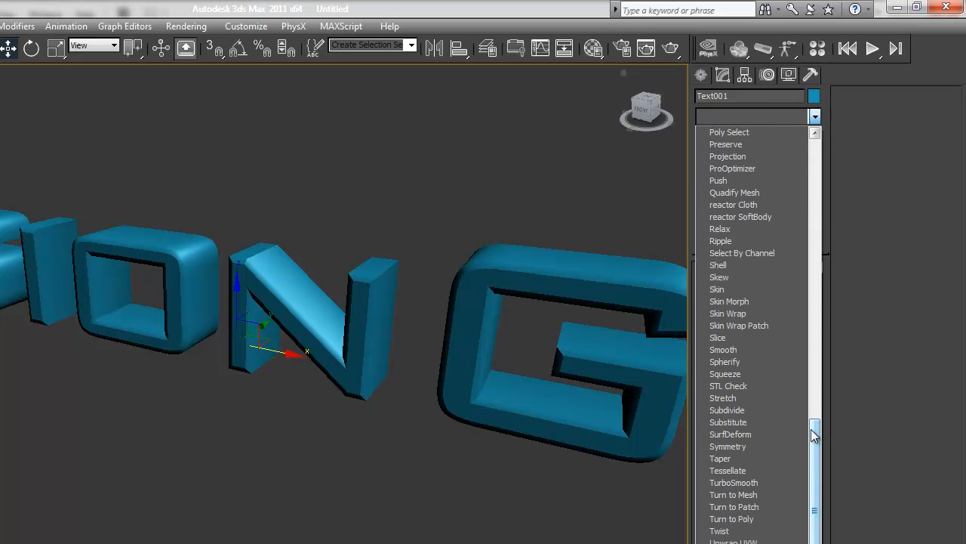
click(751, 479)
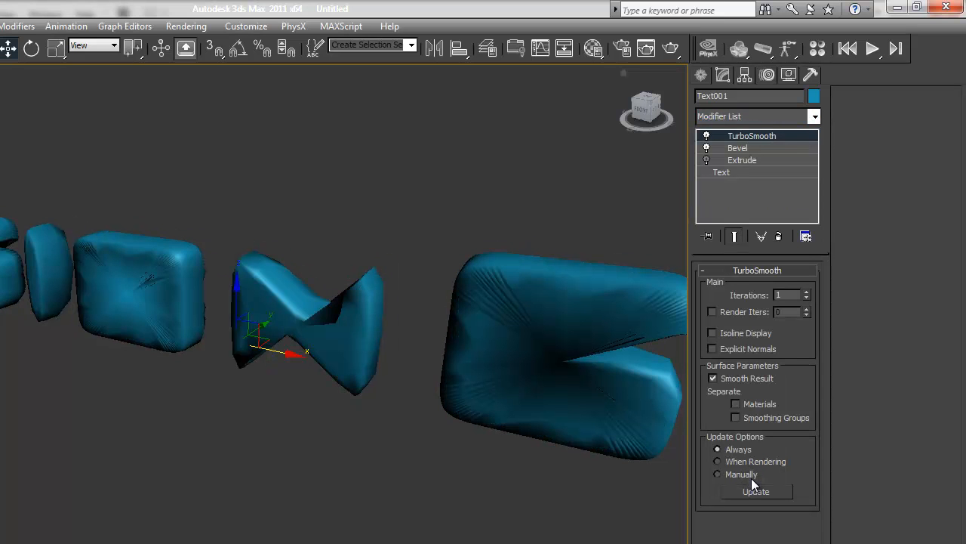
click(706, 137)
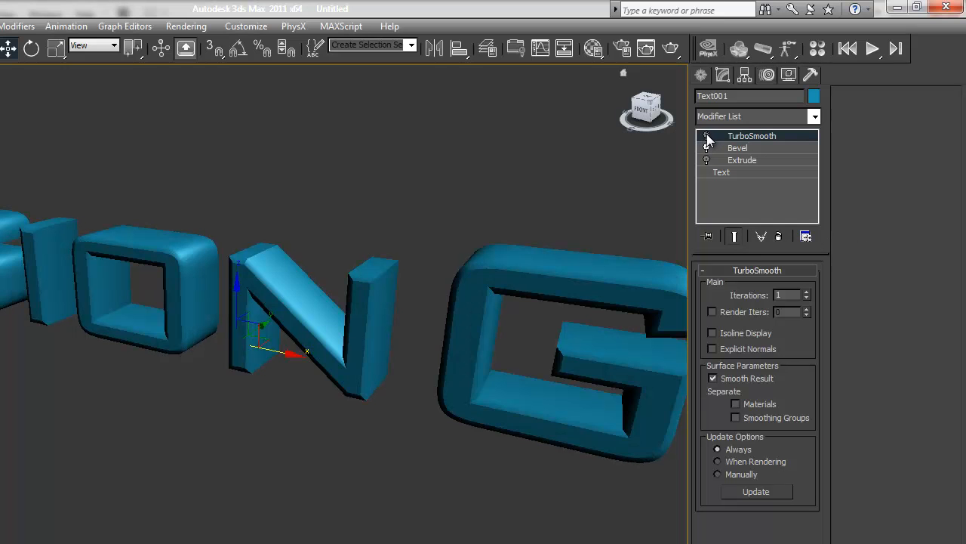
click(735, 150)
click(815, 116)
drag(821, 204, 812, 330)
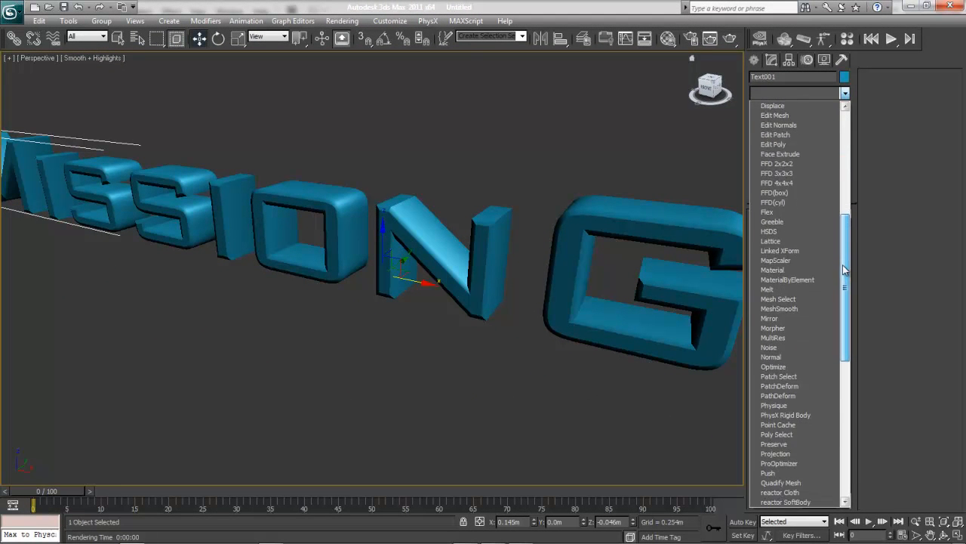
drag(845, 270, 891, 256)
click(891, 256)
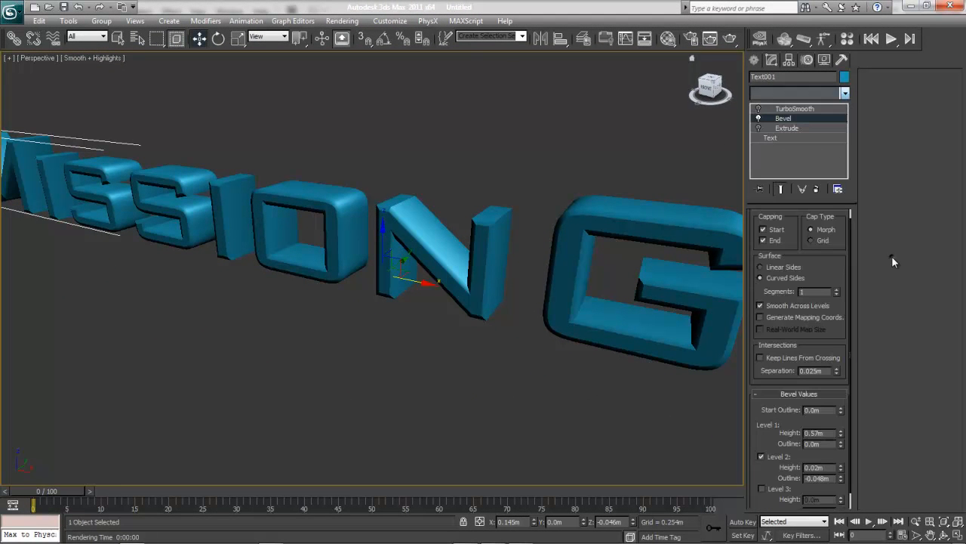
Show edged faces in the perspective view and insert a Quadify Mesh modifier directly above the Bevel.
click(94, 58)
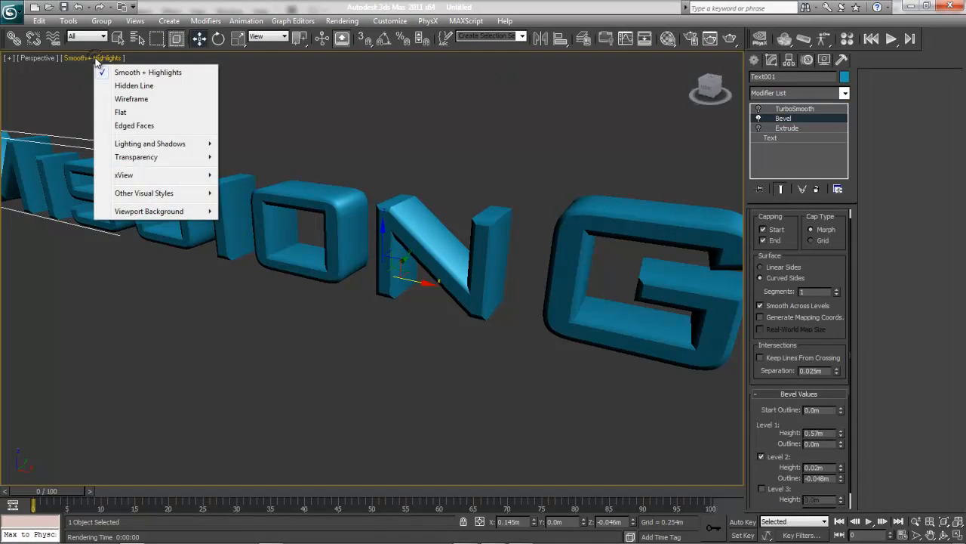
click(123, 126)
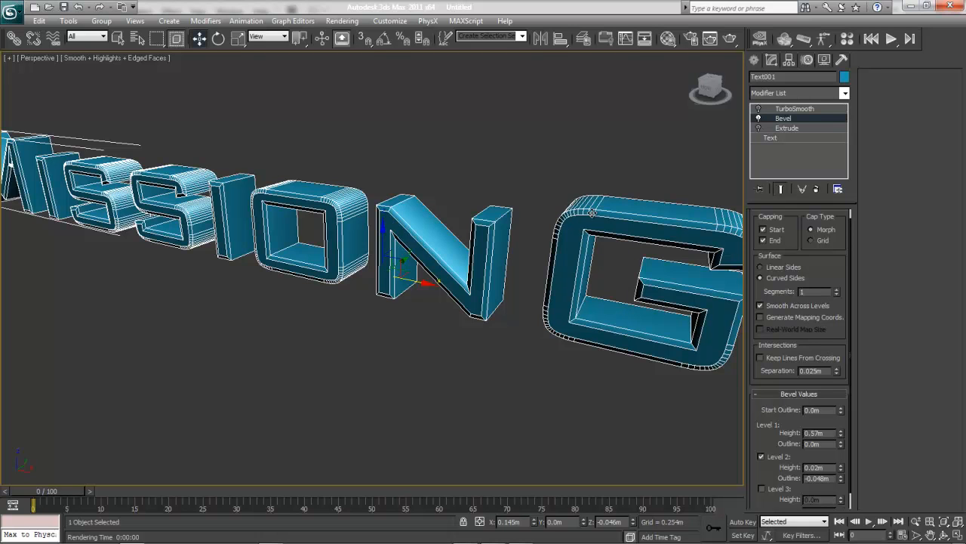
click(844, 93)
drag(845, 124, 852, 302)
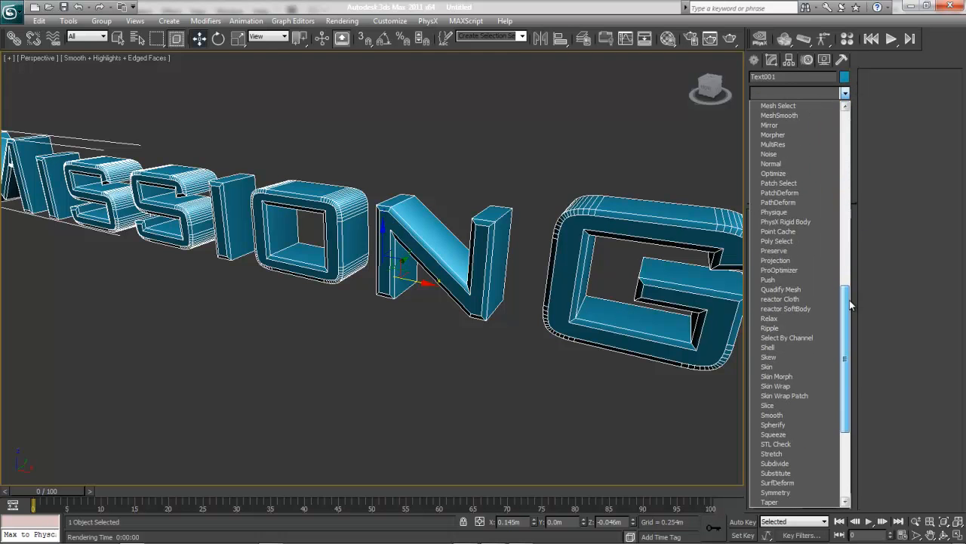
click(790, 290)
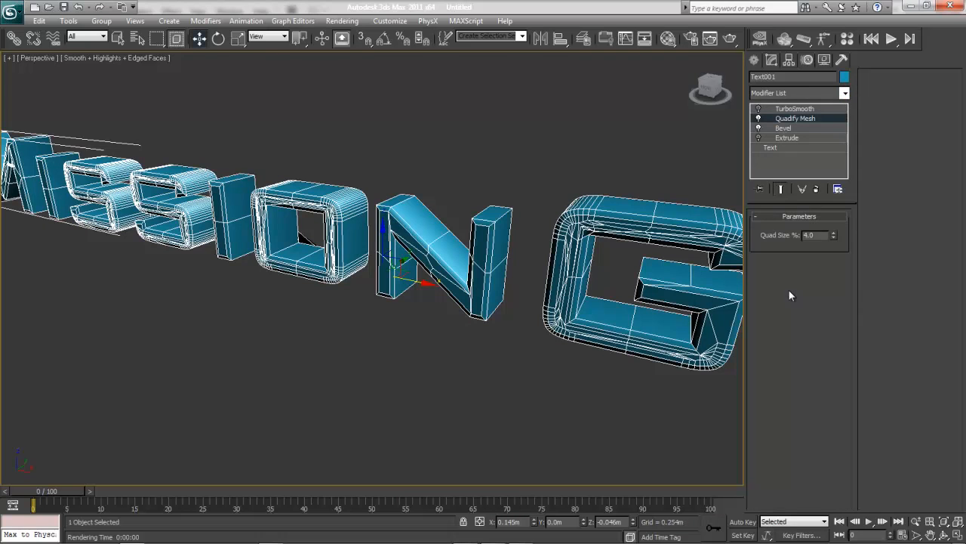
Refine the Quadify Mesh by trying smaller quad sizes and settling on 0.7%.
click(834, 237)
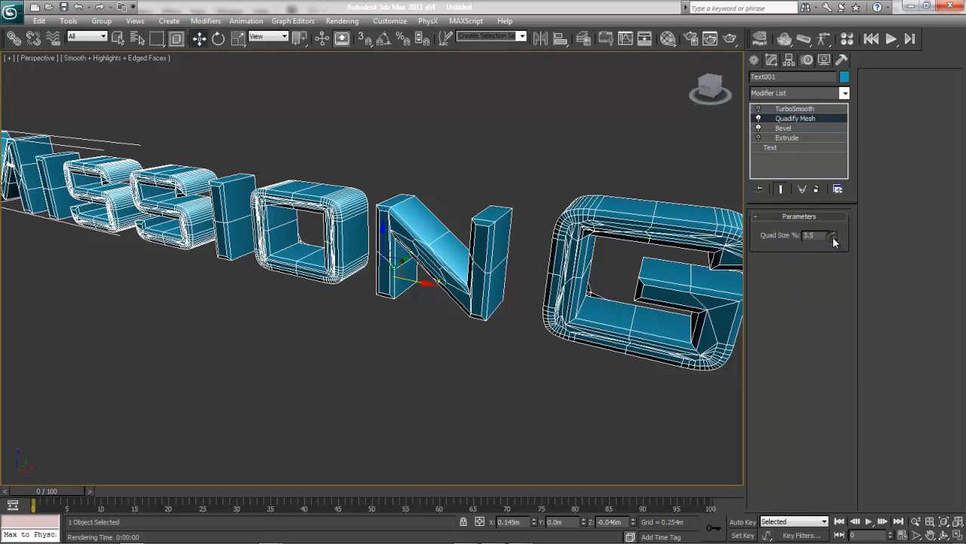
click(834, 239)
click(835, 238)
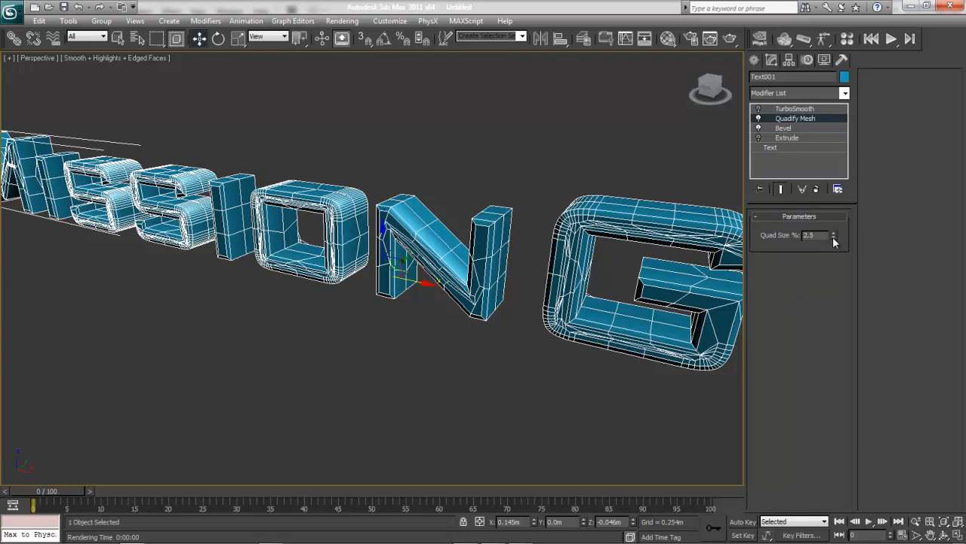
click(834, 238)
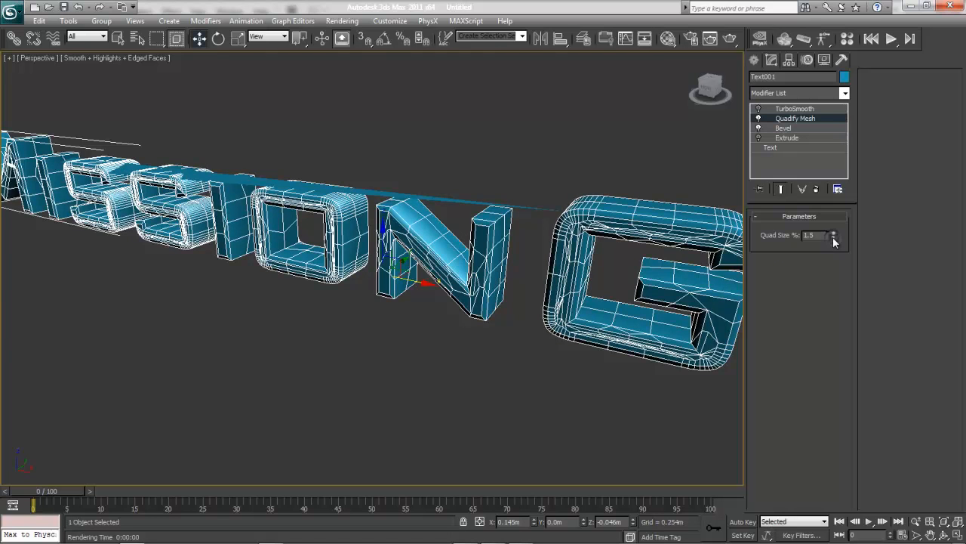
click(834, 238)
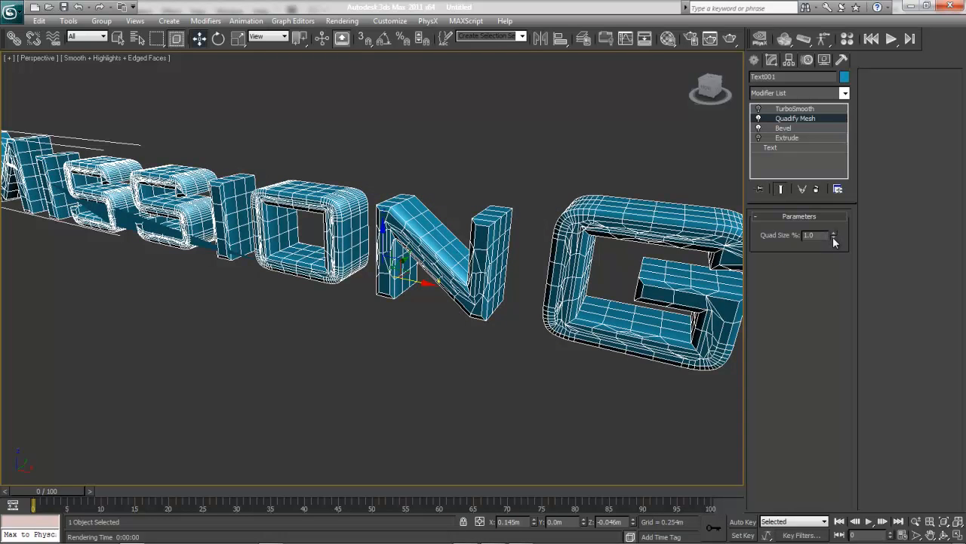
click(834, 238)
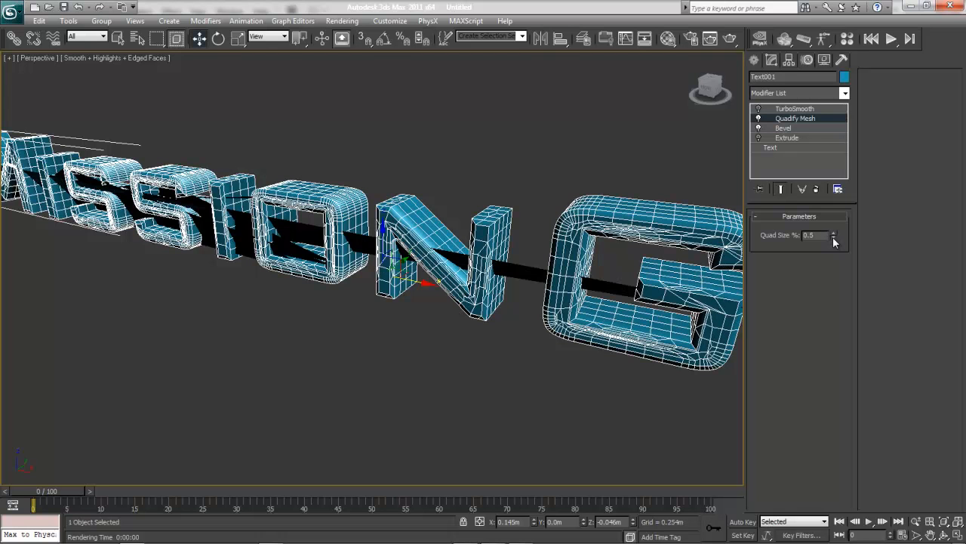
click(834, 239)
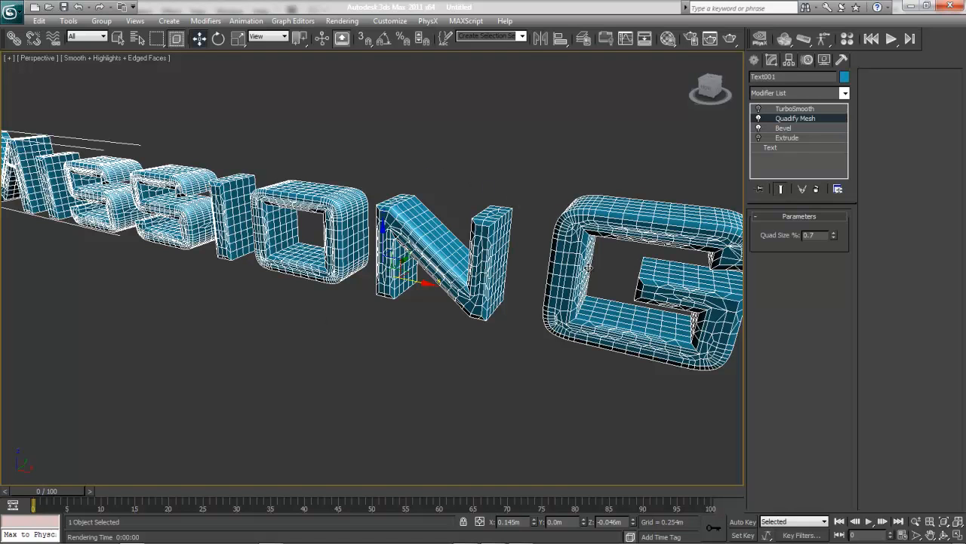
Switch on the text's TurboSmooth modifier, toggling it off and on again to compare the smoothed and unsmoothed mesh.
click(760, 112)
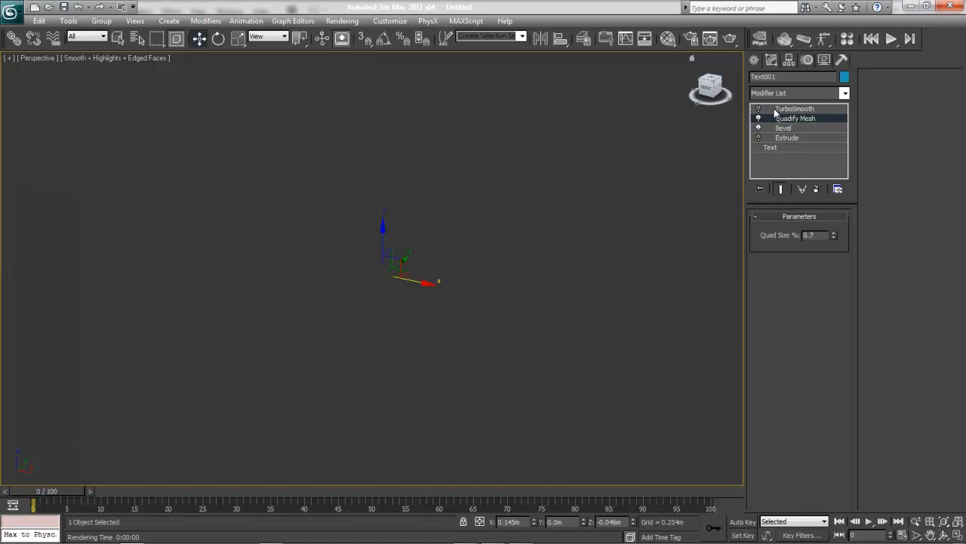
click(781, 110)
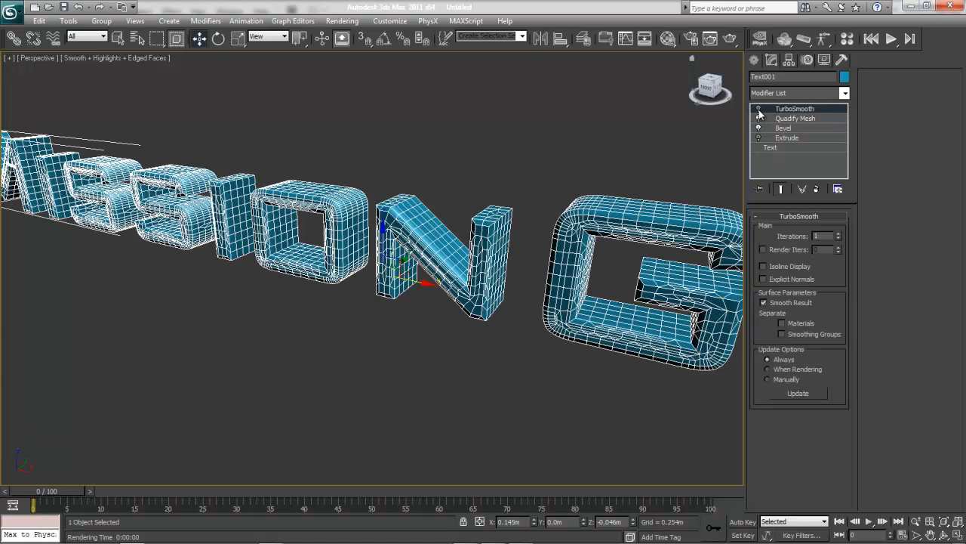
click(758, 108)
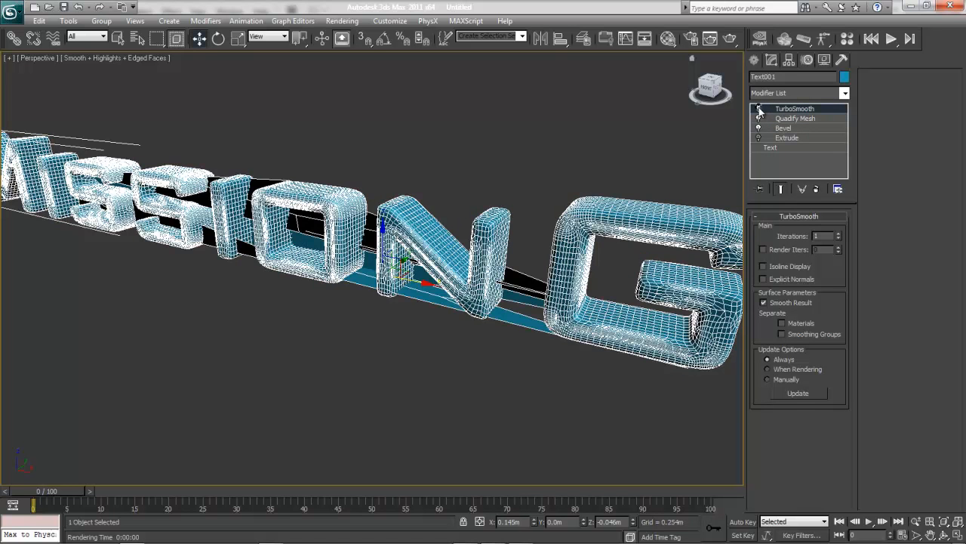
click(758, 108)
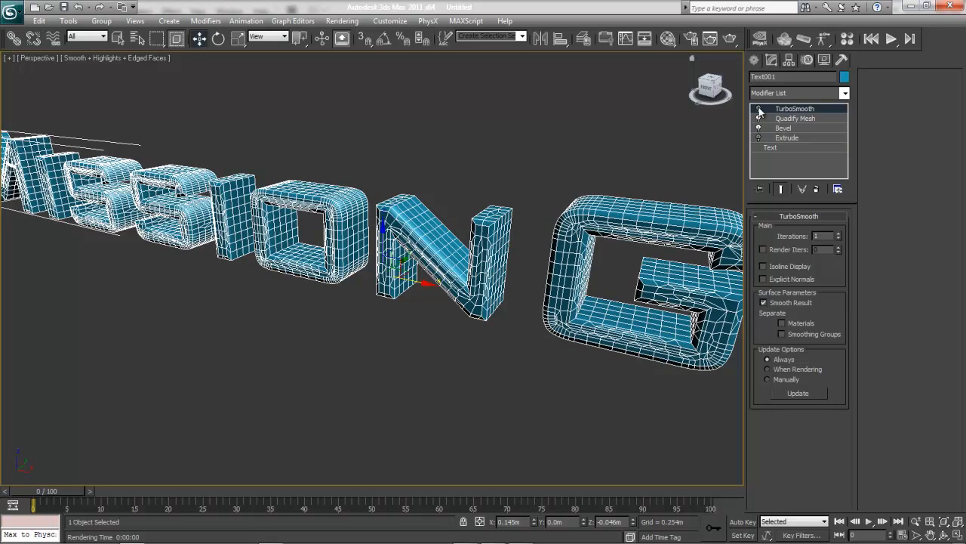
click(759, 108)
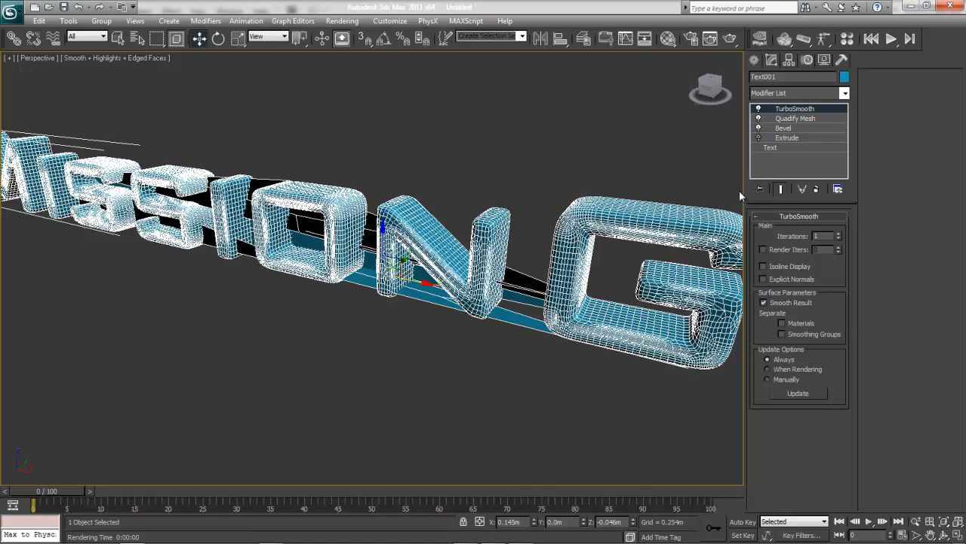
Set TurboSmooth to 2 iterations, enable separate render iterations at 3, and test-render the text in the perspective view.
click(789, 119)
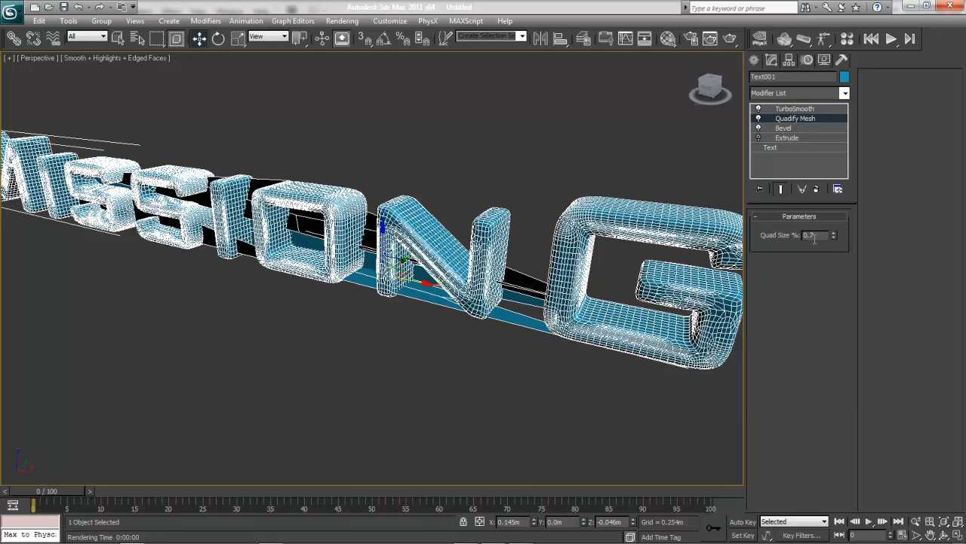
click(794, 108)
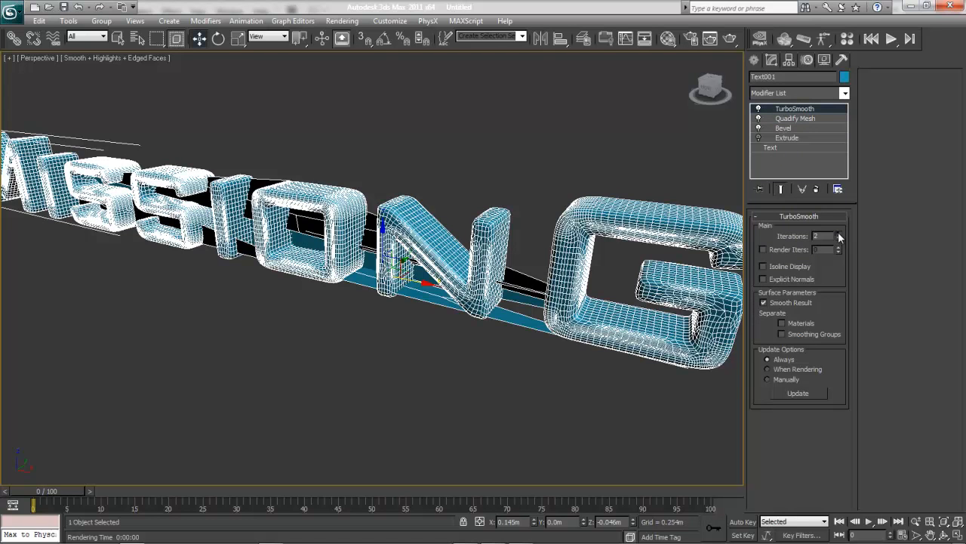
click(839, 235)
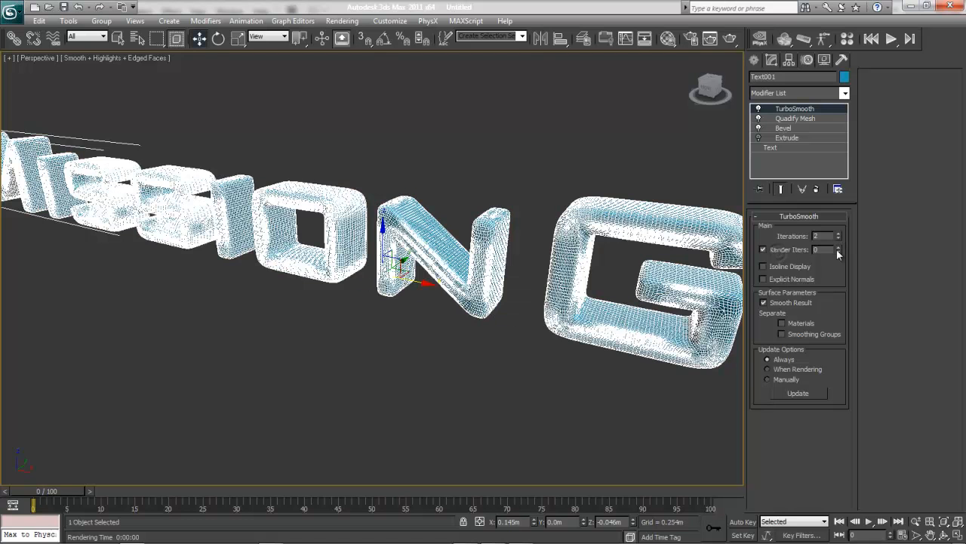
click(838, 246)
click(838, 247)
click(838, 247)
click(730, 38)
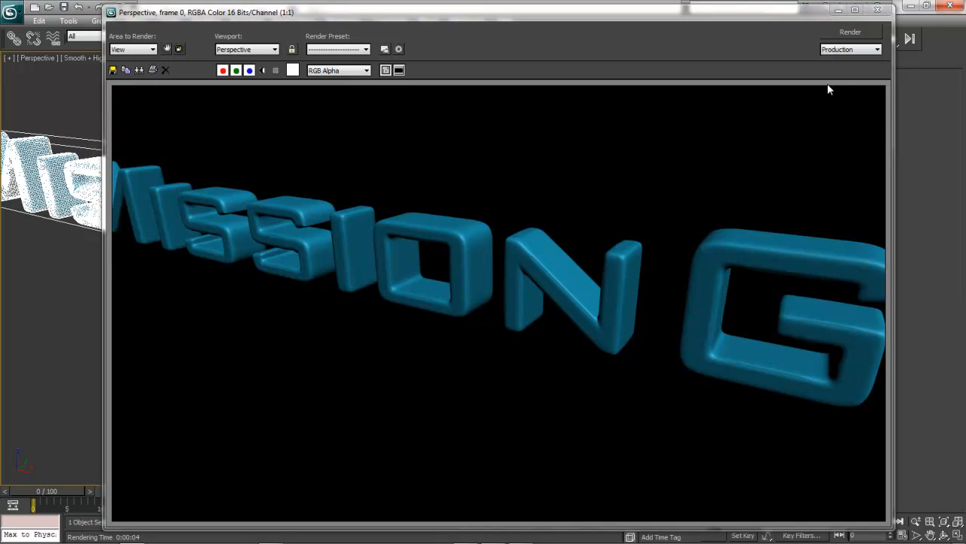
click(878, 10)
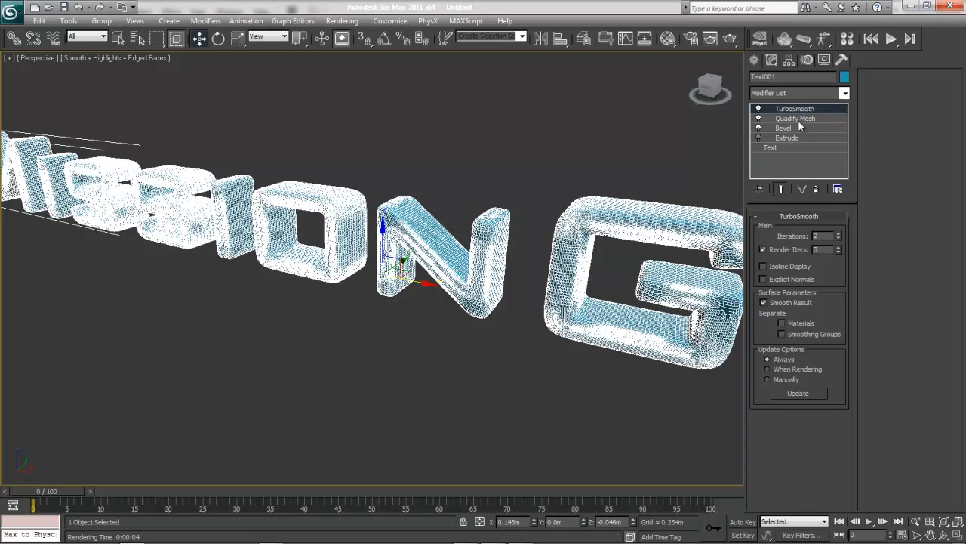
Remove the TurboSmooth, Quadify Mesh and Bevel modifiers from the text, and delete the text object.
click(817, 190)
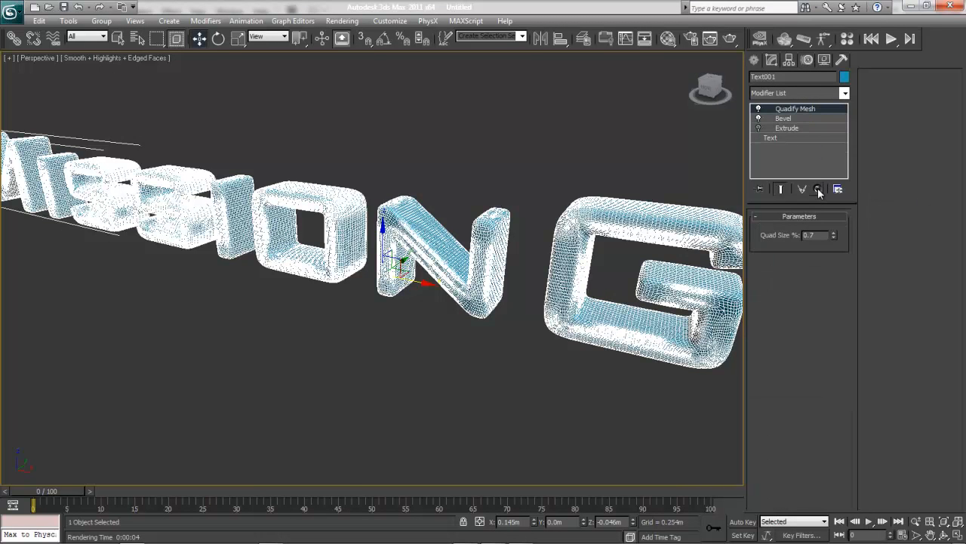
click(818, 189)
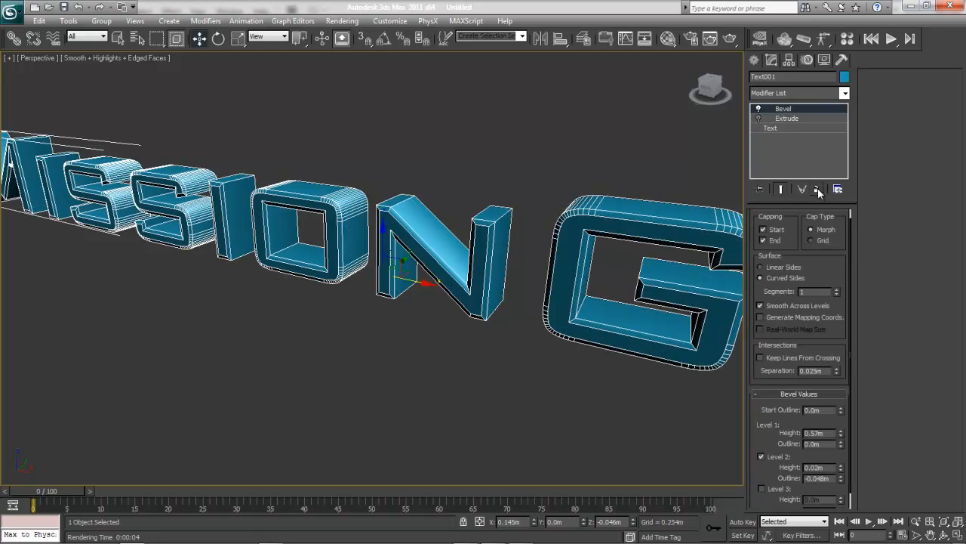
click(818, 189)
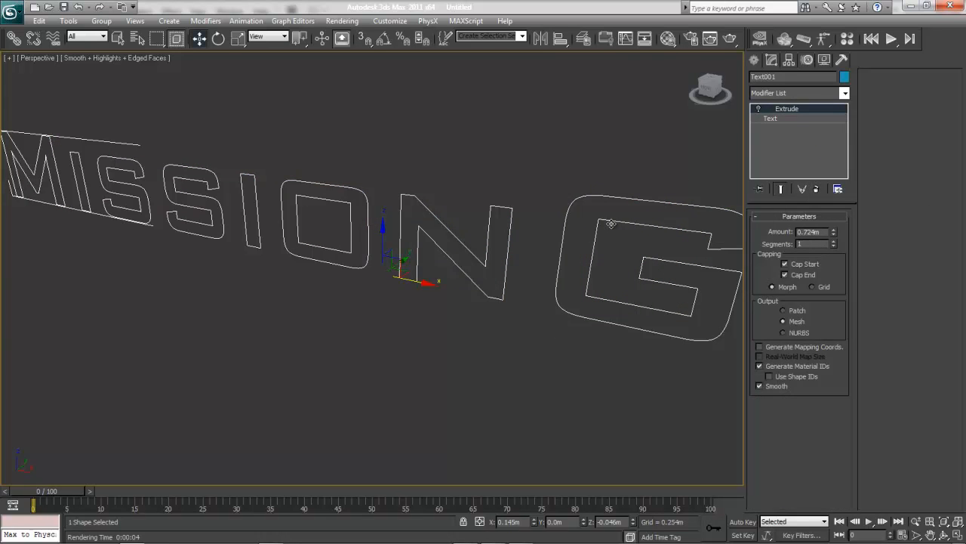
key(Delete)
Unhide all objects, frame the MissionGrey Studios logo in the front view, and test-render it.
key(f)
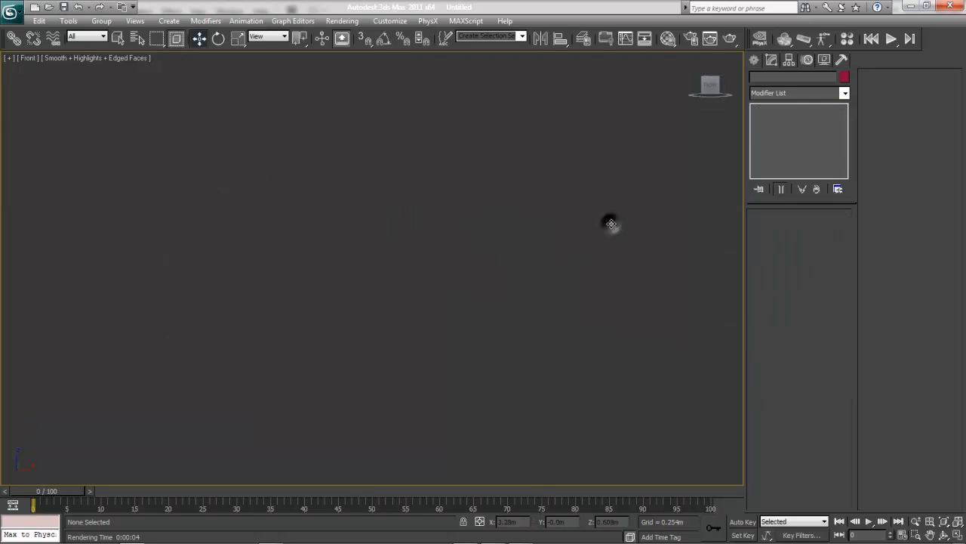
right_click(625, 240)
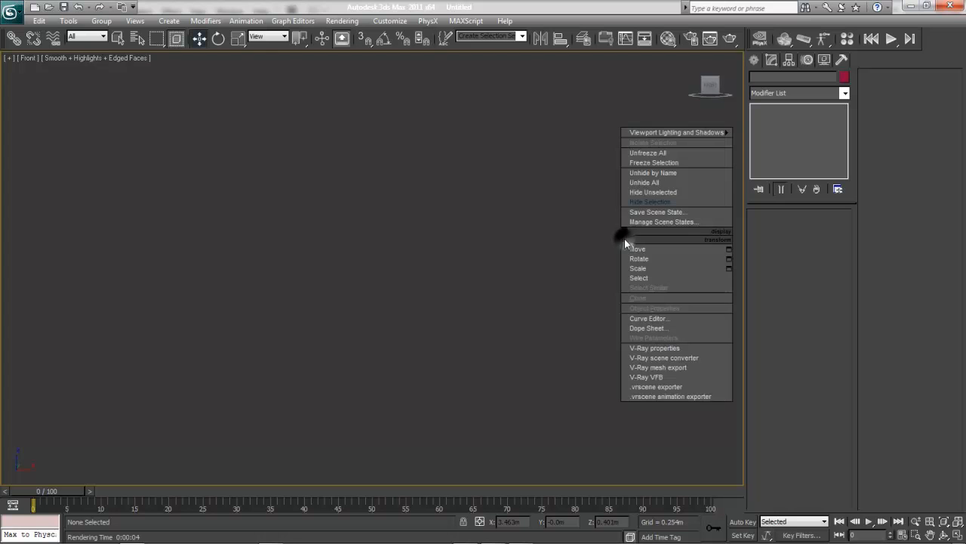
click(655, 181)
key(z)
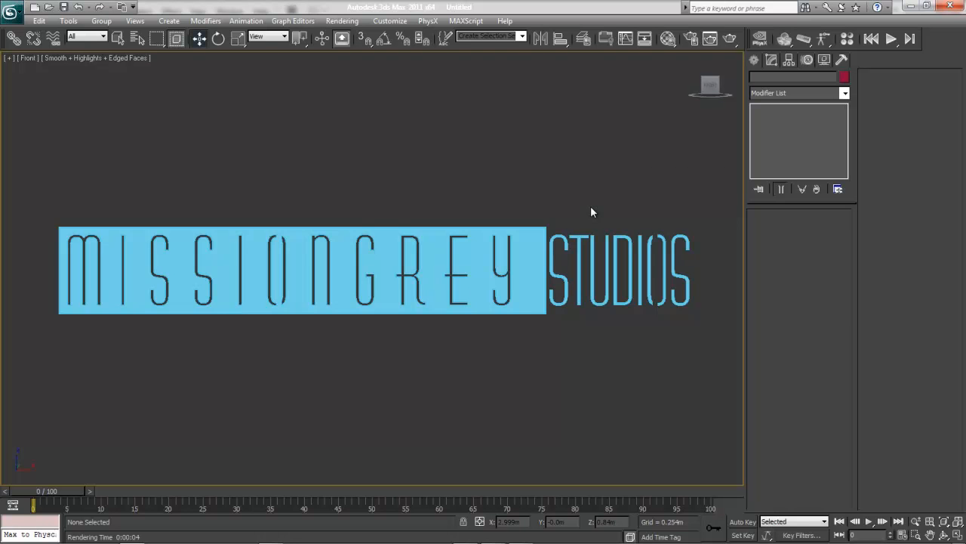
click(536, 241)
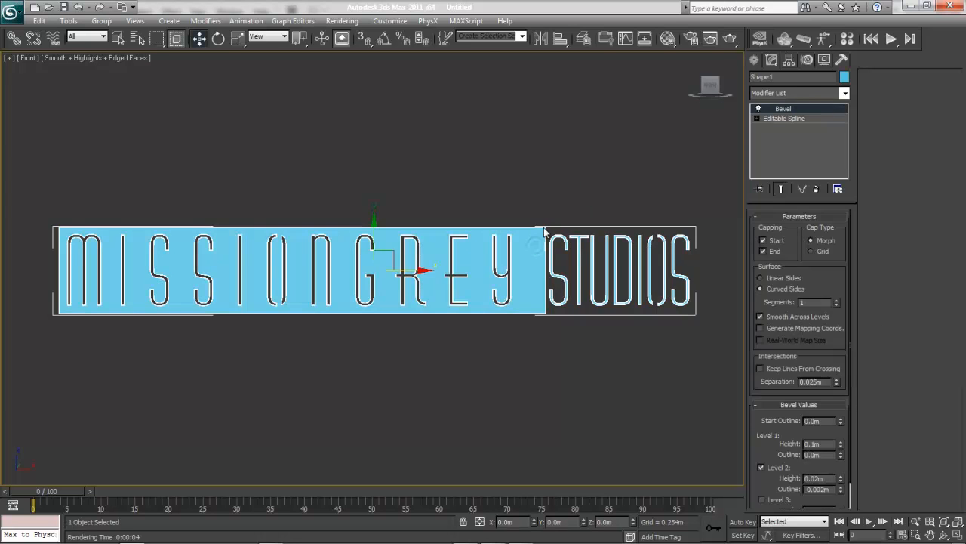
click(574, 172)
click(729, 38)
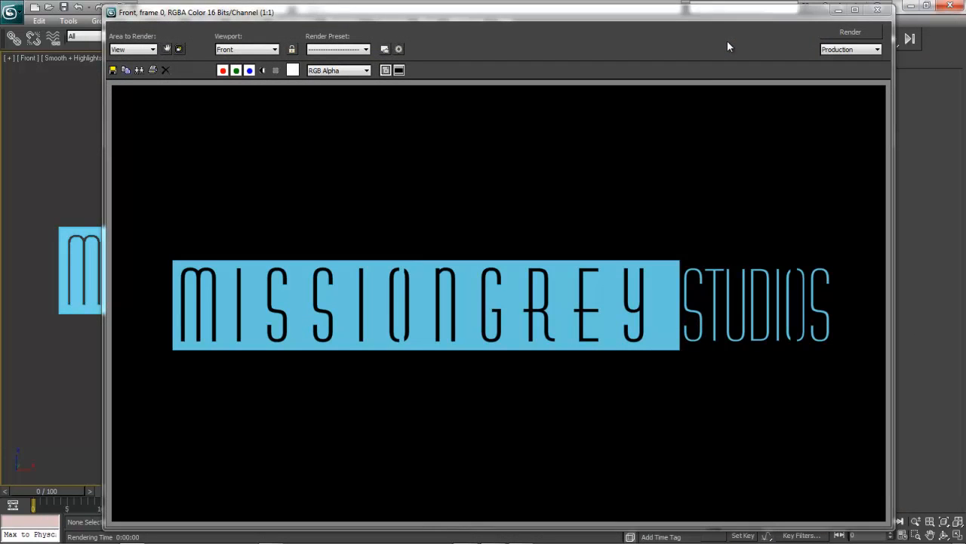
click(877, 11)
Create a backdrop plane about 9.46 m long and 7.53 m wide around the logo in the front view.
key(p)
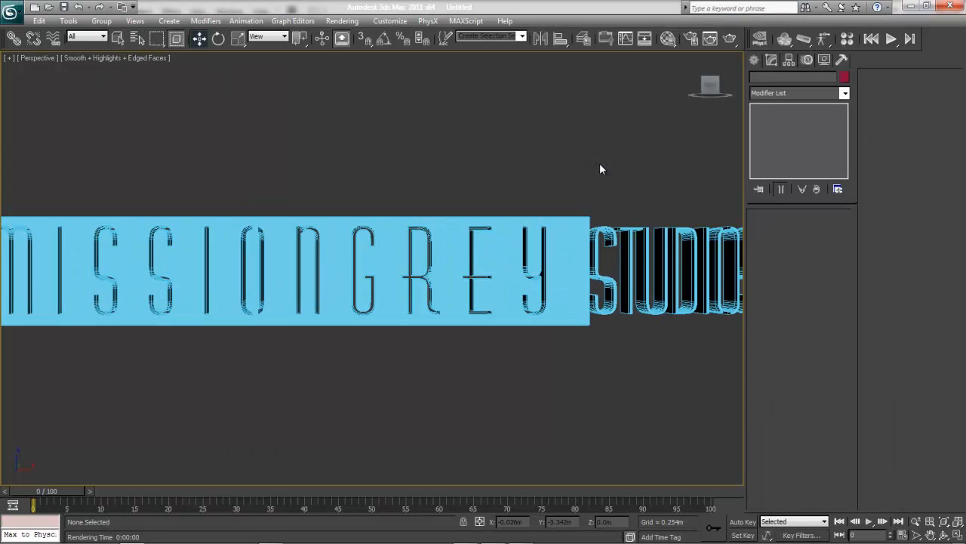
scroll(599, 169, down, 5)
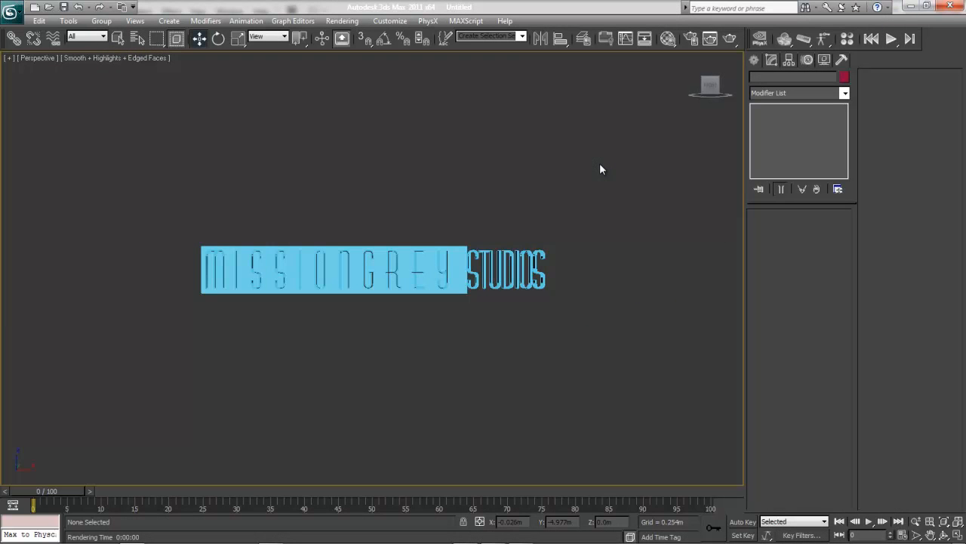
key(f)
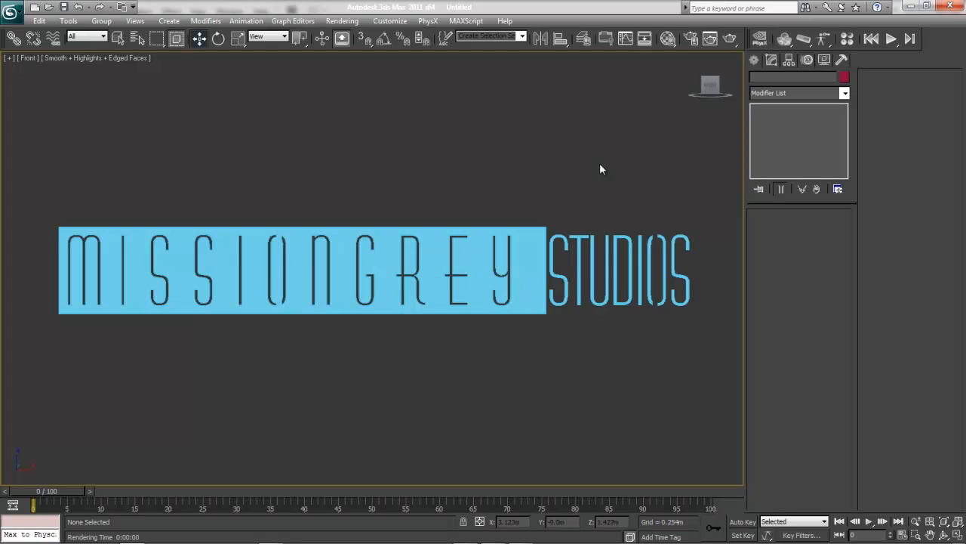
click(754, 61)
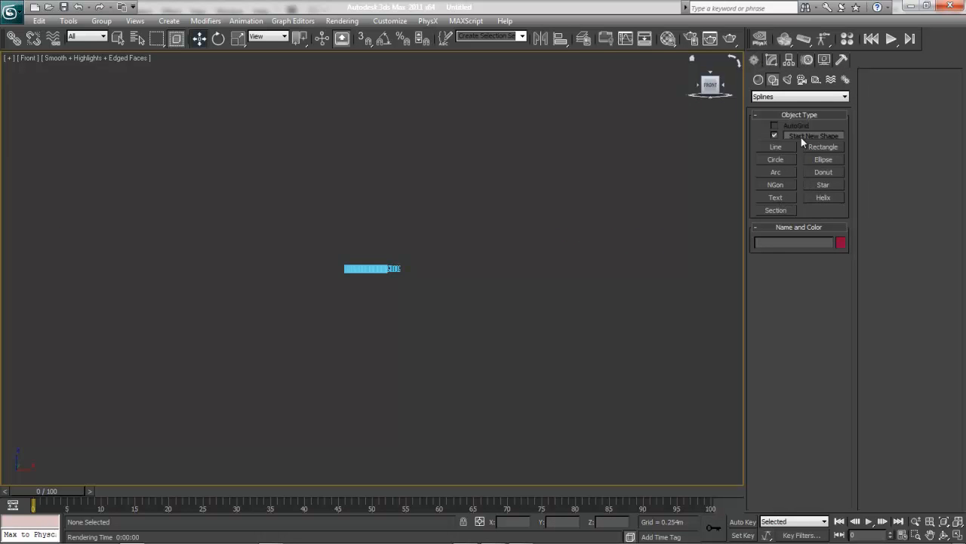
click(760, 80)
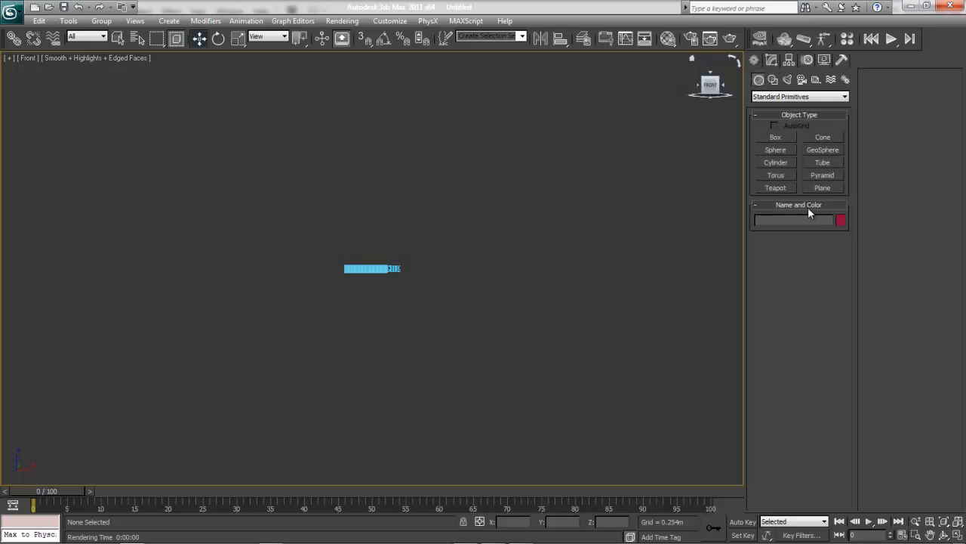
click(821, 188)
drag(294, 184, 437, 370)
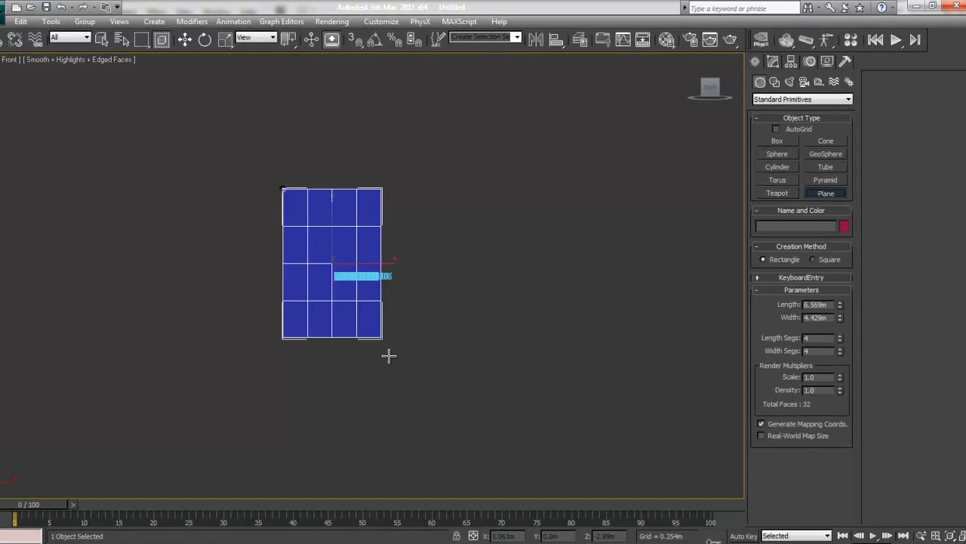
drag(378, 447, 391, 450)
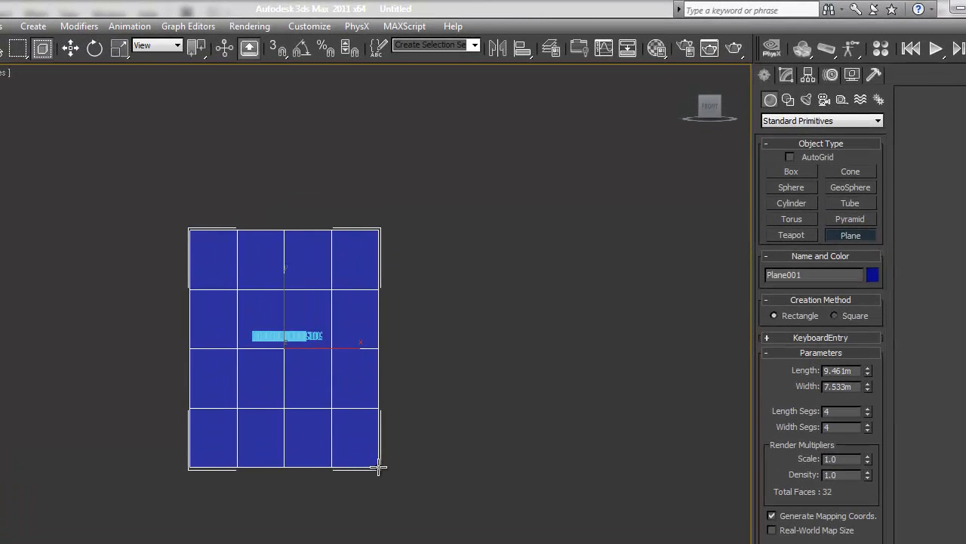
scroll(457, 445, up, 5)
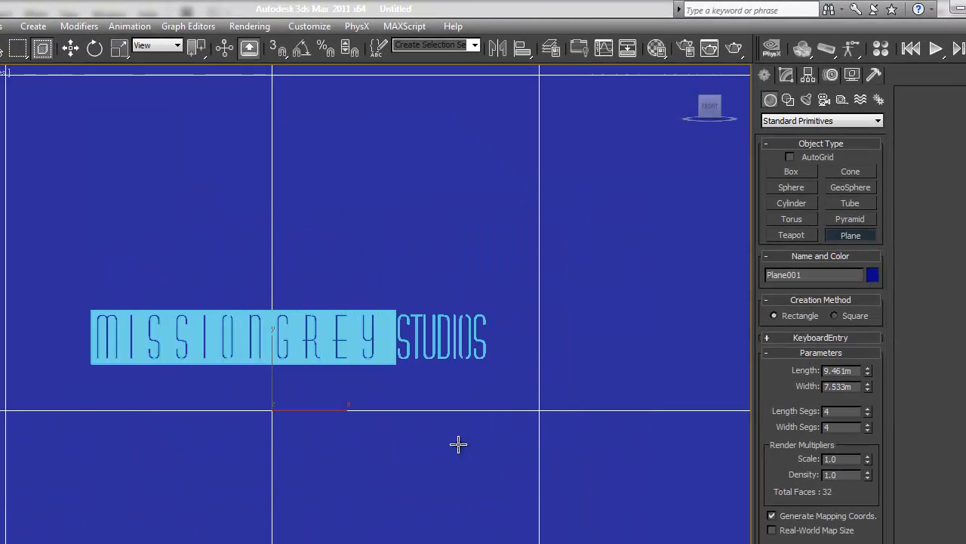
Create a camera that matches the current perspective view of the logo.
key(p)
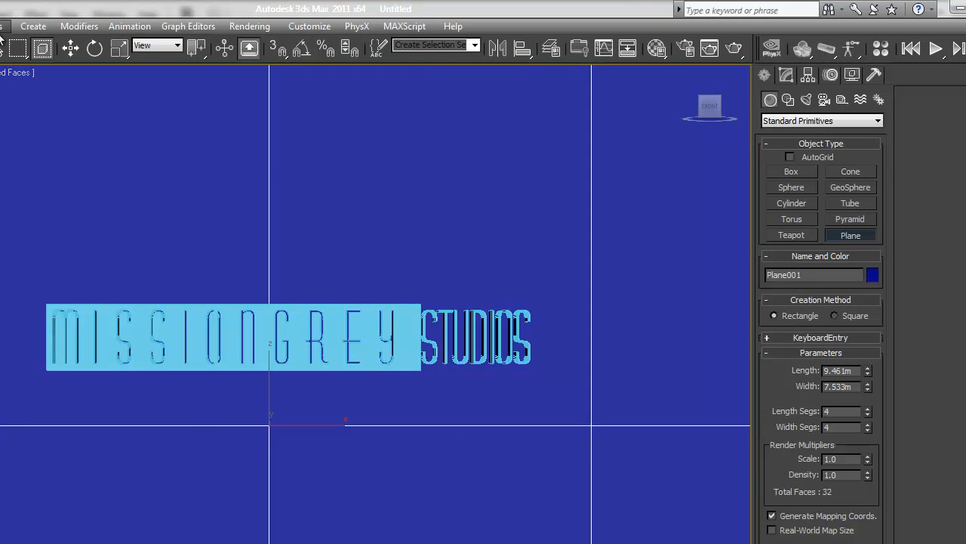
click(4, 26)
mouse_move(33, 26)
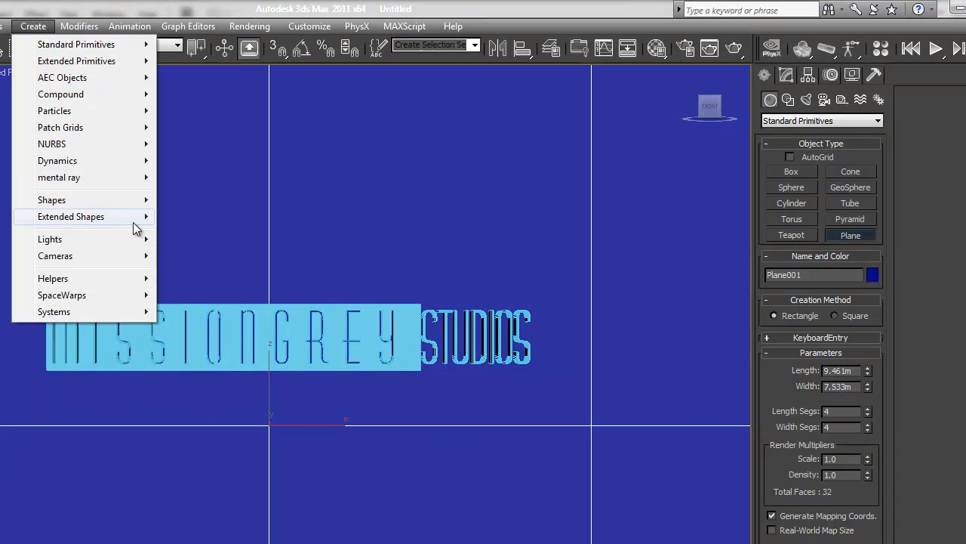
mouse_move(140, 255)
click(209, 295)
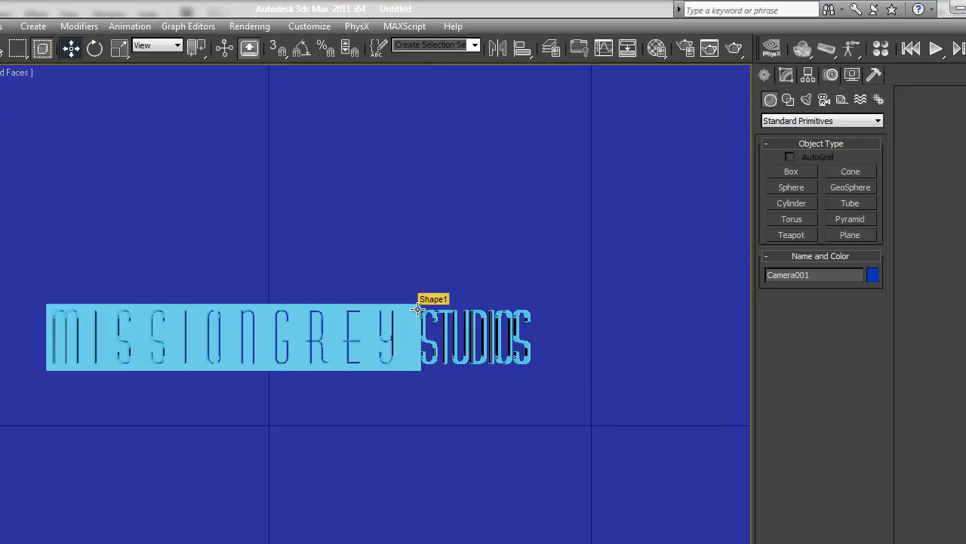
Move the camera's target along the Y axis to the logo in the top view.
key(t)
key(z)
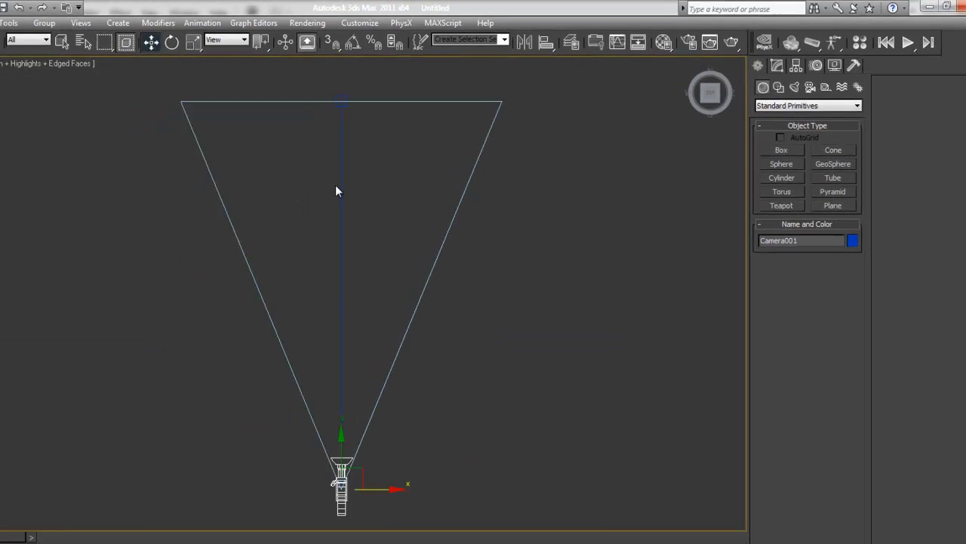
click(520, 199)
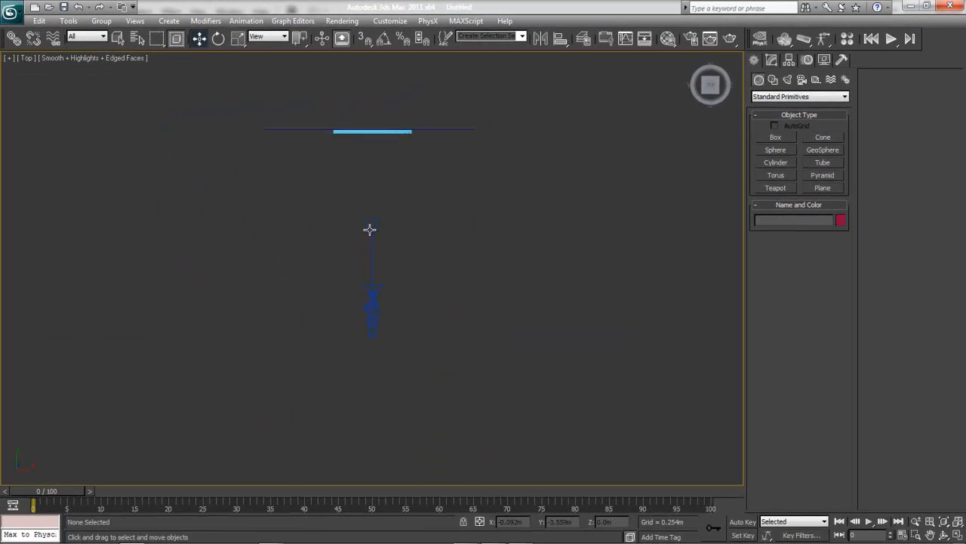
click(369, 229)
drag(370, 182, 370, 92)
click(453, 224)
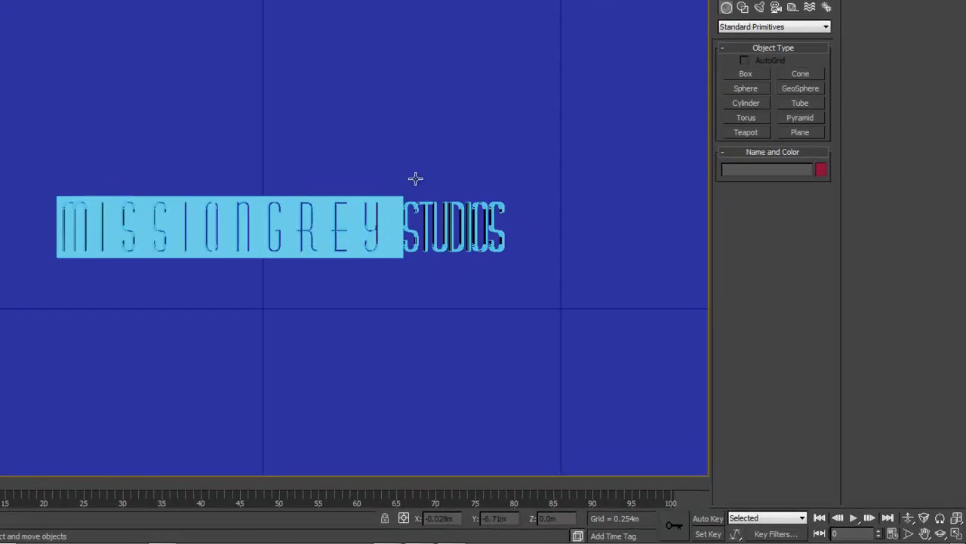
Orbit the camera to an angled view of the logo, dolly in, recentre the framing, and test-render the camera view.
click(939, 532)
drag(214, 206, 243, 218)
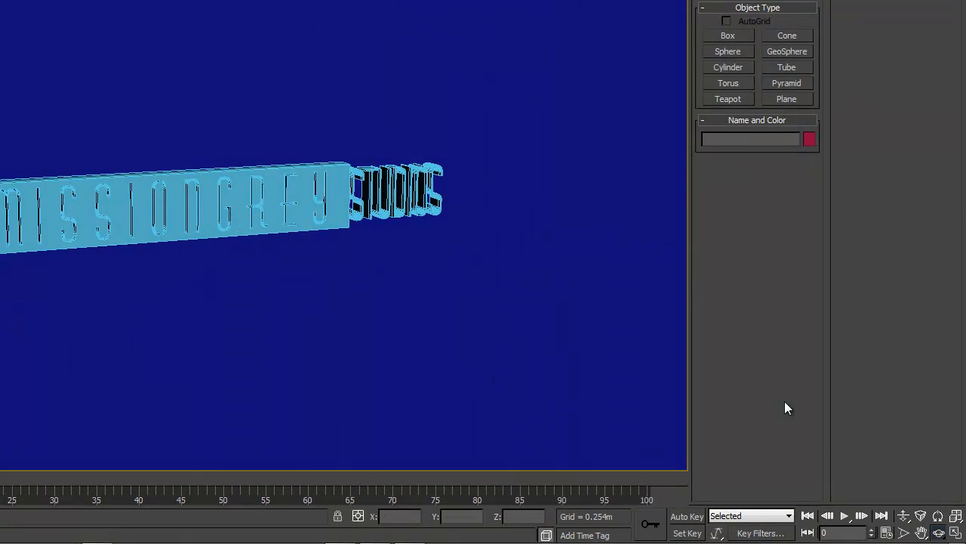
click(903, 518)
drag(373, 332, 485, 282)
click(921, 532)
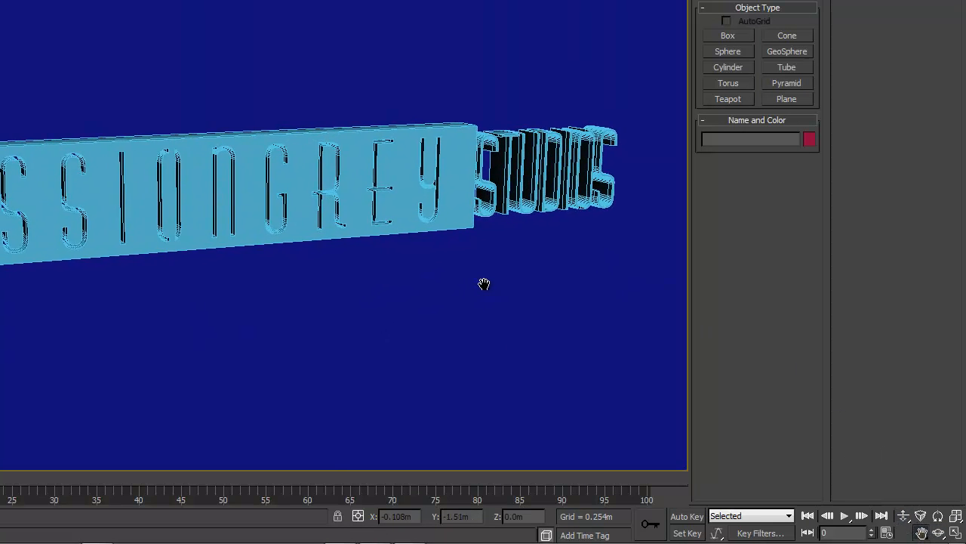
click(728, 28)
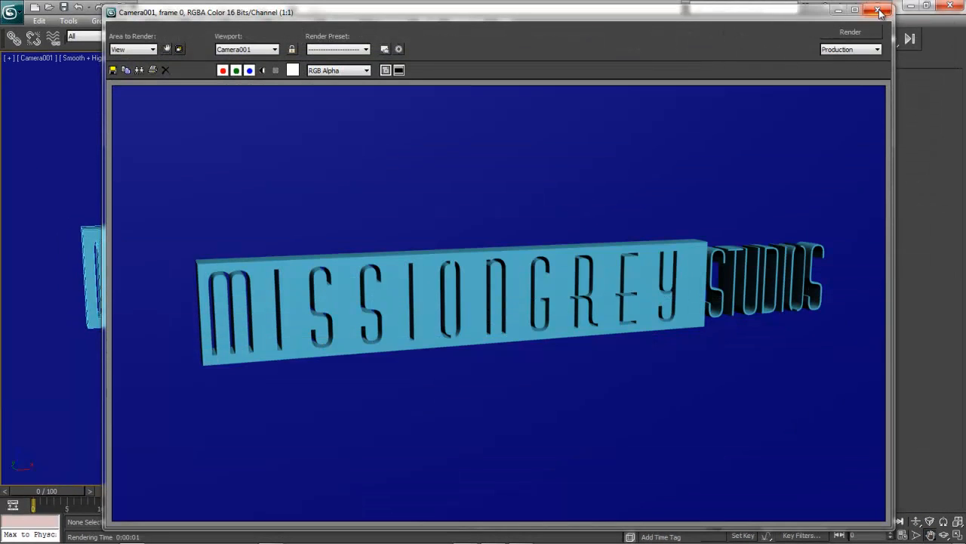
click(876, 10)
Select the backdrop plane by name and move it snug against the back of the logo in the top view.
key(t)
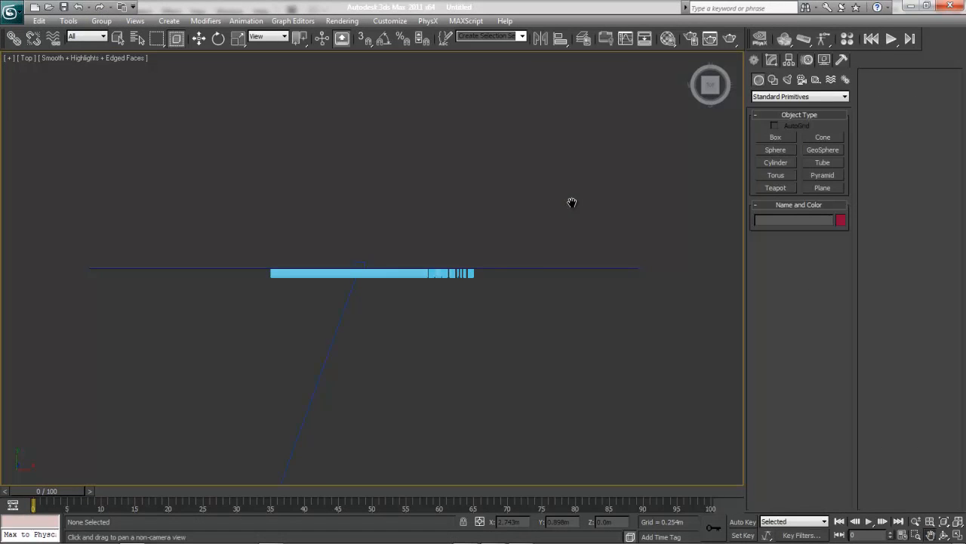
key(v)
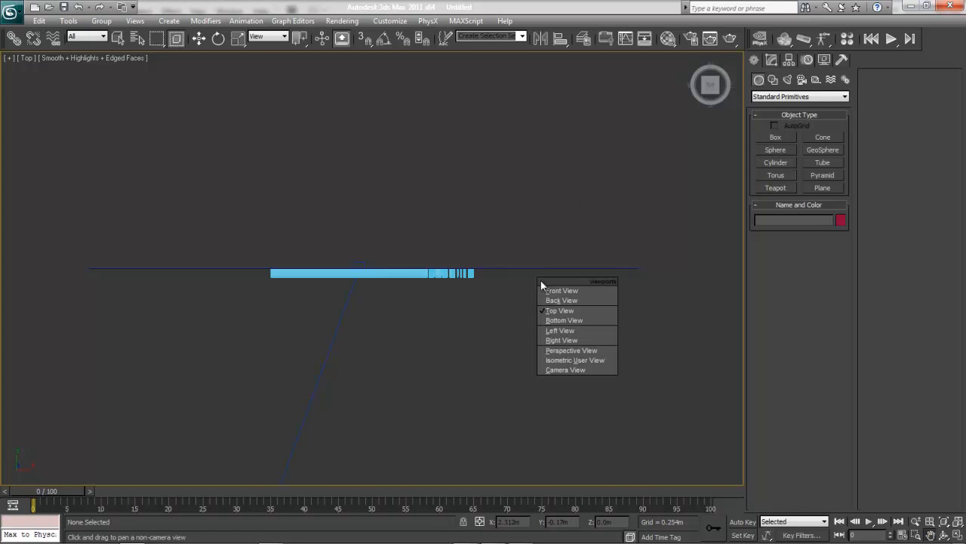
key(Escape)
key(w)
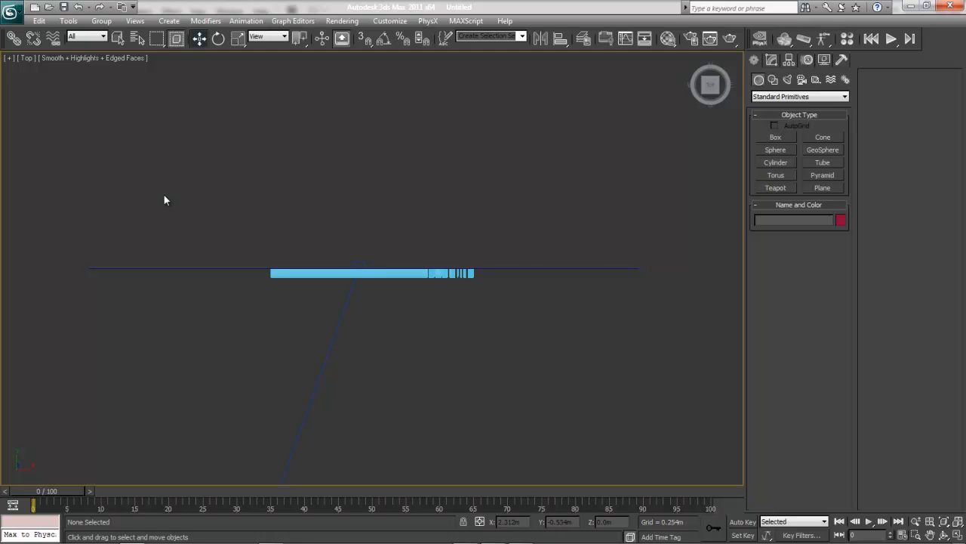
key(h)
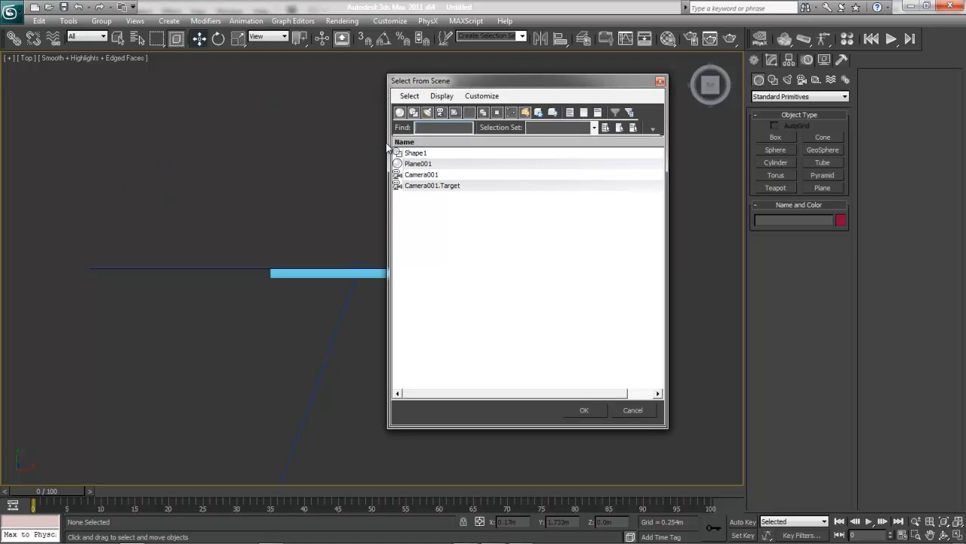
click(414, 164)
click(595, 410)
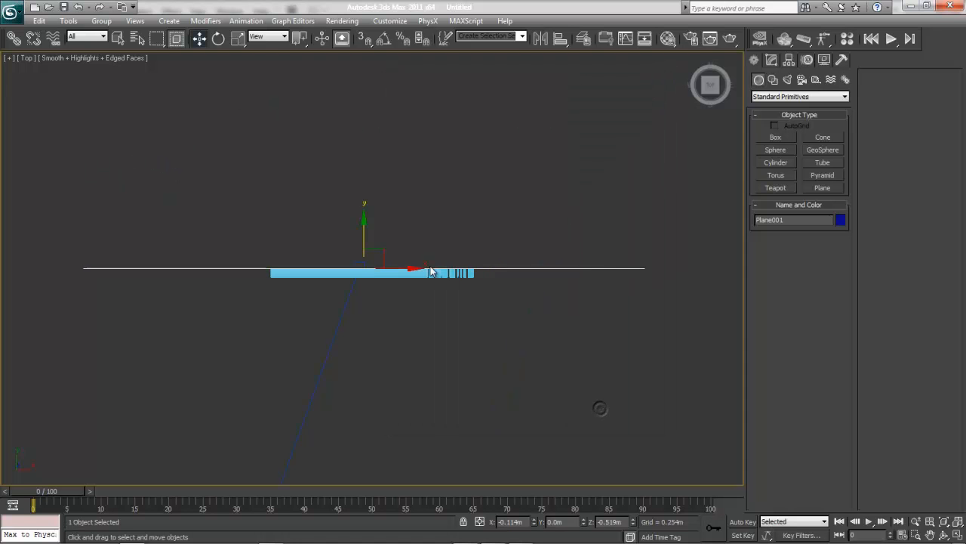
click(495, 360)
key(c)
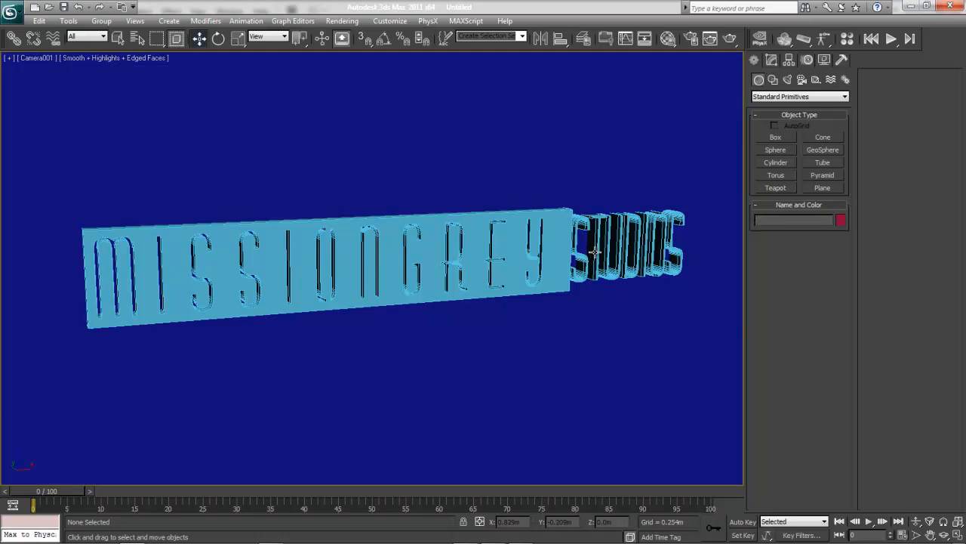
Create a standard Skylight in front of the logo in the top view.
key(t)
key(z)
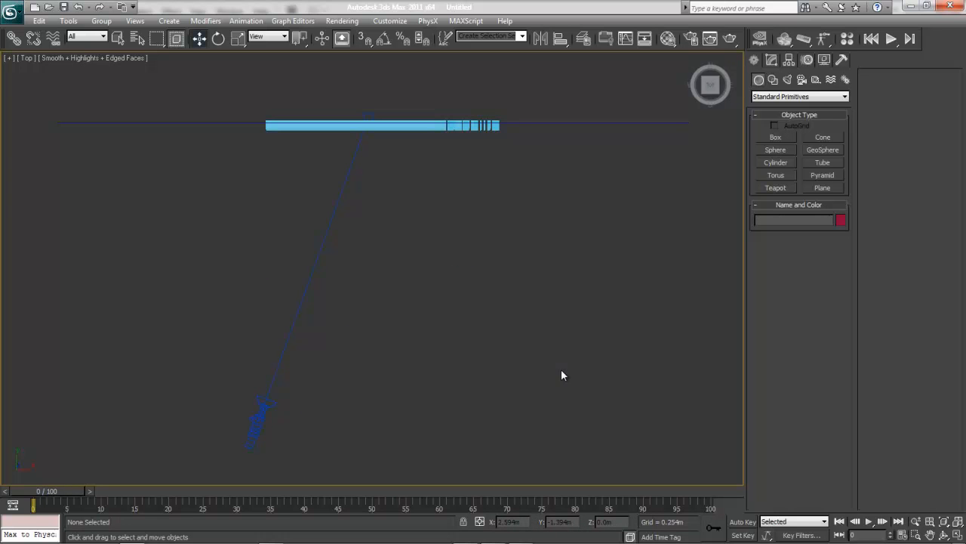
click(787, 79)
click(785, 96)
click(786, 102)
click(785, 97)
click(785, 97)
click(785, 97)
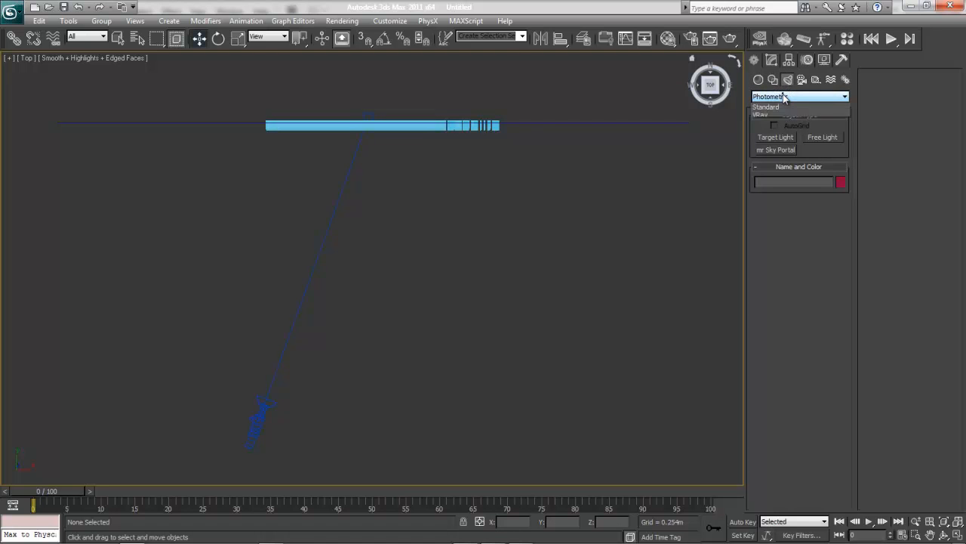
click(771, 110)
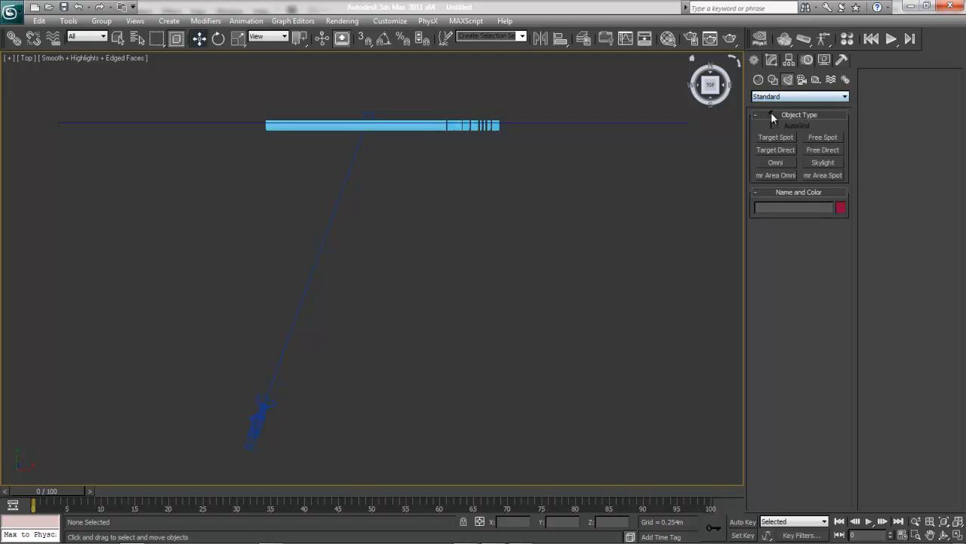
click(812, 163)
click(503, 212)
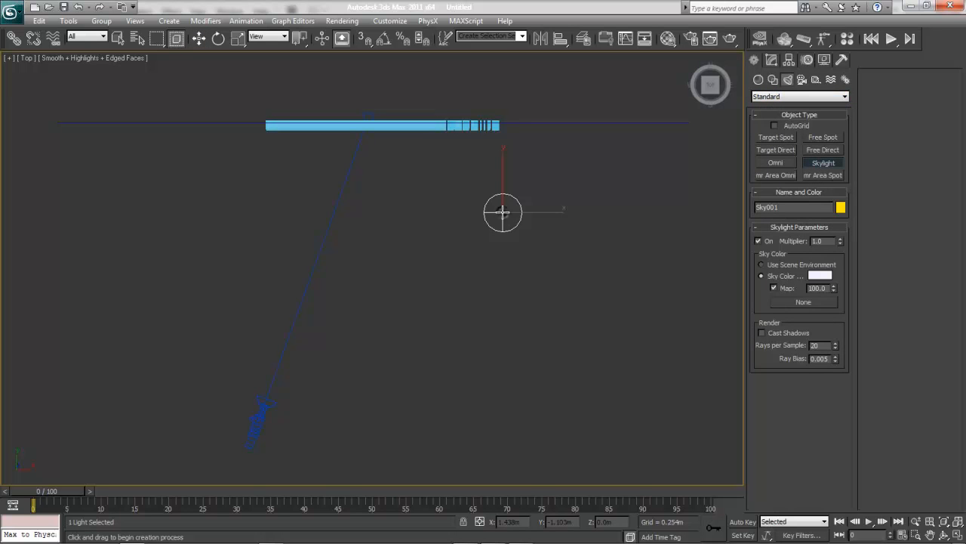
click(771, 61)
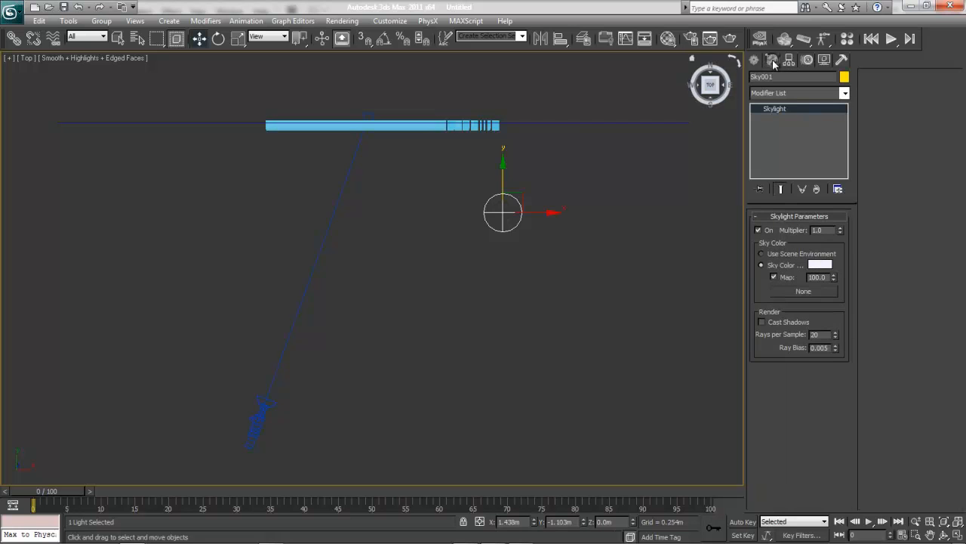
Test-render the camera view with the skylight and dismiss the render.
key(c)
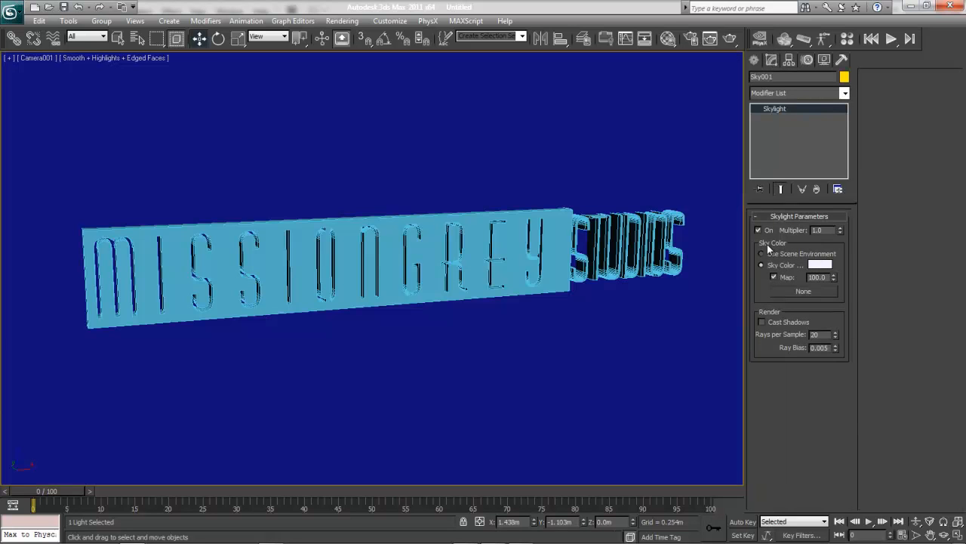
click(736, 41)
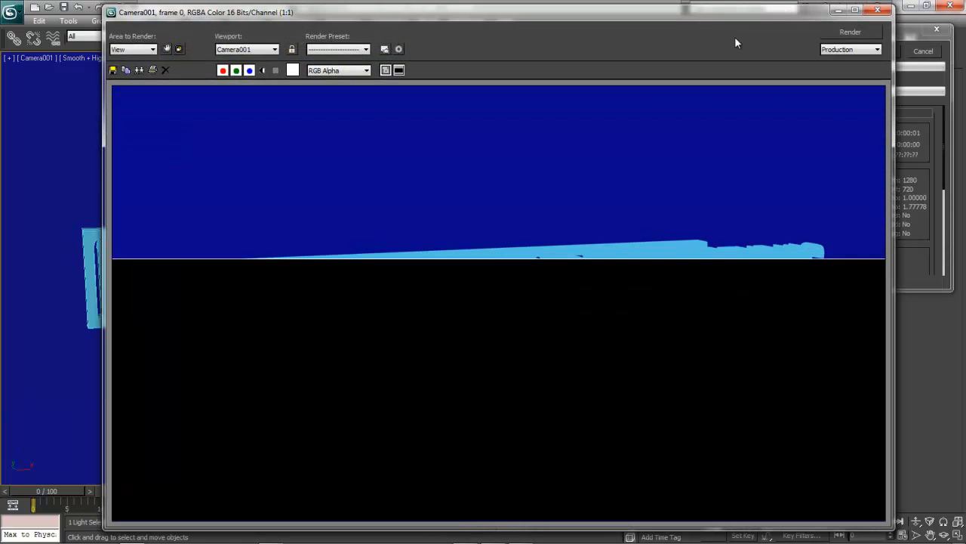
click(877, 11)
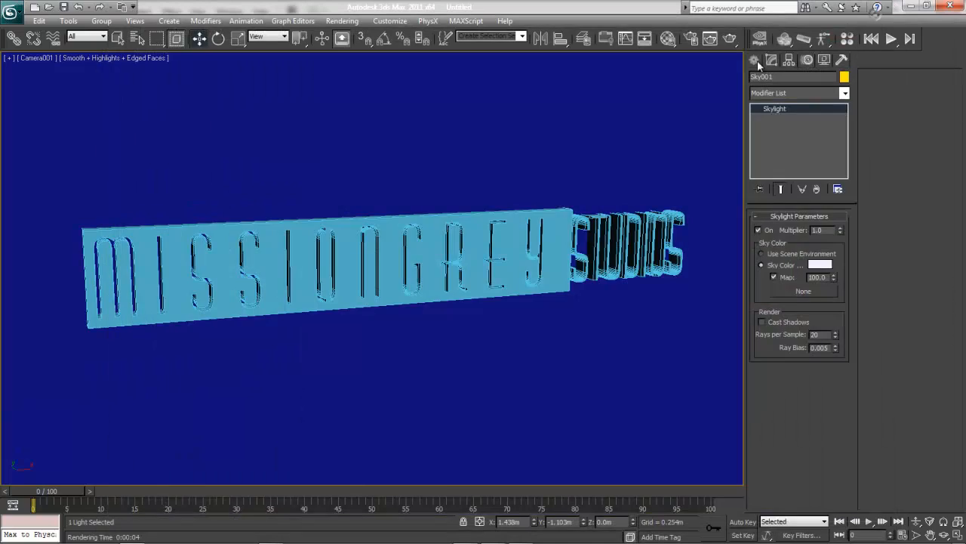
Set the scanline renderer's advanced lighting to Light Tracer and render the camera view.
click(695, 42)
click(576, 102)
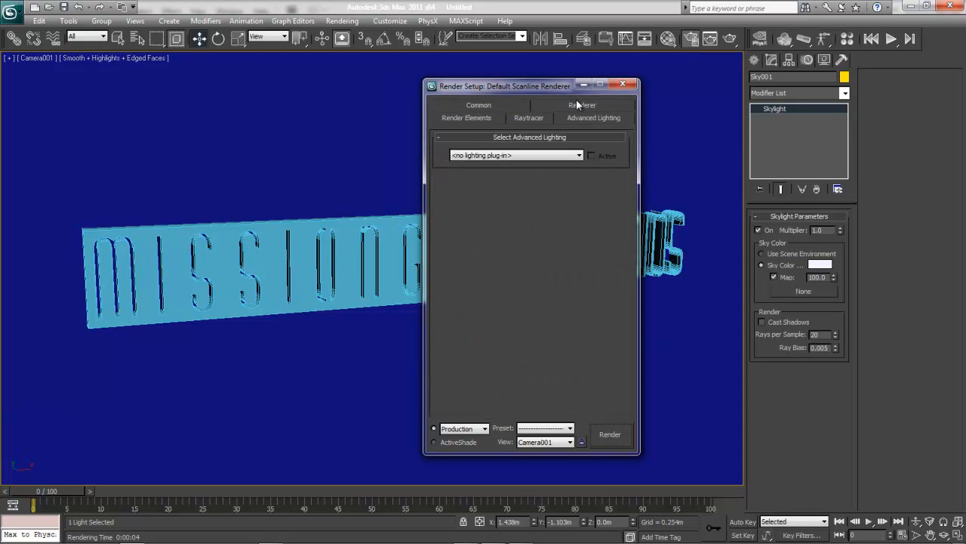
click(505, 155)
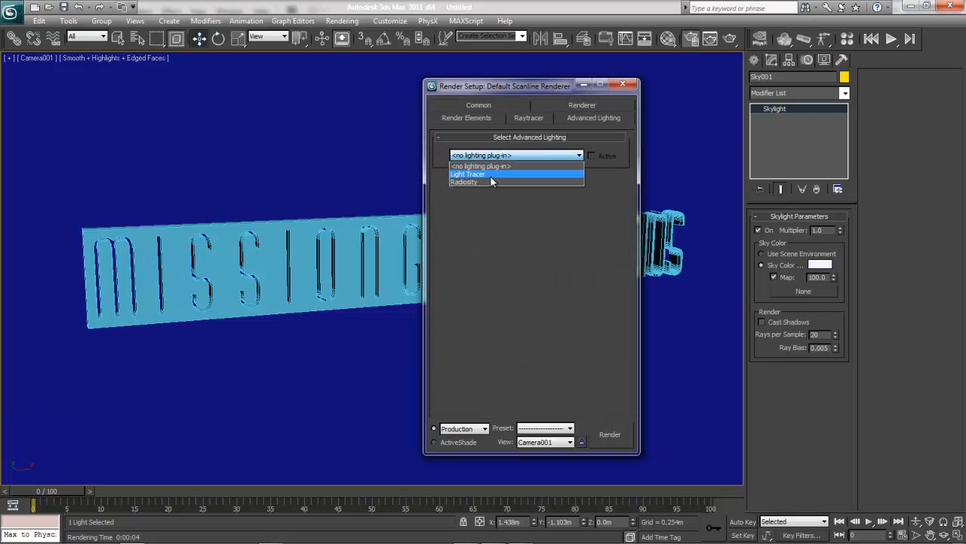
click(491, 174)
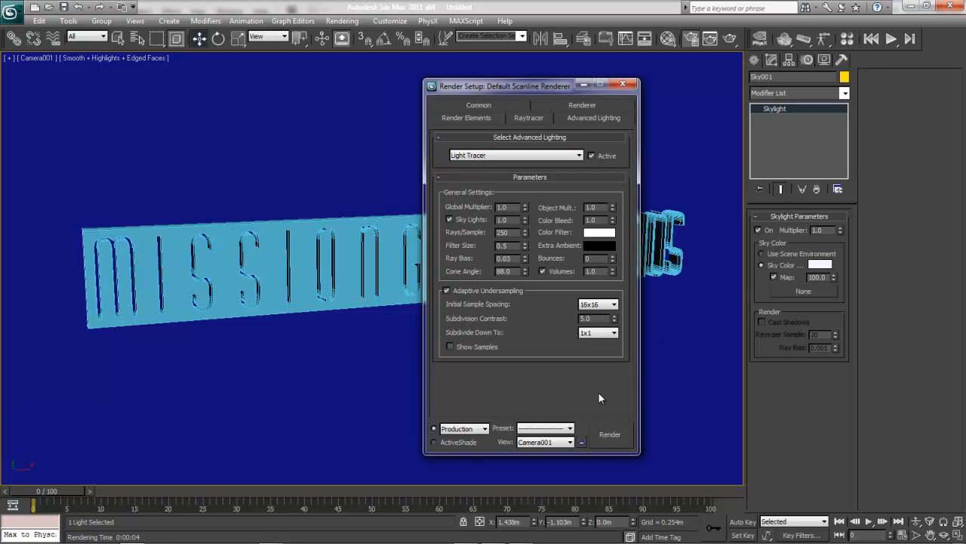
click(603, 438)
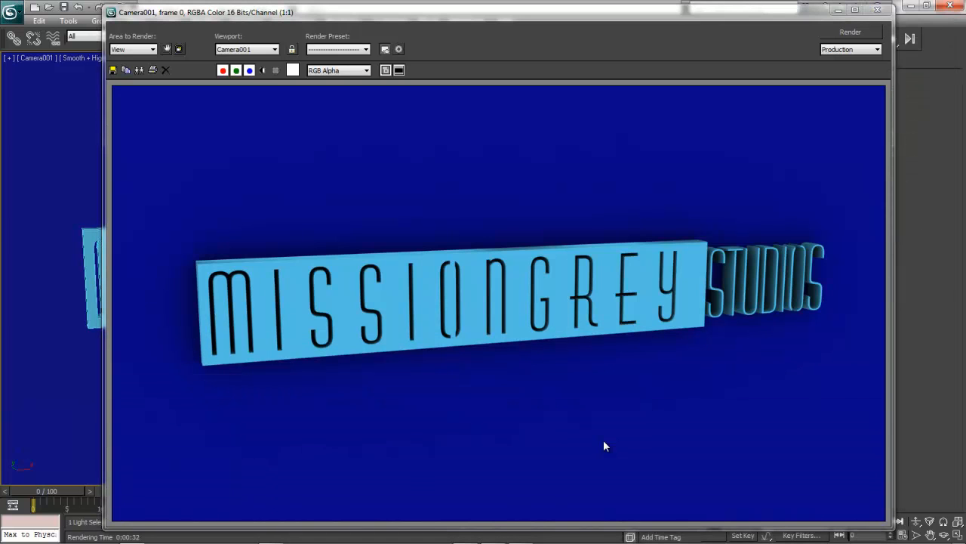
click(878, 10)
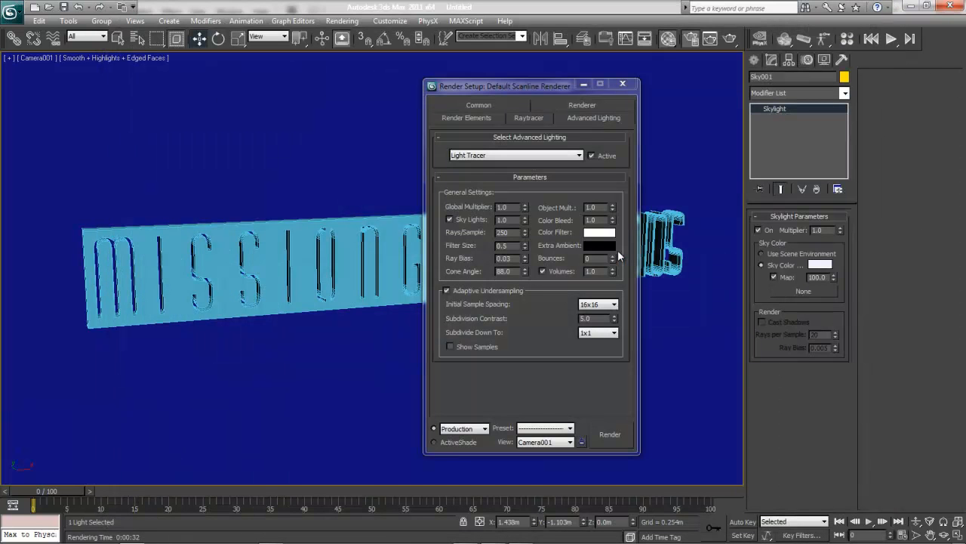
Give the first material a pale blue diffuse colour of RGB 196, 222, 234 and assign it to the logo.
key(m)
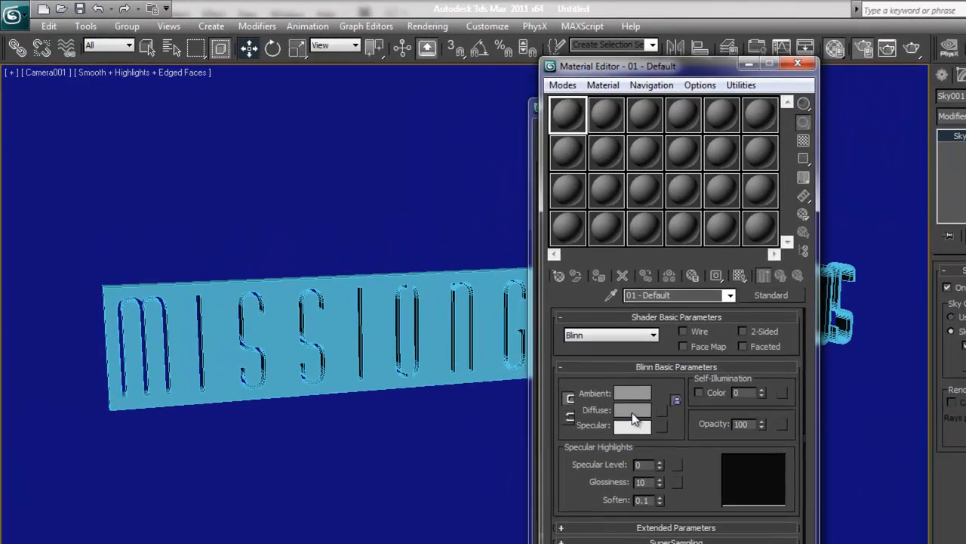
click(632, 412)
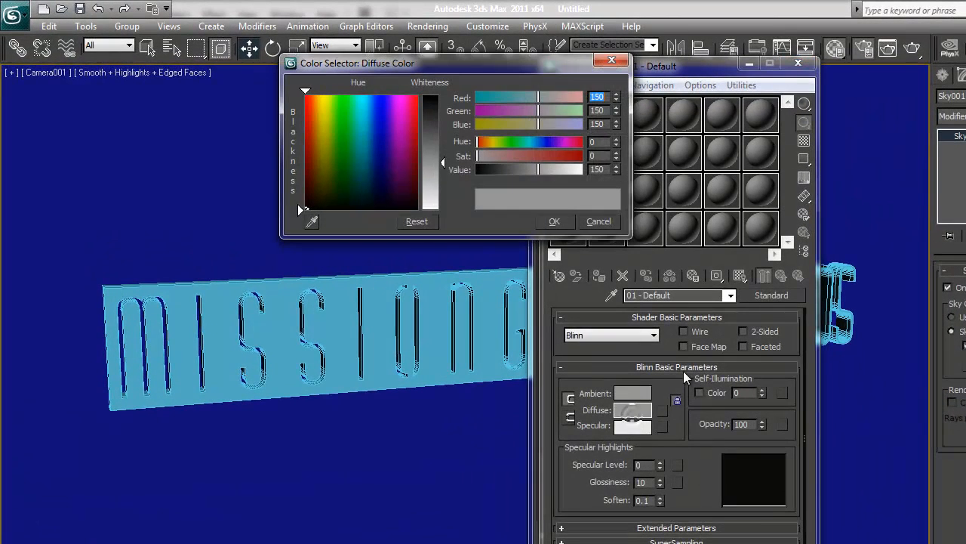
drag(421, 173, 431, 188)
mouse_move(361, 132)
mouse_down()
mouse_move(382, 129)
mouse_move(368, 142)
mouse_up()
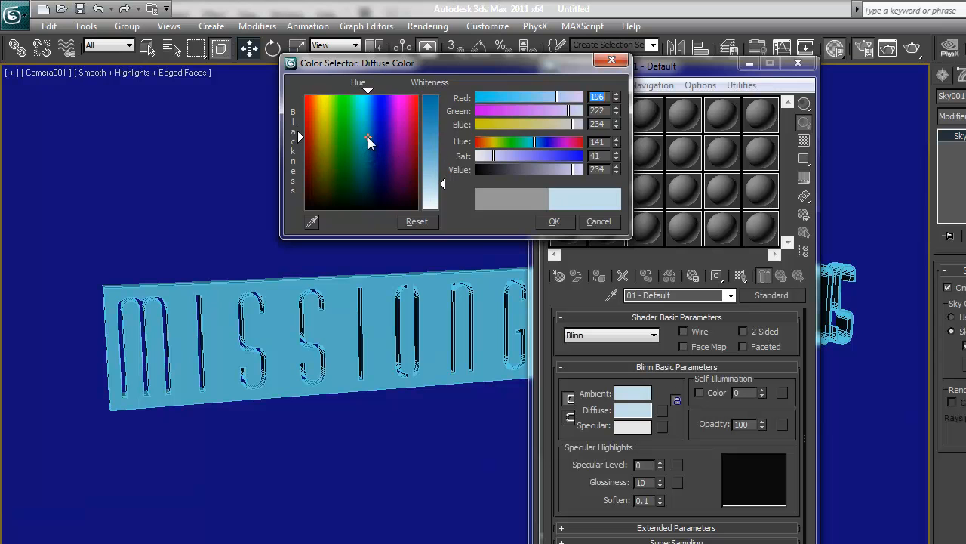
click(554, 221)
drag(552, 128, 438, 308)
Give the second material a near-black diffuse colour of RGB 23, 23, 23 and assign it to the backdrop plane.
click(604, 114)
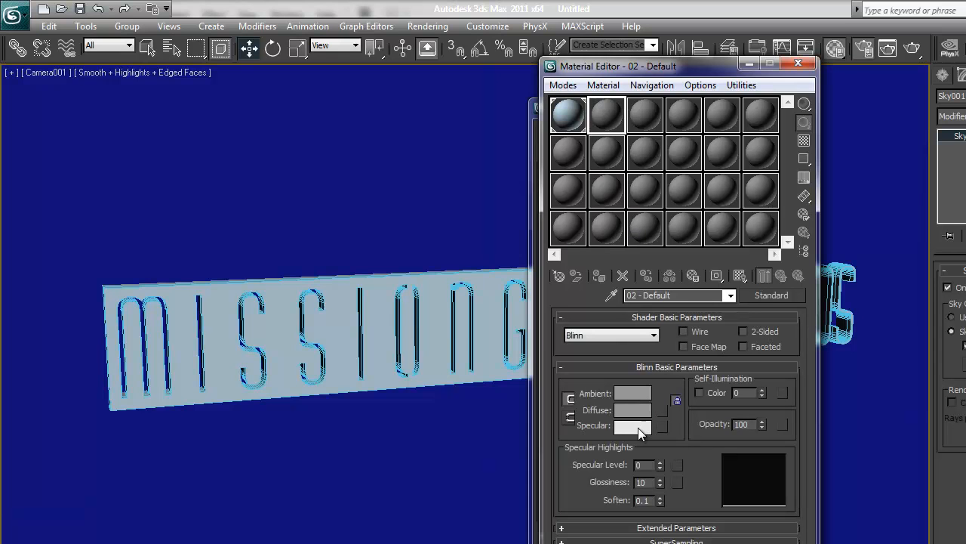
click(634, 409)
drag(438, 117, 433, 107)
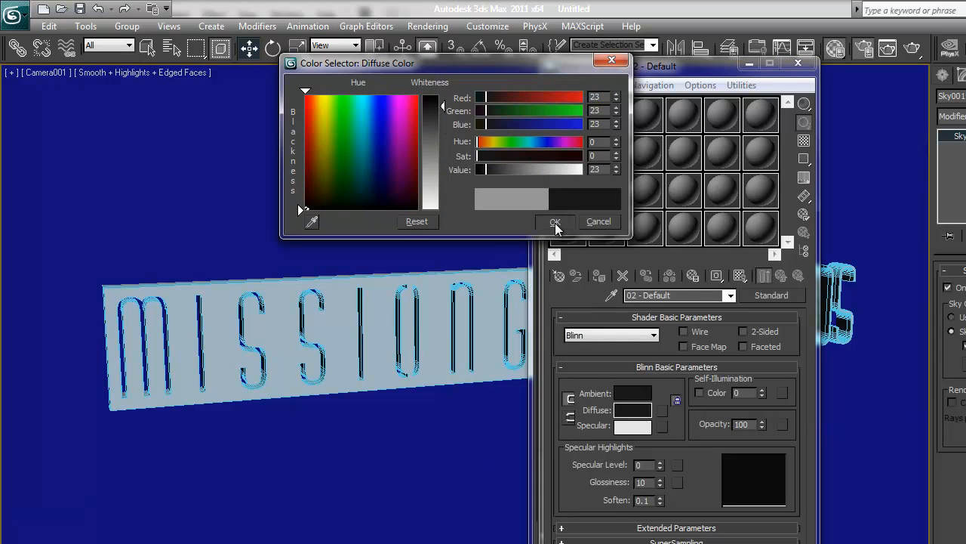
click(555, 222)
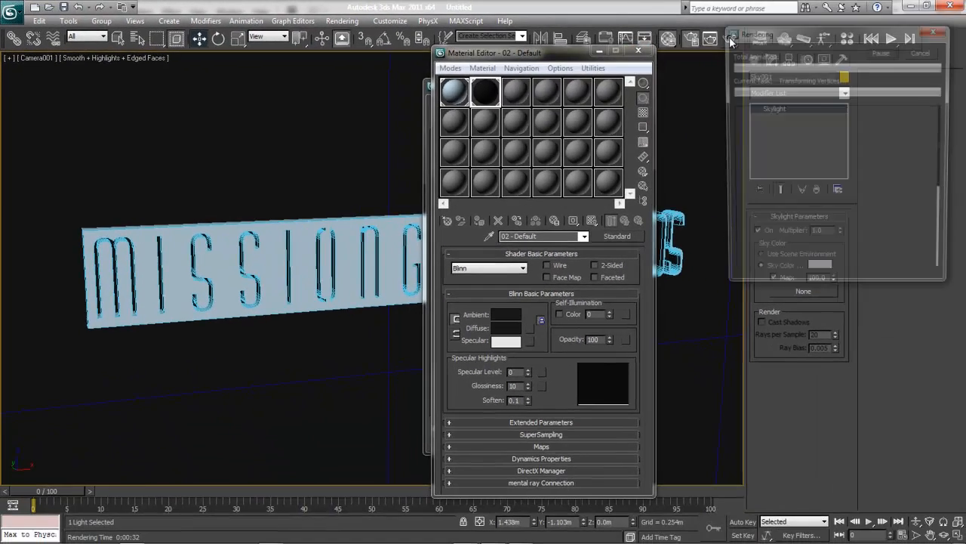
Render the camera view with the new materials, examine the finished logo, and dismiss the render.
click(912, 48)
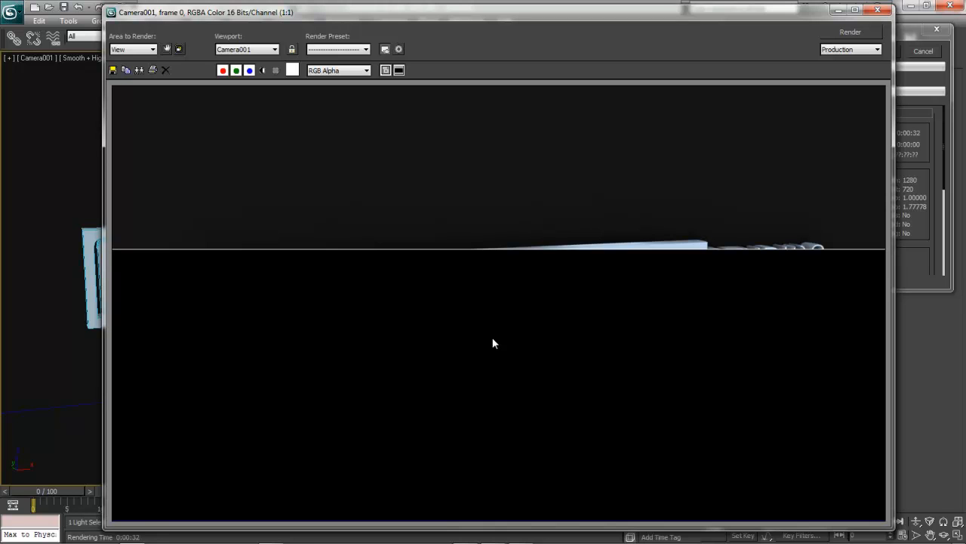
mouse_move(492, 536)
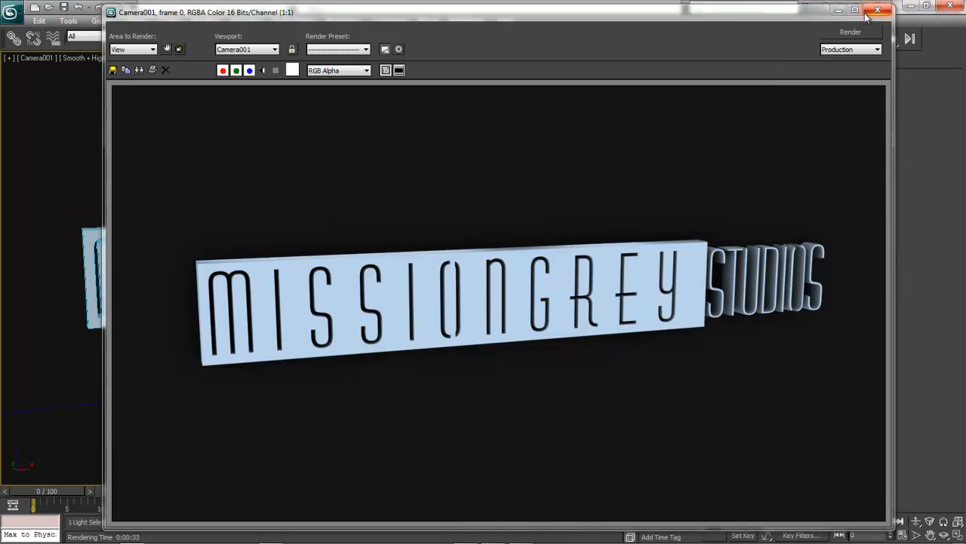
drag(760, 15, 749, 15)
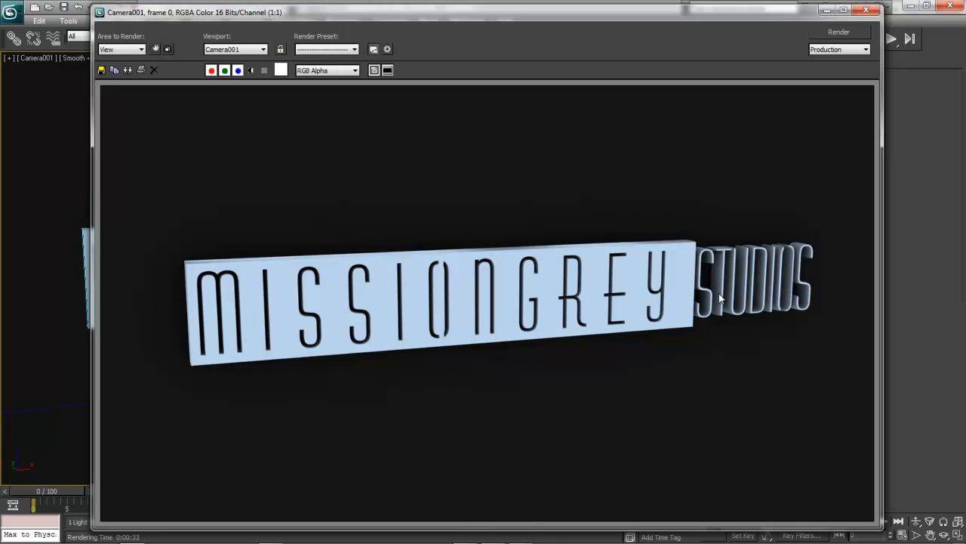
click(867, 10)
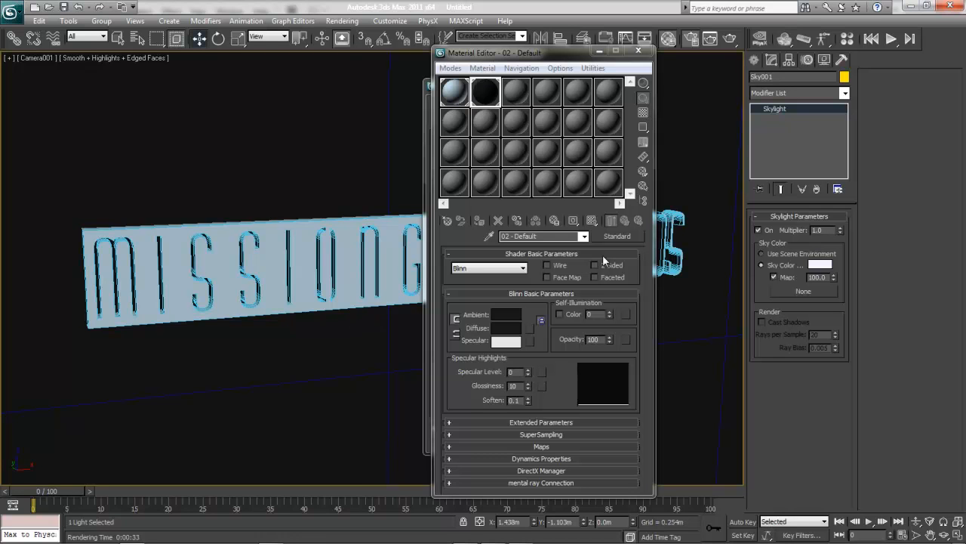
click(563, 381)
mouse_move(494, 537)
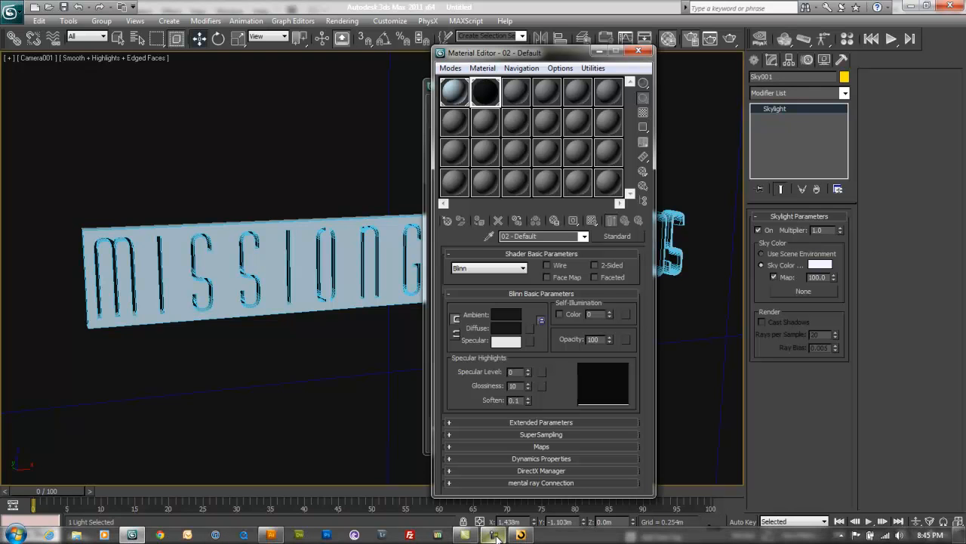
click(494, 534)
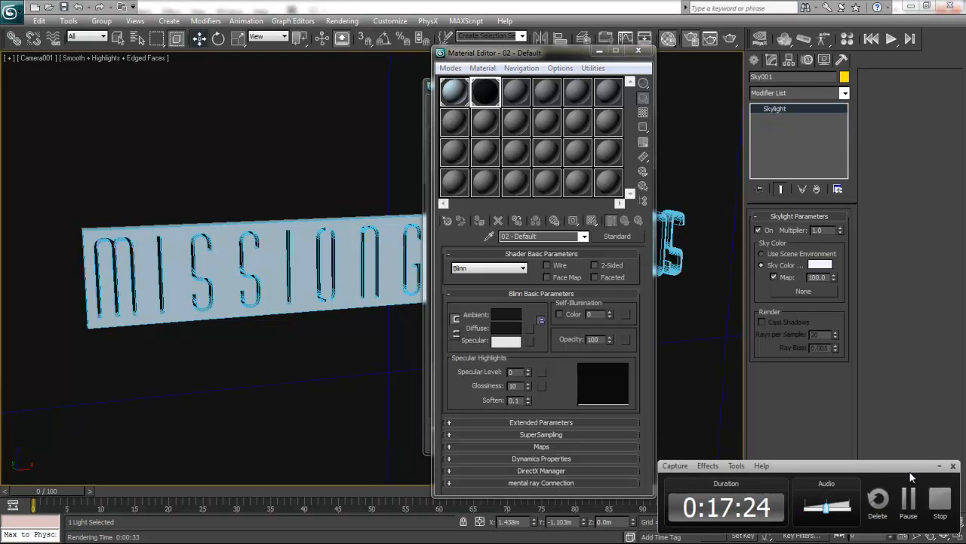